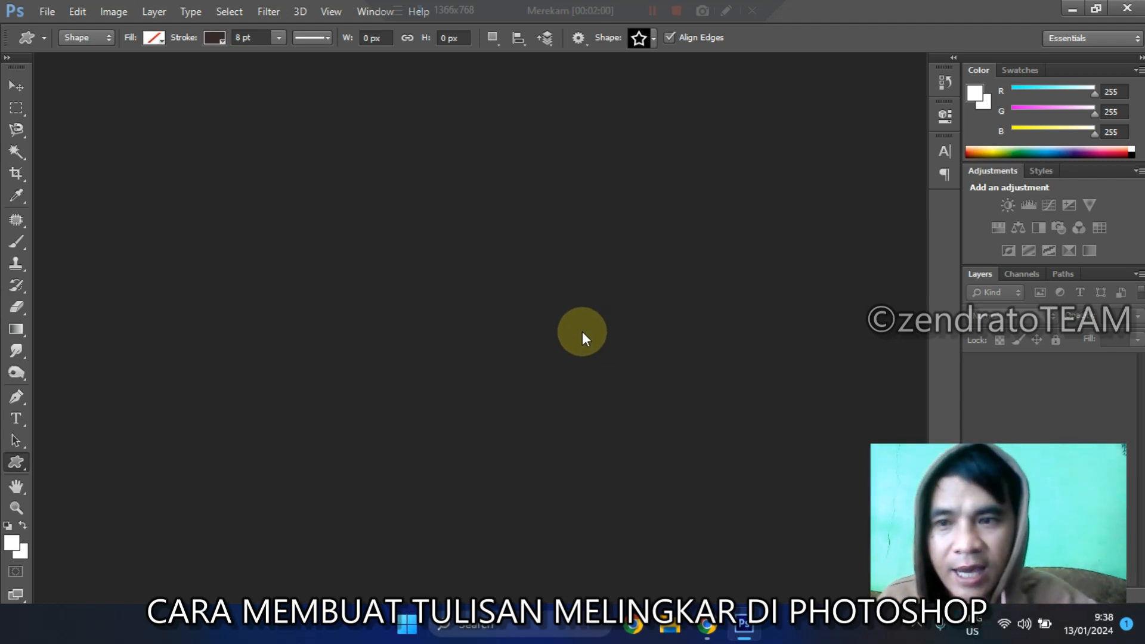
Step: Reset the foreground and background colours to the default black and white and activate the Move tool
key("d")
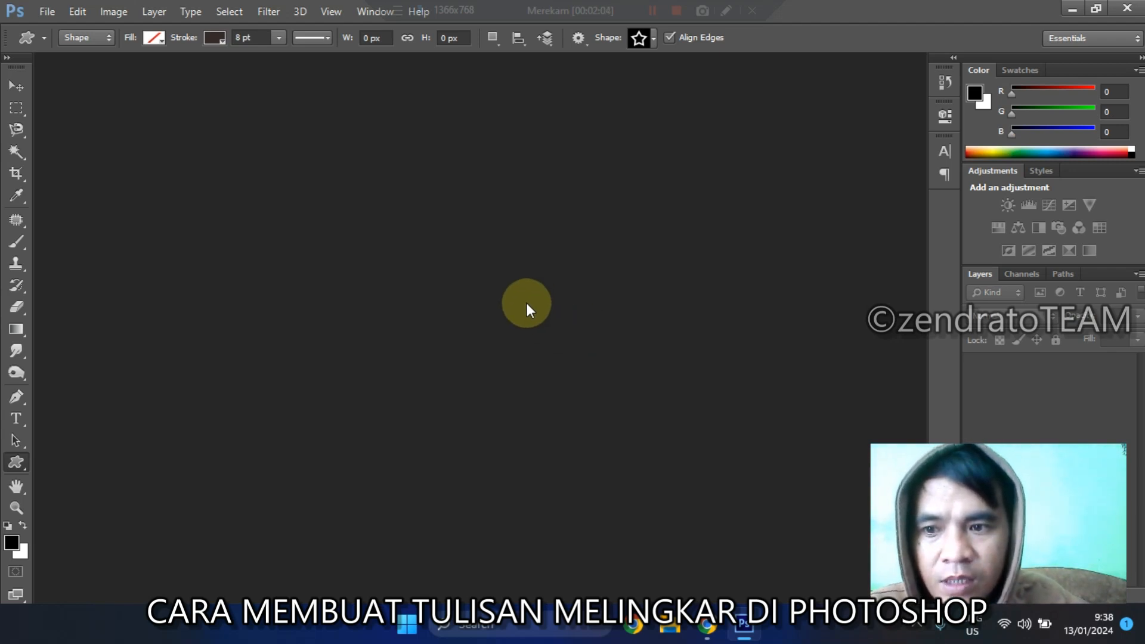
left_click(16, 86)
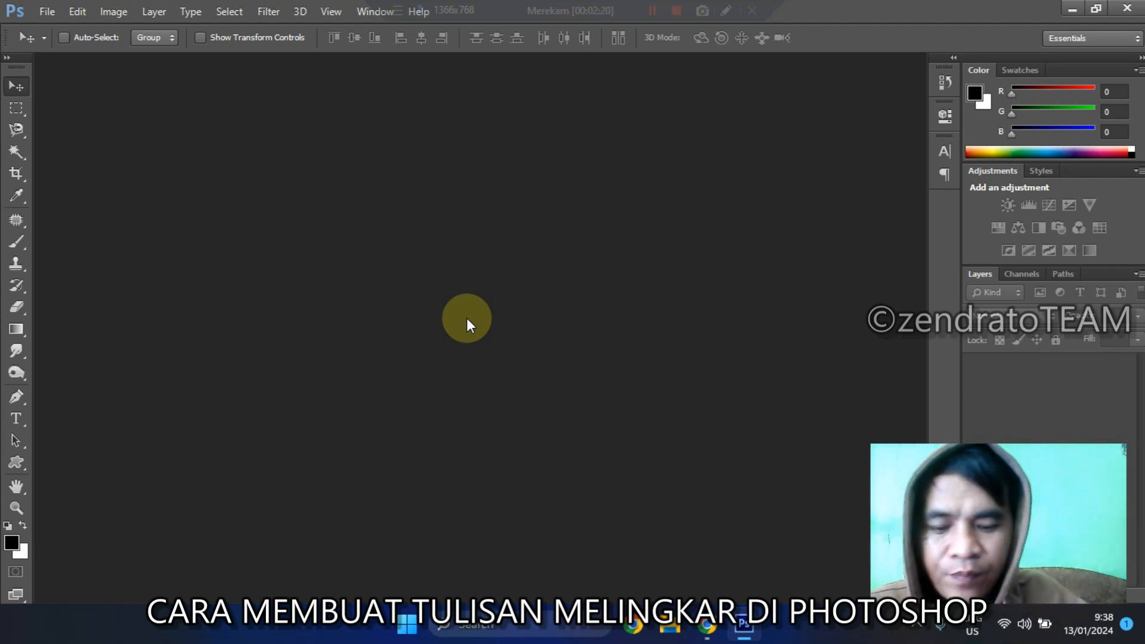
Step: Create a new document named ZENDRATO TEAM, 1000 by 1000 pixels, with transparent background contents
key("ctrl+n")
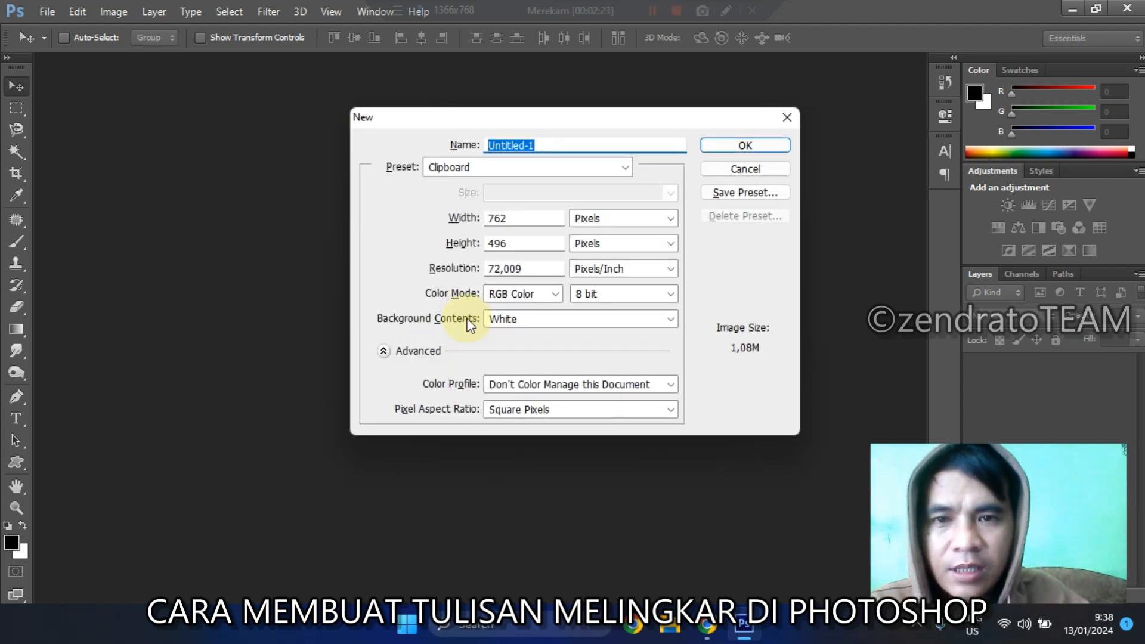
key("Escape")
left_click(50, 13)
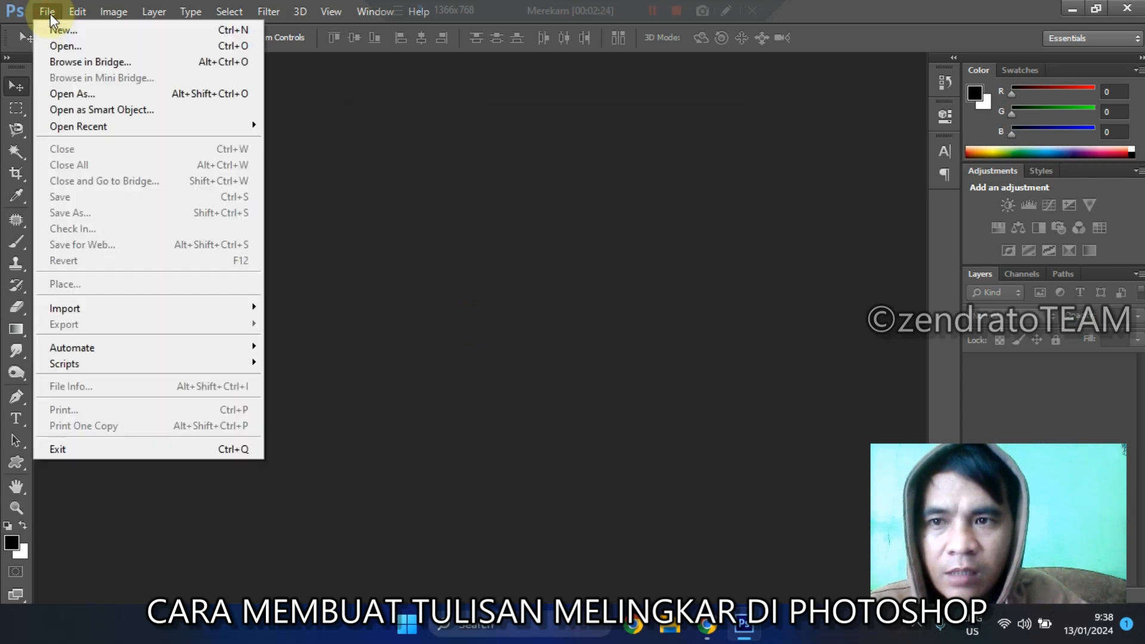
left_click(89, 30)
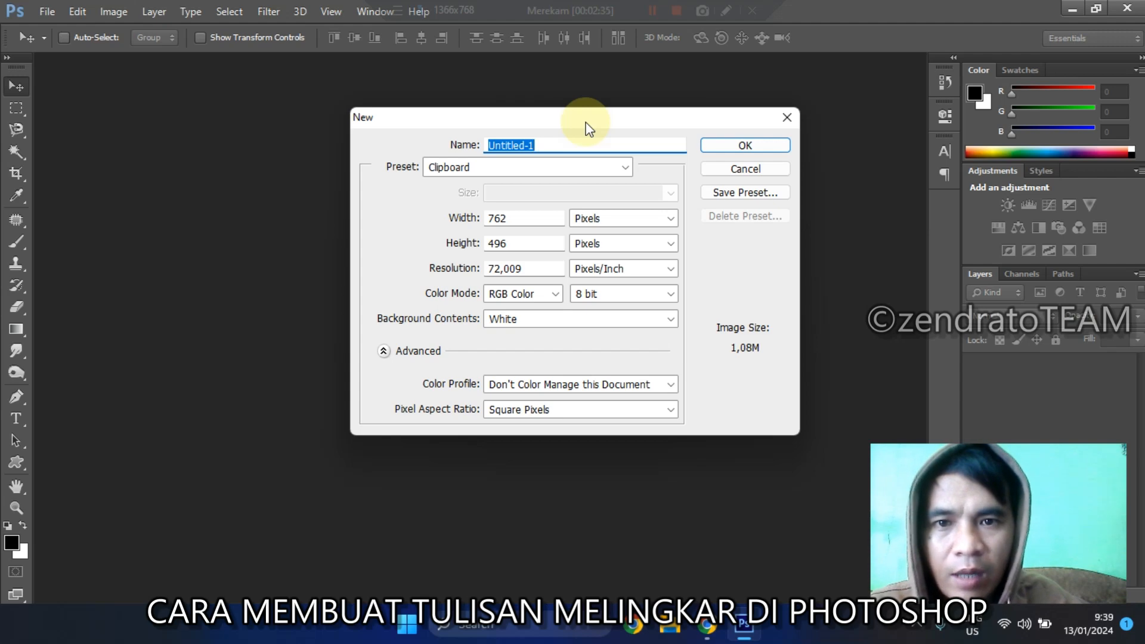
type("ZENDRATO TEAM")
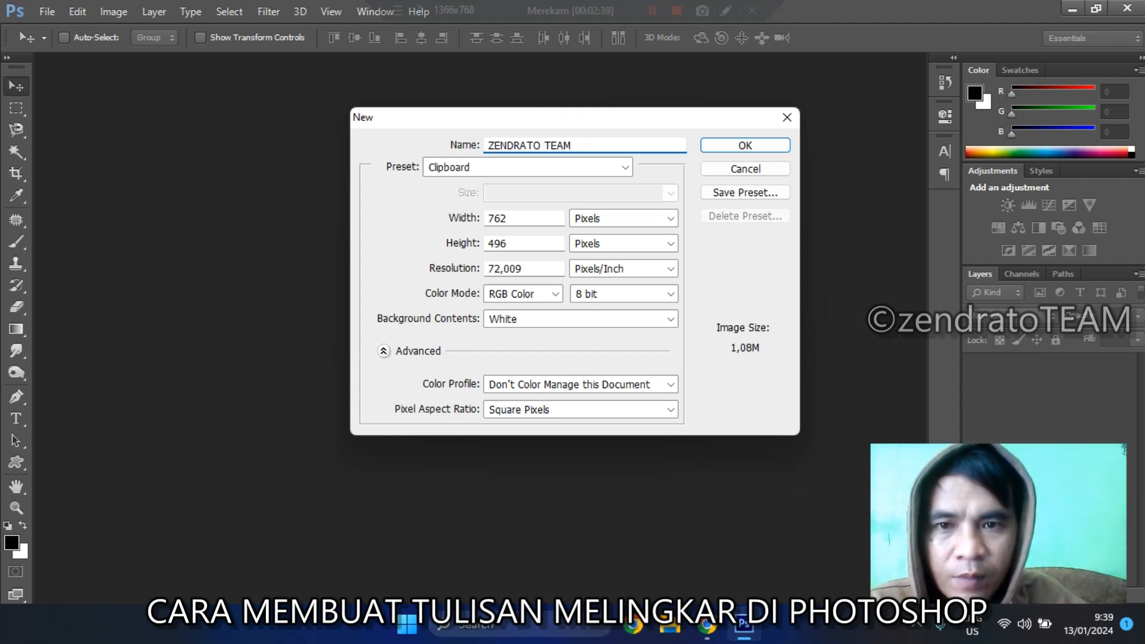
double_click(517, 217)
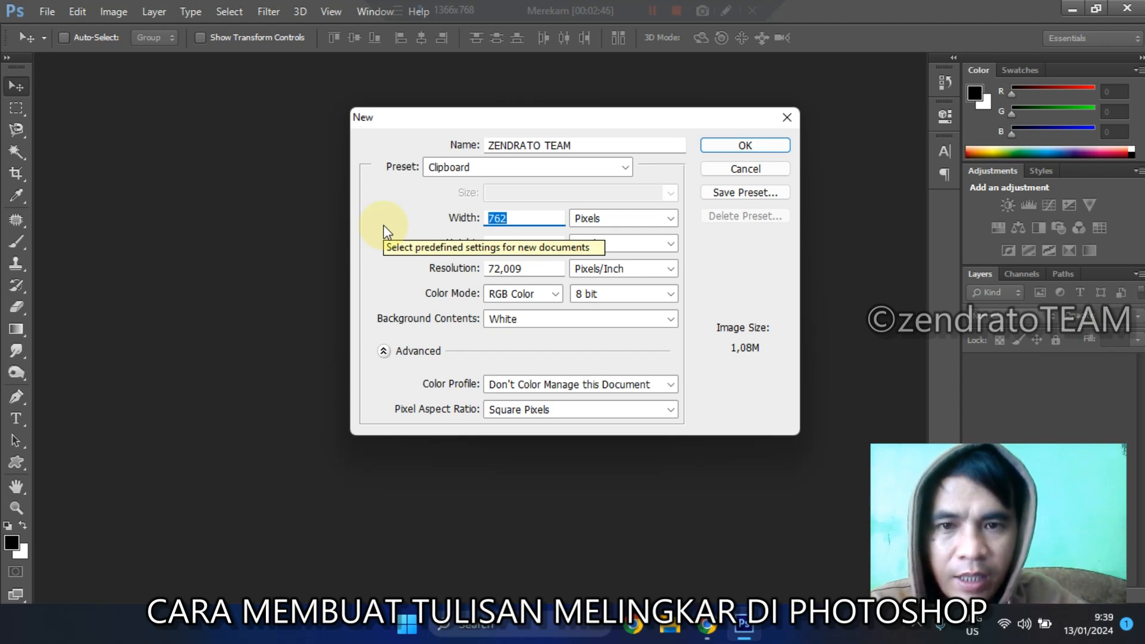
type("1000")
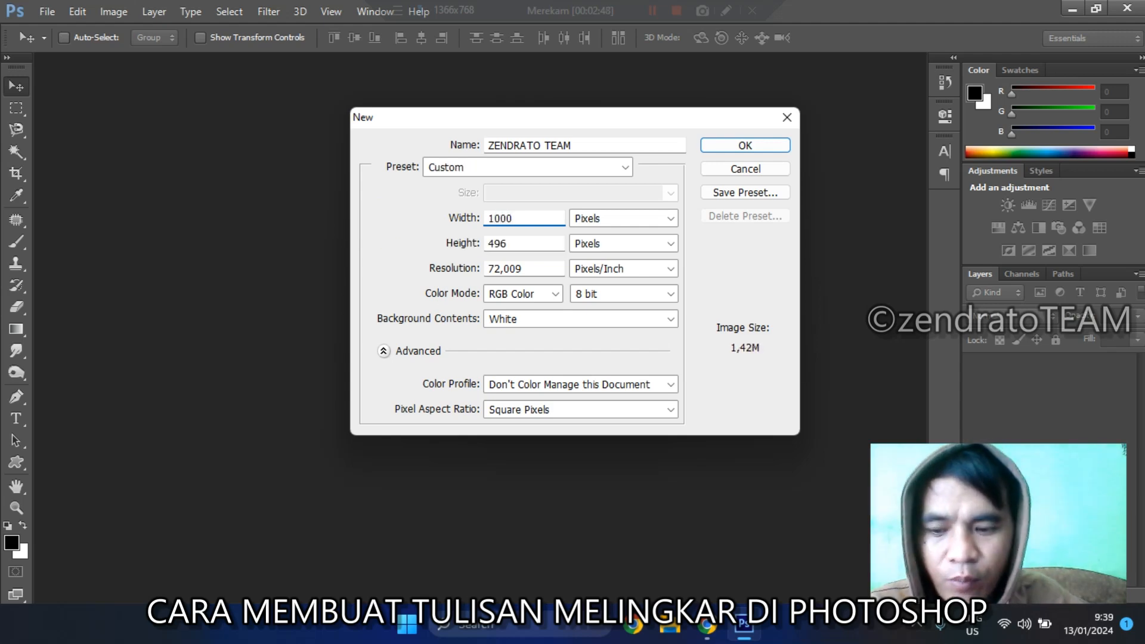
key("Tab")
type("1000")
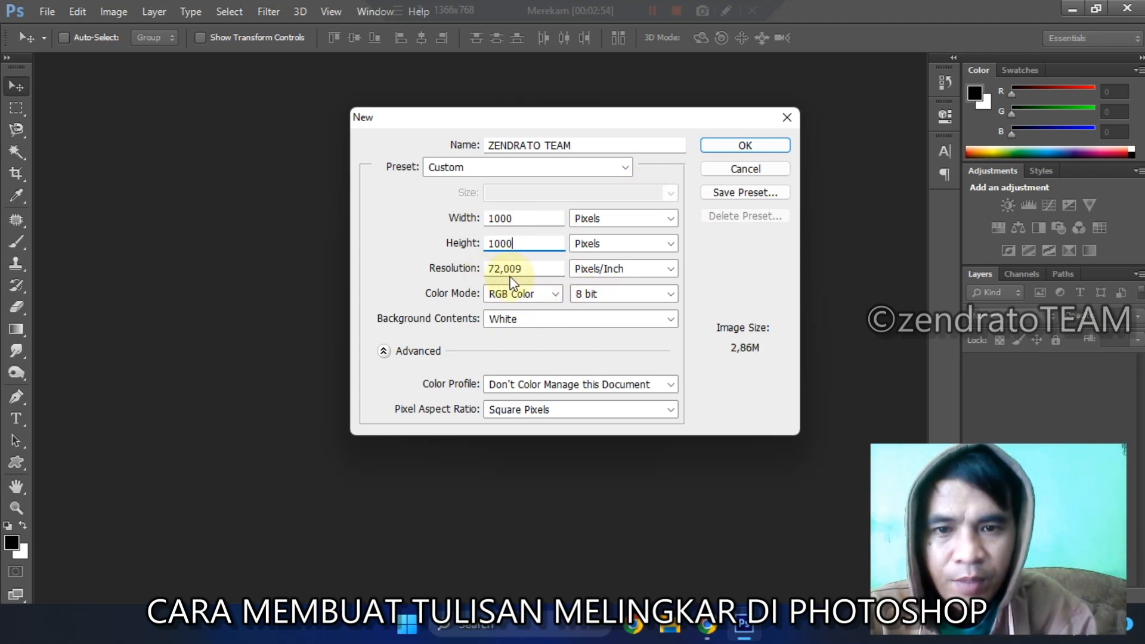
left_click(504, 322)
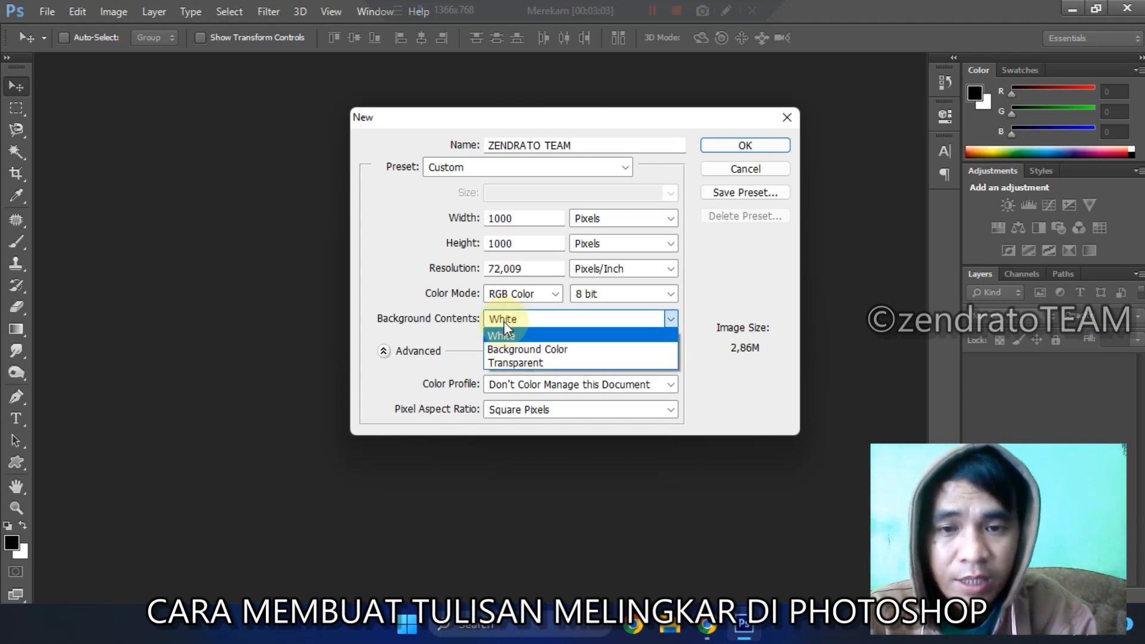
left_click(514, 365)
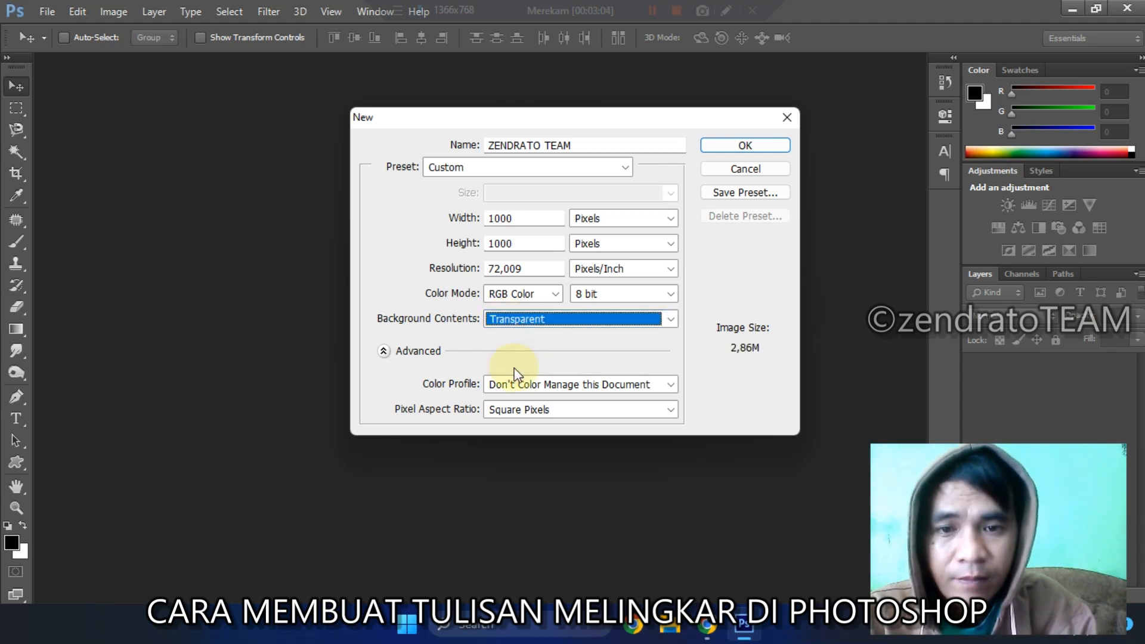
left_click(746, 145)
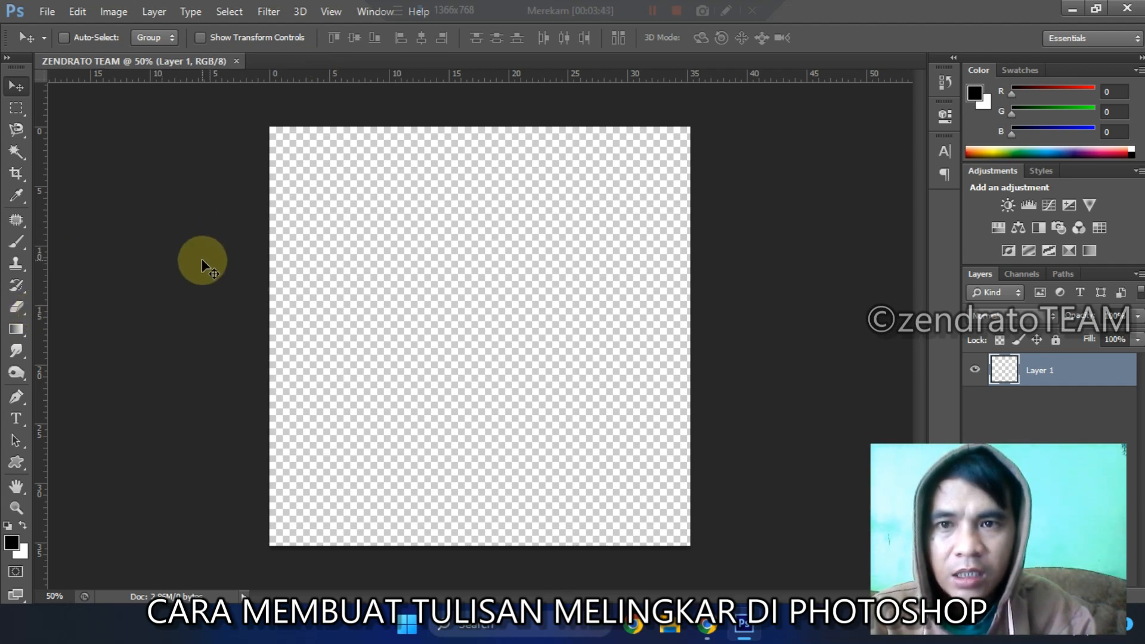
Step: Hide the rulers around the canvas and show them again
key("ctrl+r")
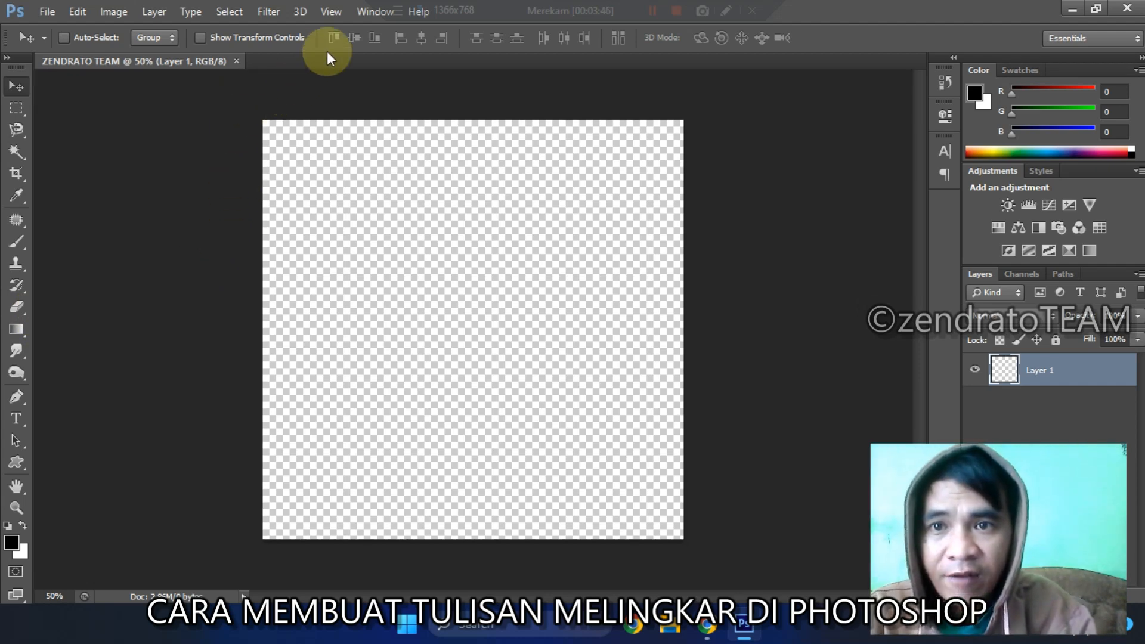
left_click(330, 13)
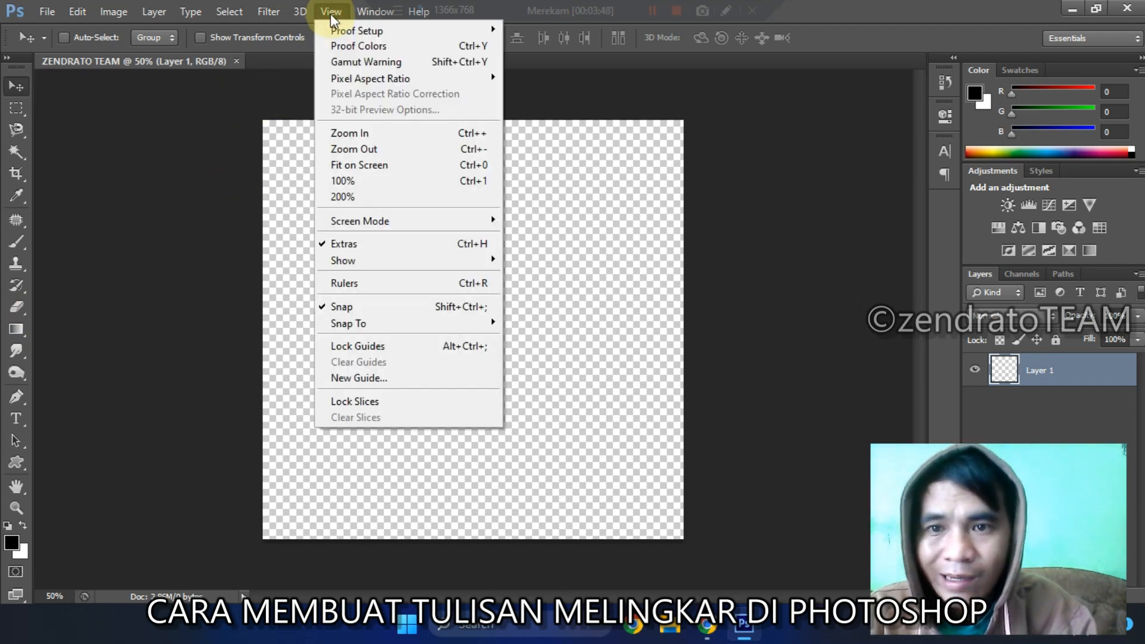
left_click(377, 290)
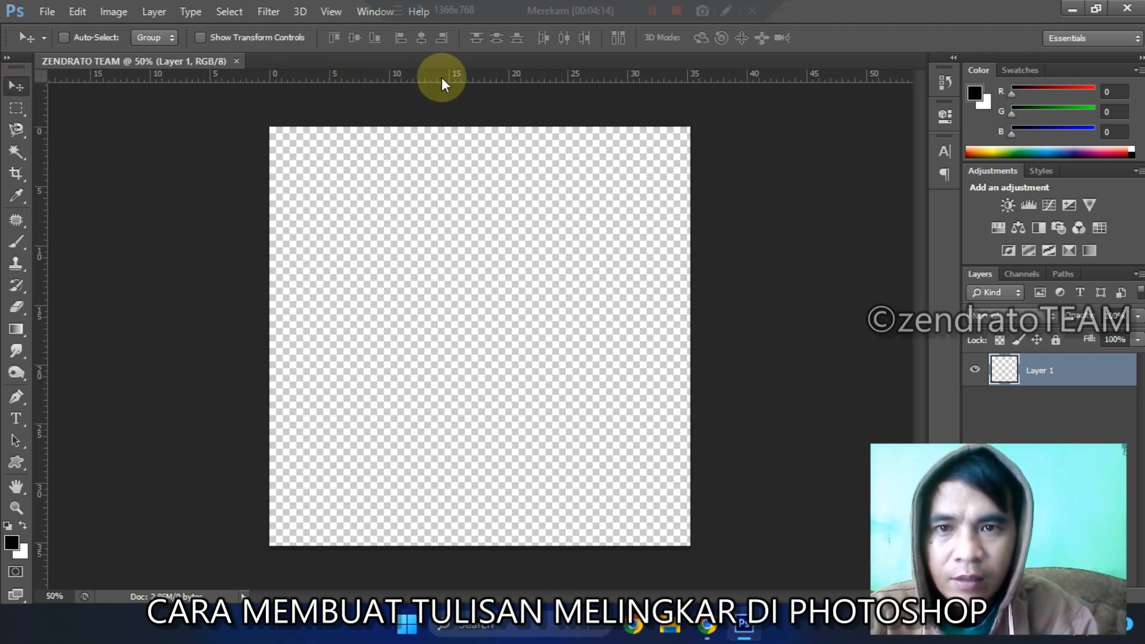
Step: Place one horizontal and one vertical guide crossing at the centre of the canvas
left_click_drag(441, 75, 450, 338)
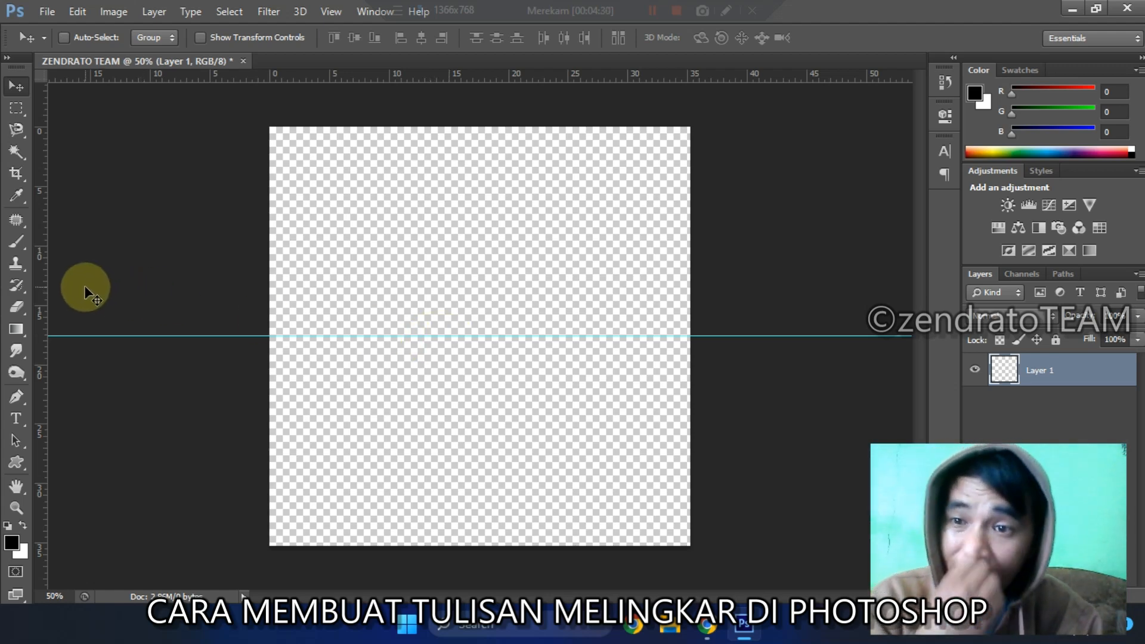
left_click_drag(43, 283, 482, 297)
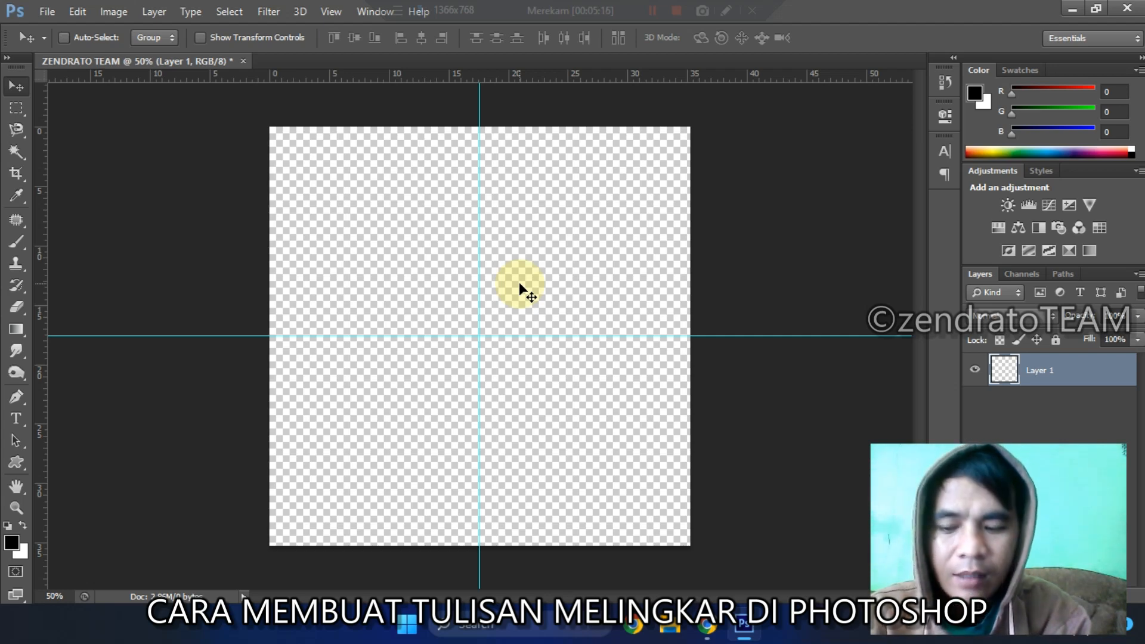
Step: Toggle the visibility of the two centre guides off and back on
key("ctrl+semicolon")
key("ctrl+semicolon")
key("ctrl+semicolon")
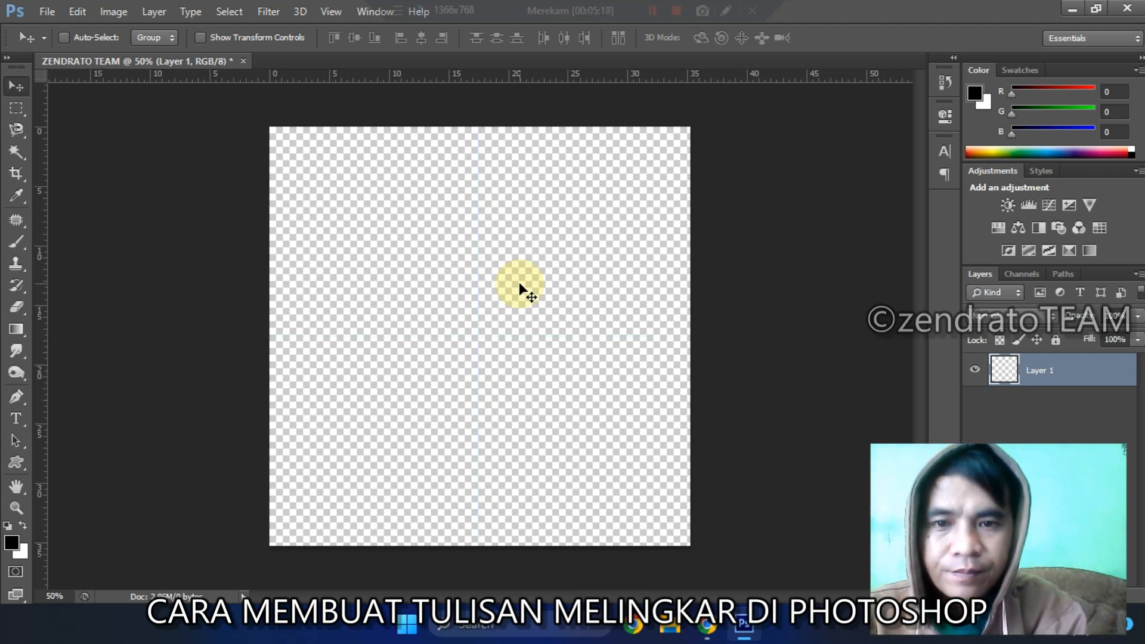
key("ctrl+semicolon")
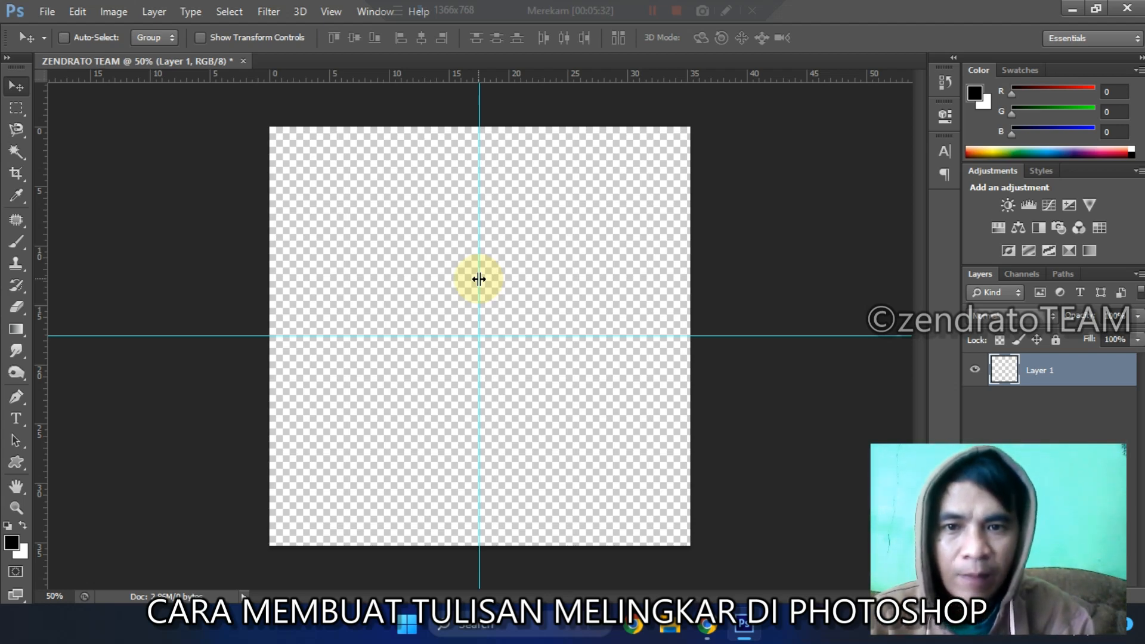
Step: Remove the vertical and horizontal guides from the canvas and undo both removals
left_click_drag(479, 278, 40, 279)
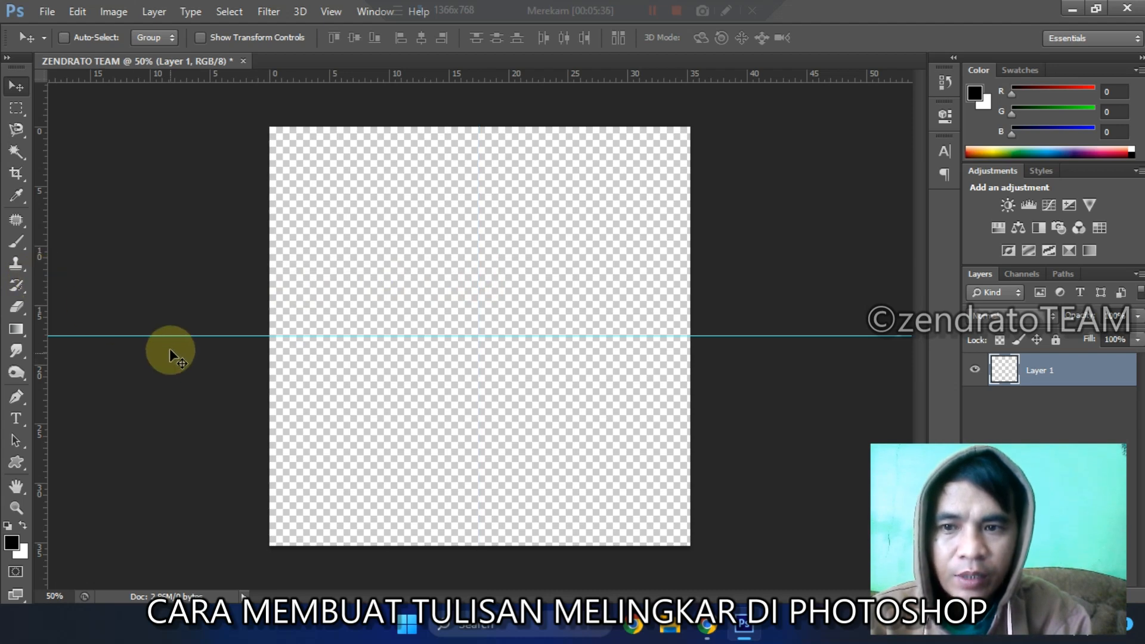
left_click_drag(166, 336, 214, 74)
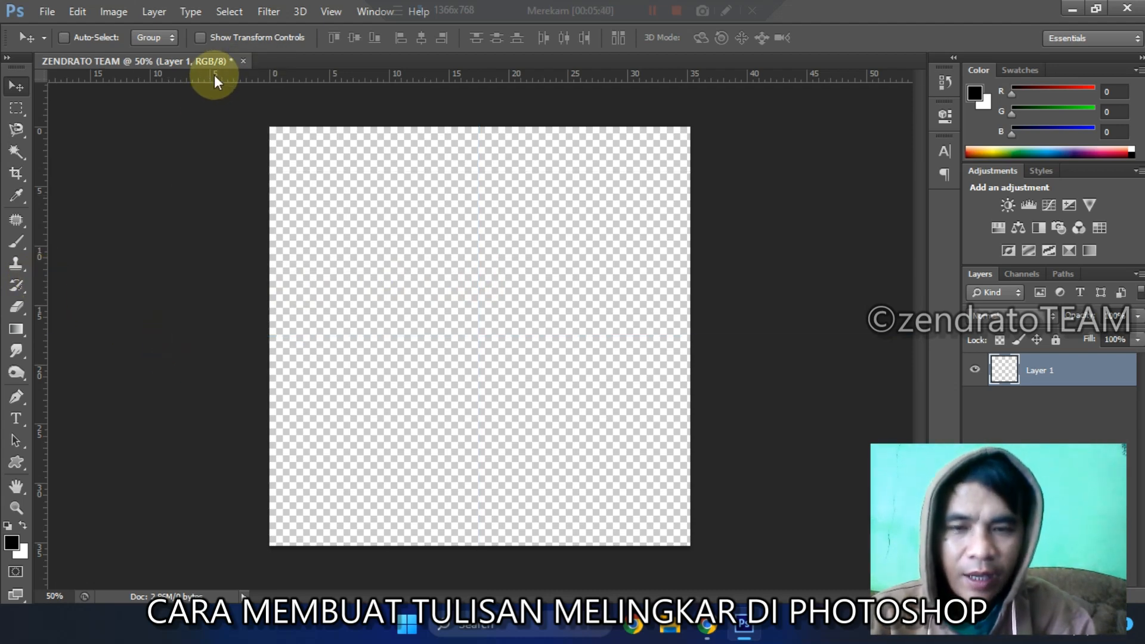
key("ctrl+alt+z")
key("ctrl+alt+z")
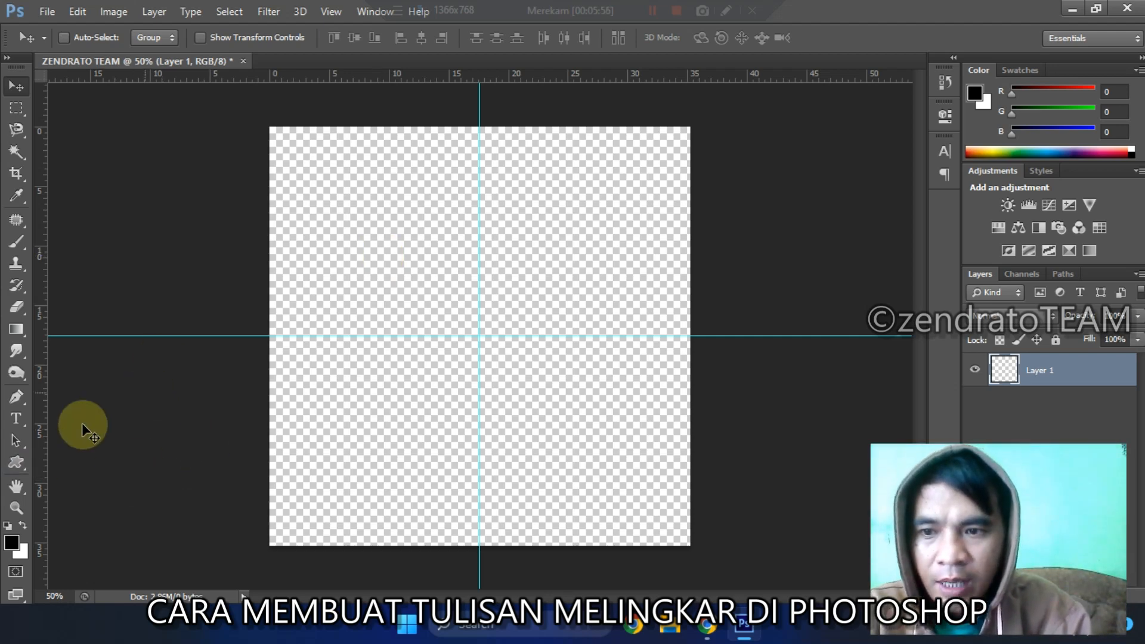
Step: Switch the active shape tool from Custom Shape to the Ellipse Tool
left_click(15, 465)
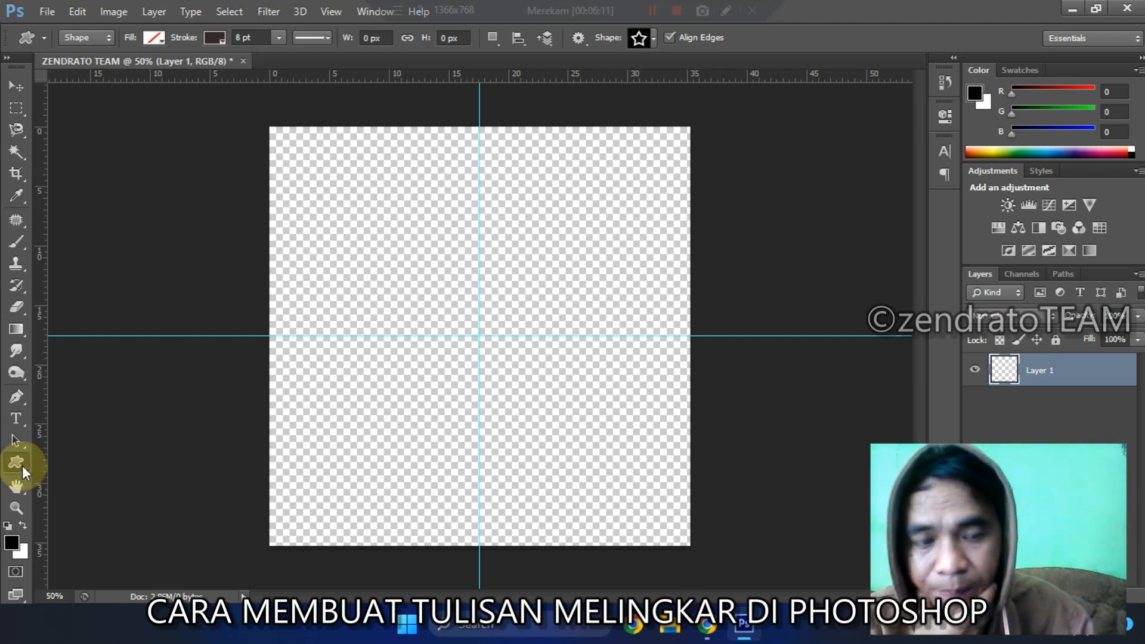
right_click(23, 466)
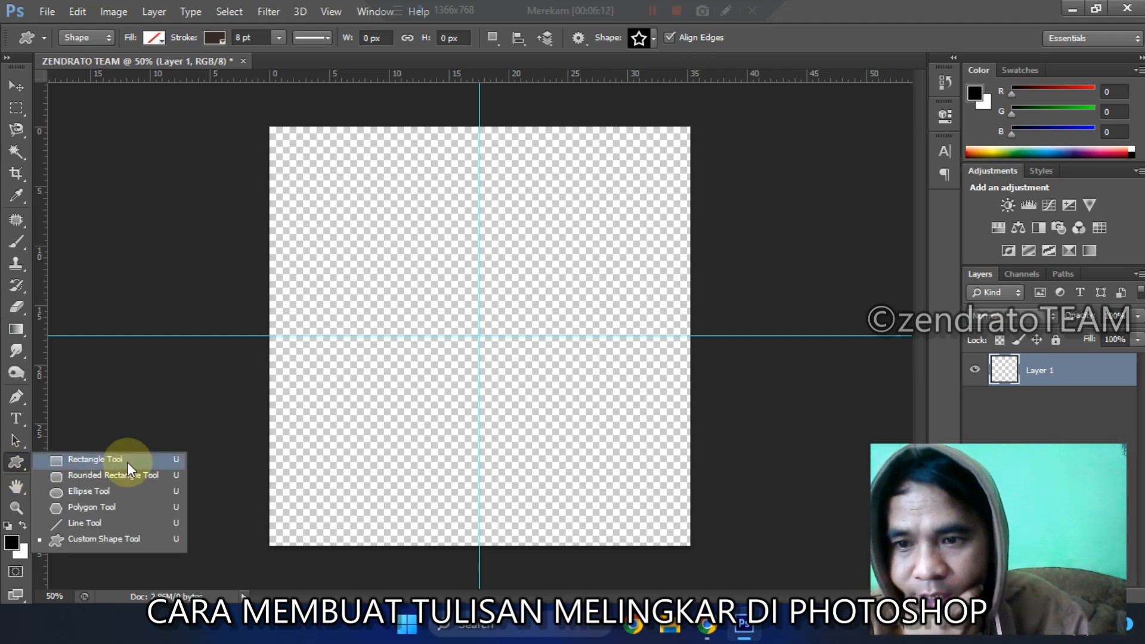
left_click(106, 493)
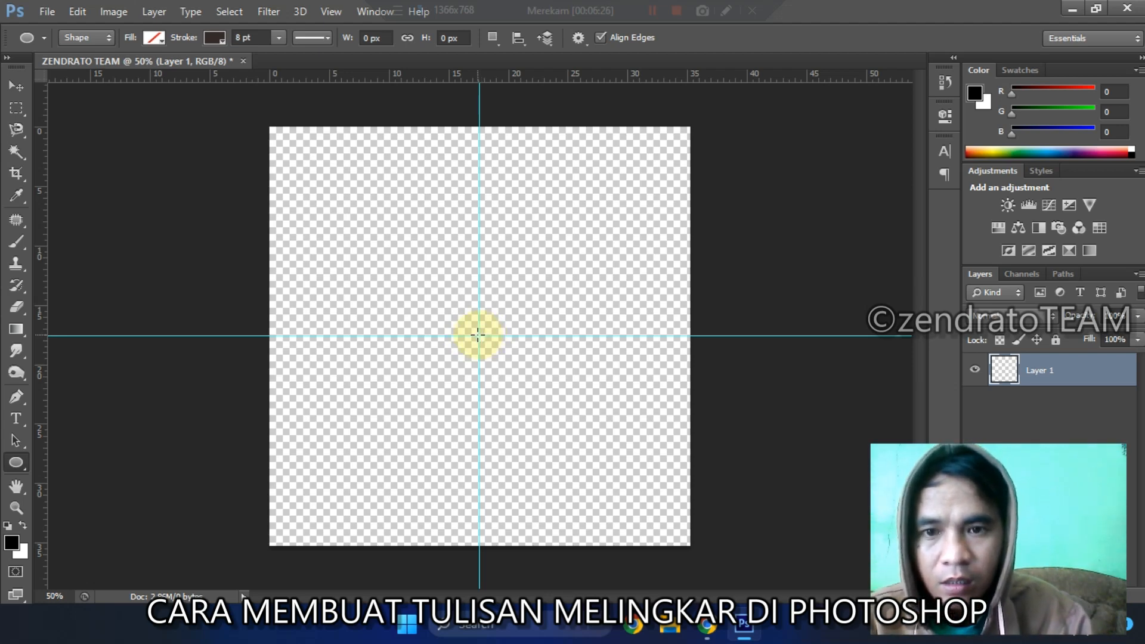
Step: Draw a circle about 960 px in diameter, centred on the intersection of the guides
left_click(478, 334)
left_click_drag(478, 335, 587, 430)
key("alt")
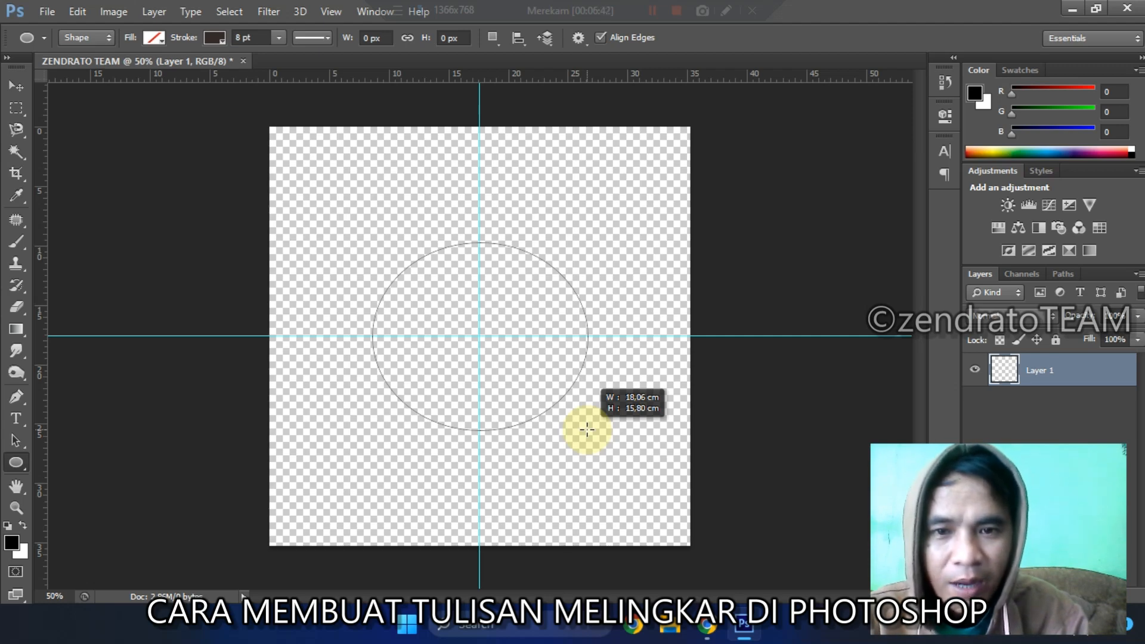
key("shift")
left_click_drag(588, 430, 641, 474)
Step: Draw a second ellipse of about 608 by 498 px near the guide intersection and undo both ellipses
mouse_move(641, 474)
left_mouse_down()
mouse_move(735, 538)
mouse_move(483, 329)
left_mouse_up()
key("ctrl+z")
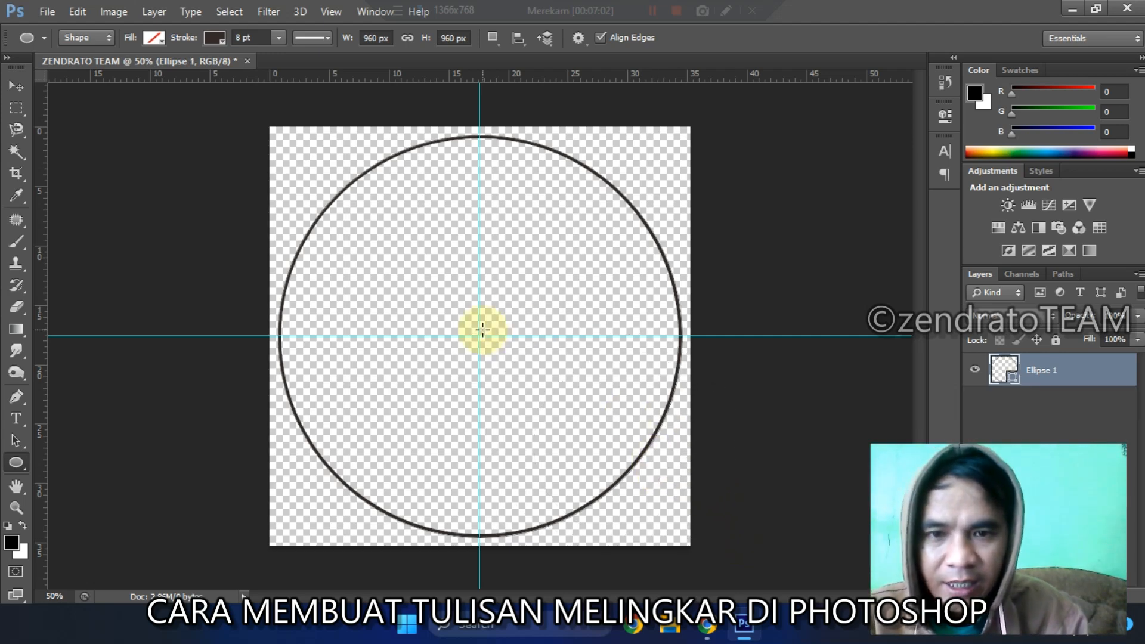
key("ctrl+z")
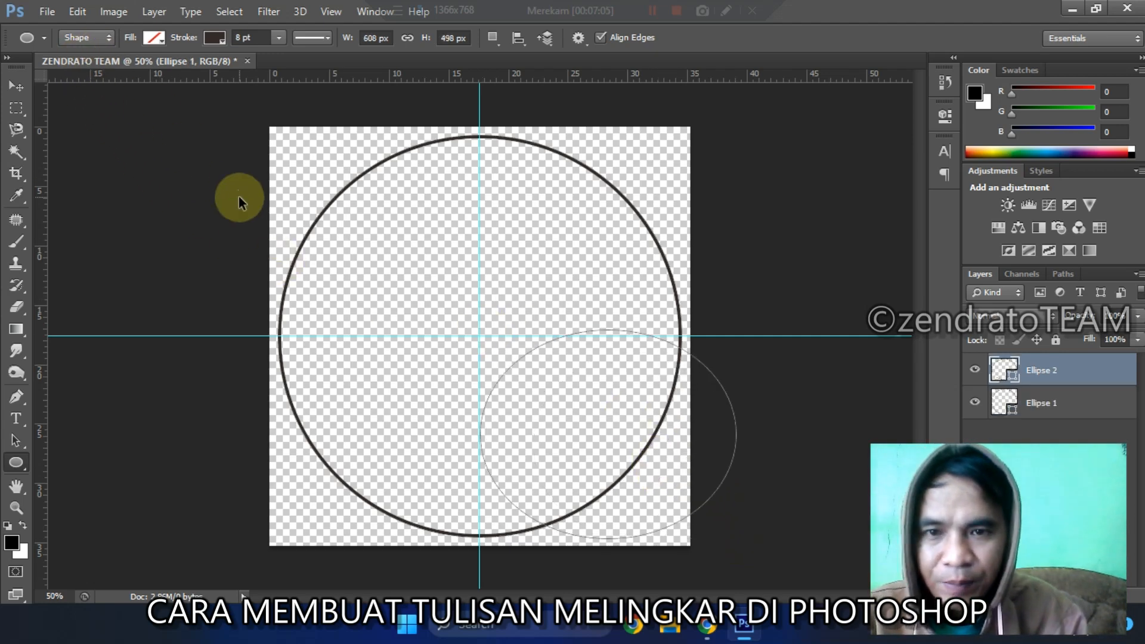
key("ctrl+alt+z")
key("ctrl+alt+z")
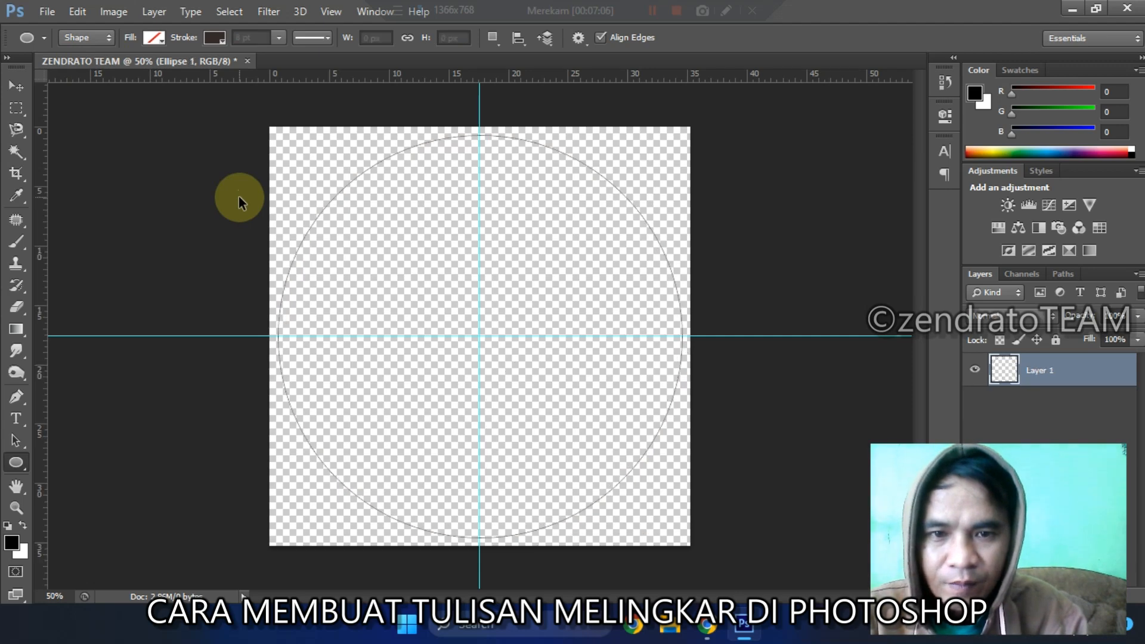
Step: Switch the Ellipse tool's drawing mode to Path and back to Shape
left_click(98, 37)
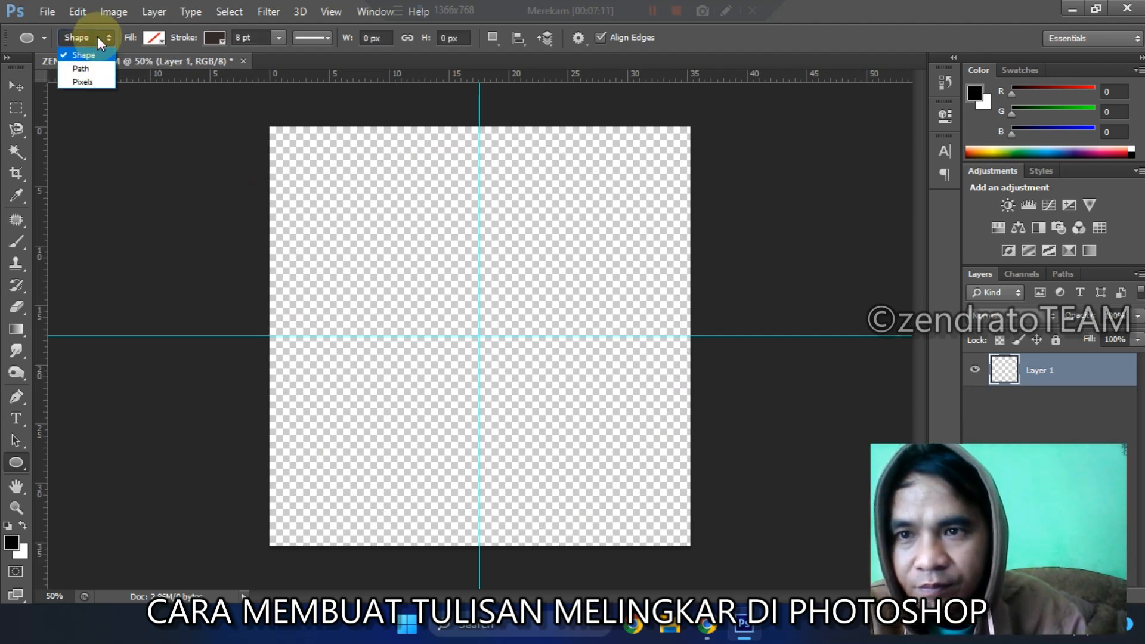
left_click(81, 68)
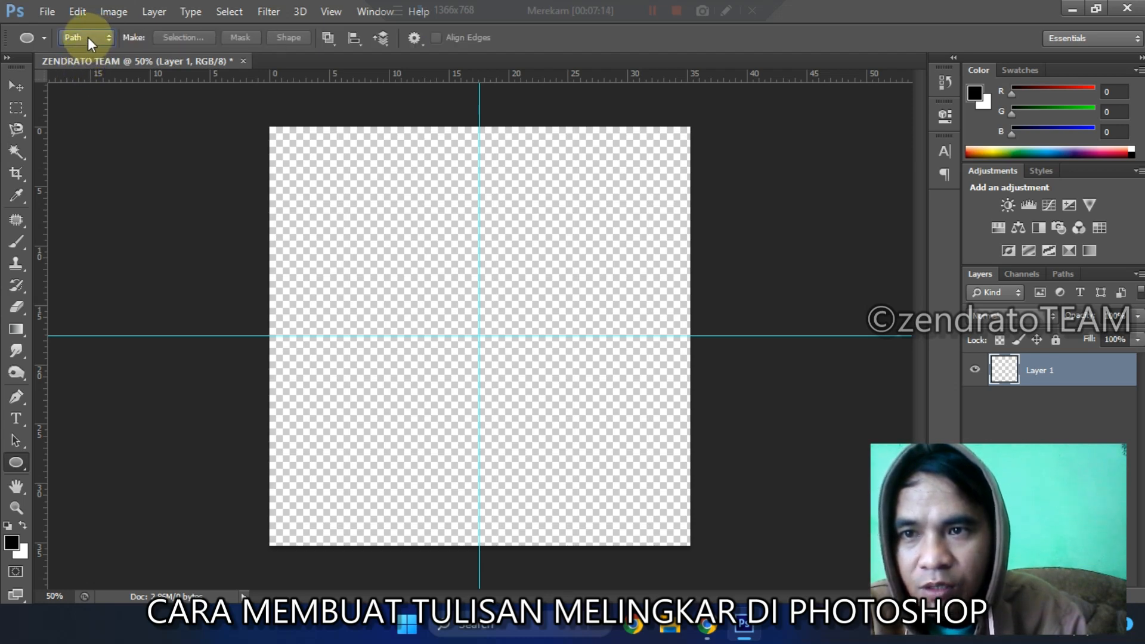
left_click(87, 37)
left_click(88, 52)
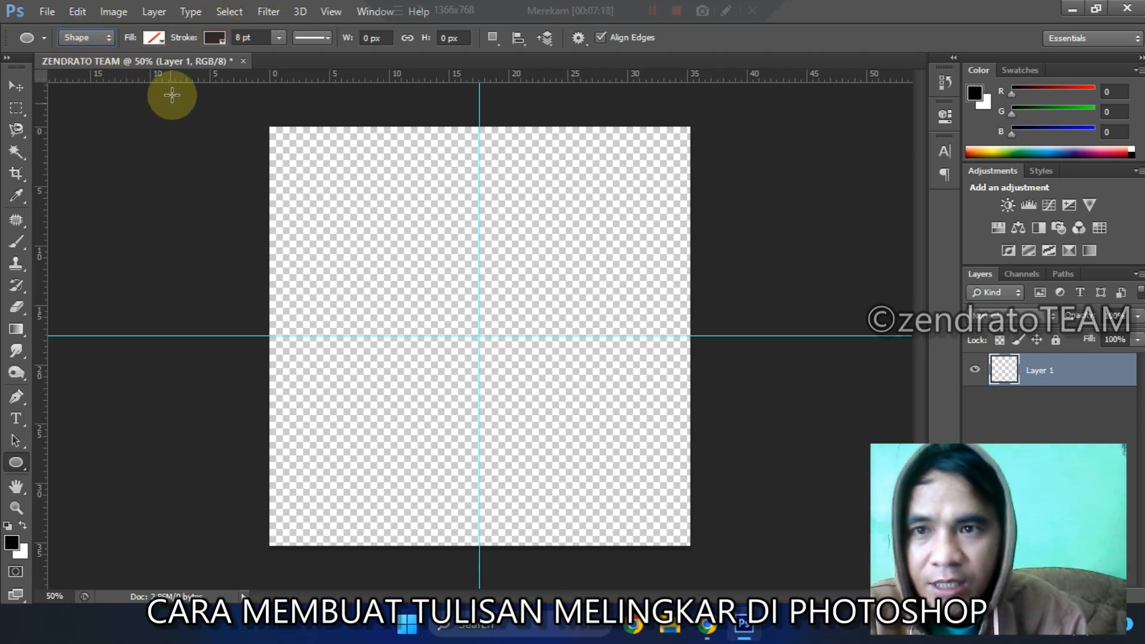
Step: Set the Ellipse tool's stroke colour to the pure blue swatch
left_click(154, 36)
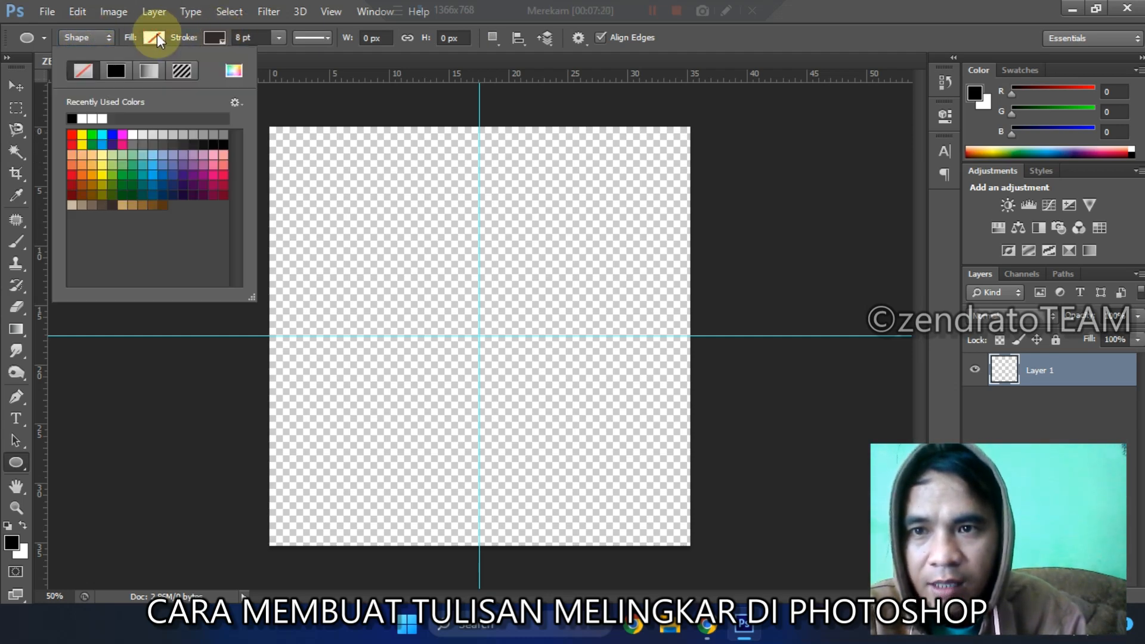
left_click(217, 40)
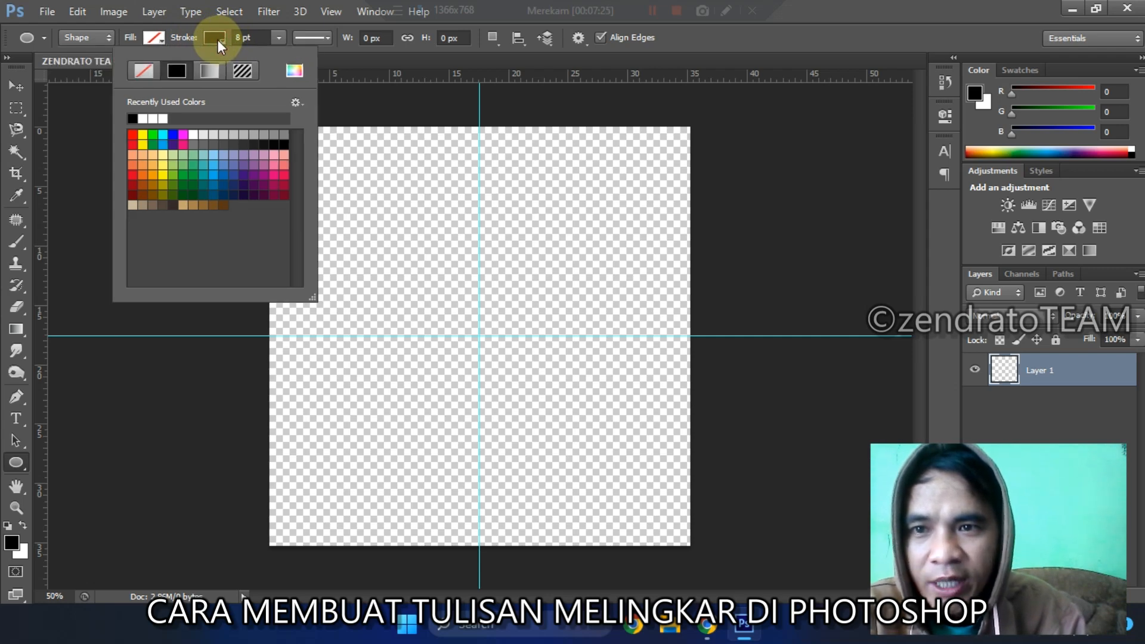
left_click(172, 136)
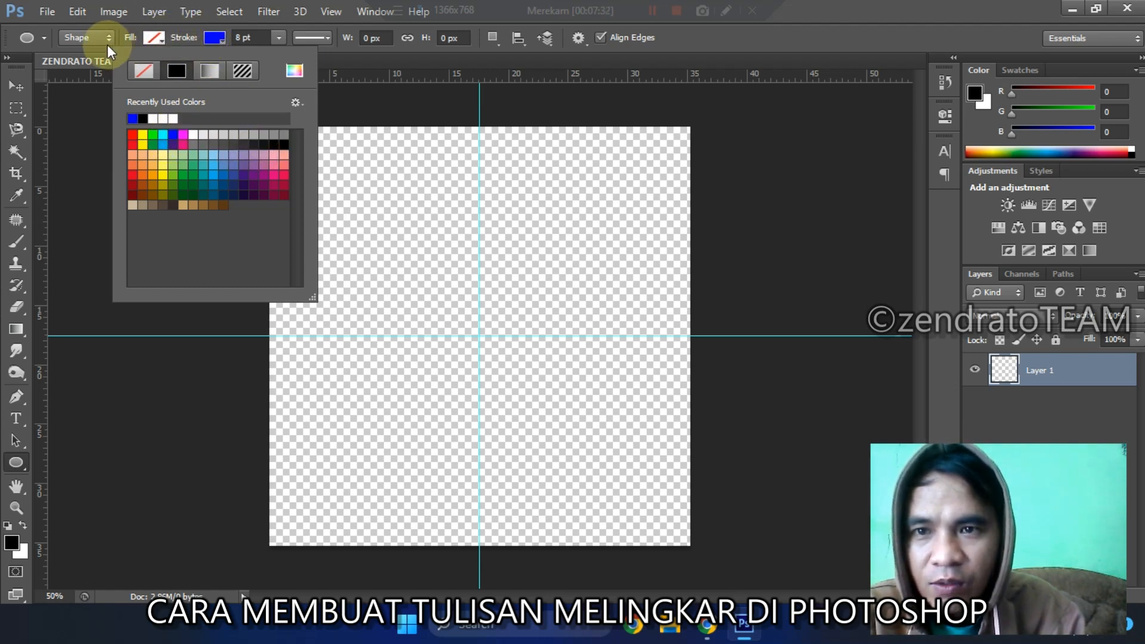
left_click(18, 462)
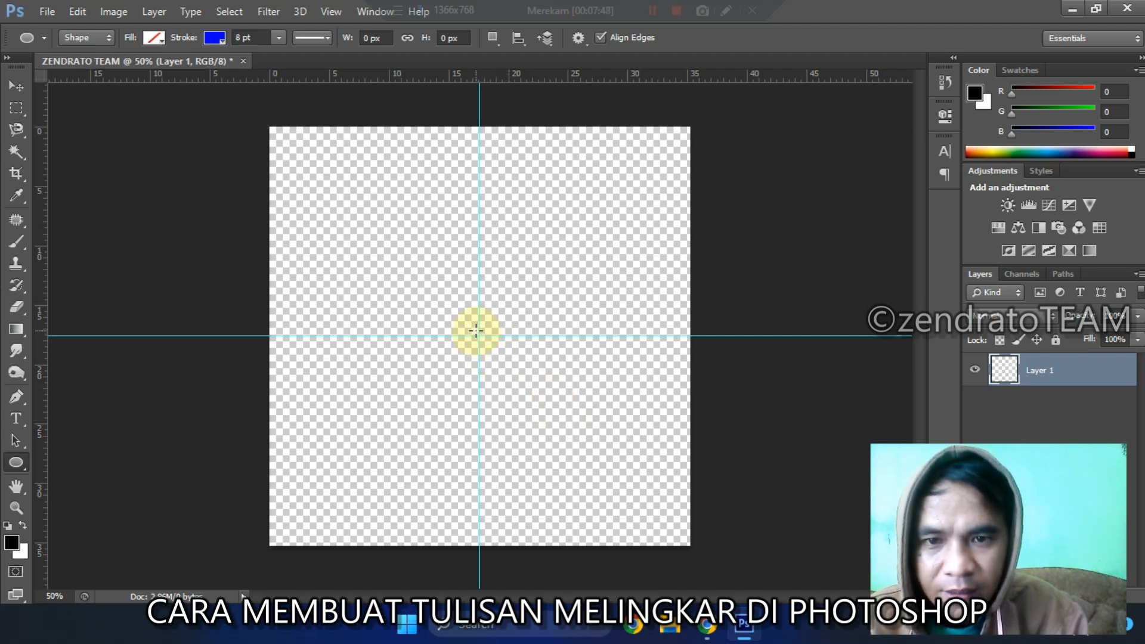
mouse_move(480, 338)
left_mouse_down()
mouse_move(553, 409)
mouse_move(595, 429)
left_mouse_up()
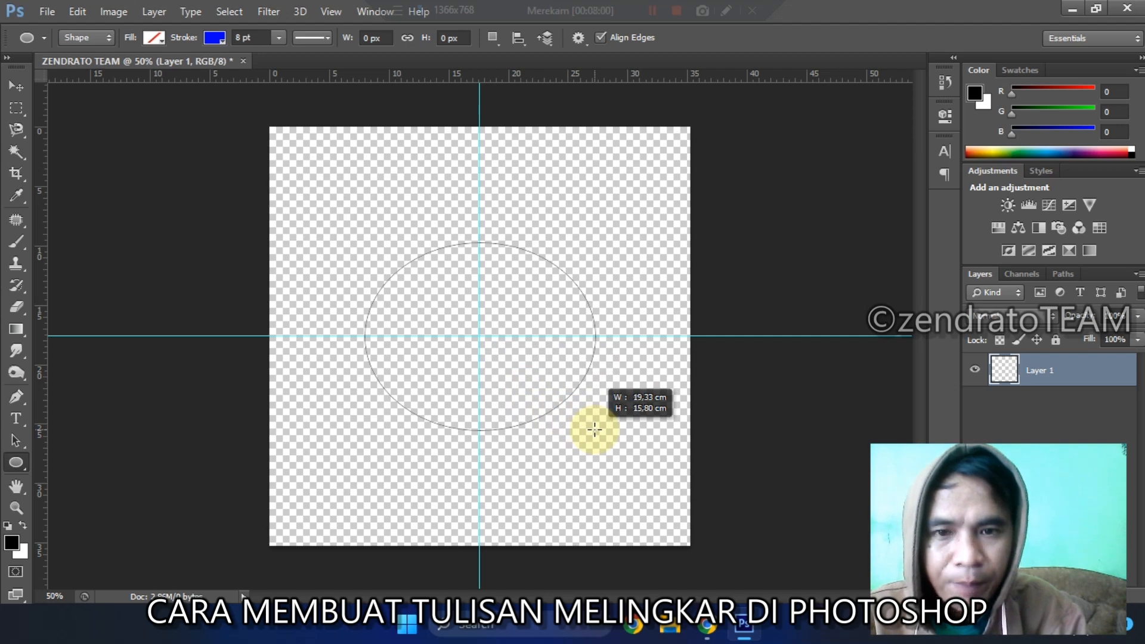
key("shift")
left_click_drag(595, 429, 725, 537)
key("super+space")
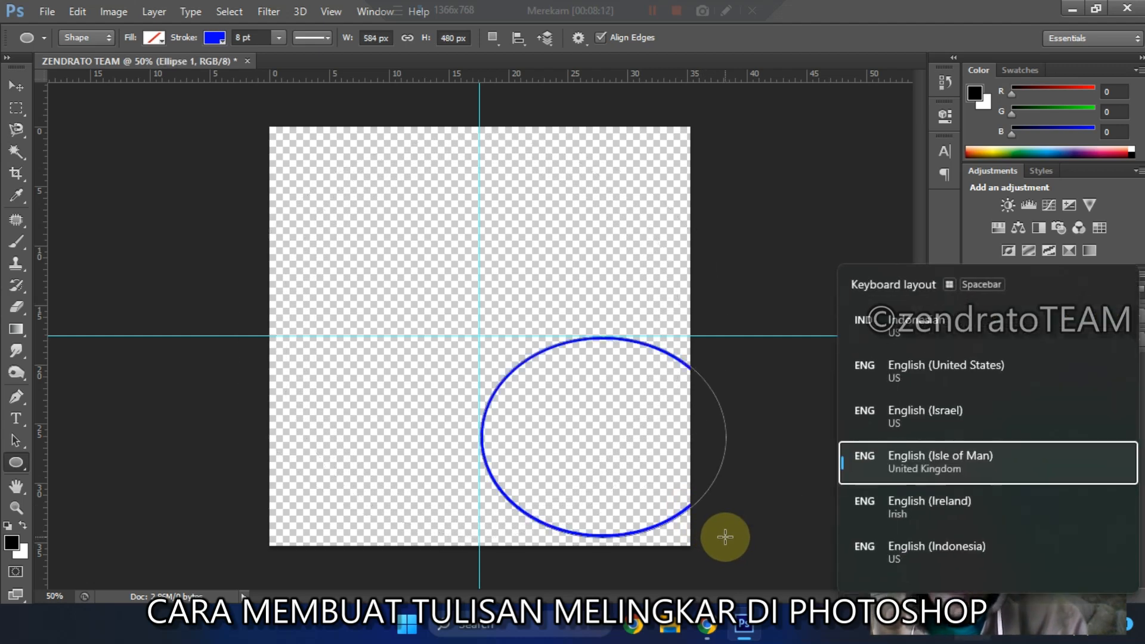
key("ctrl+z")
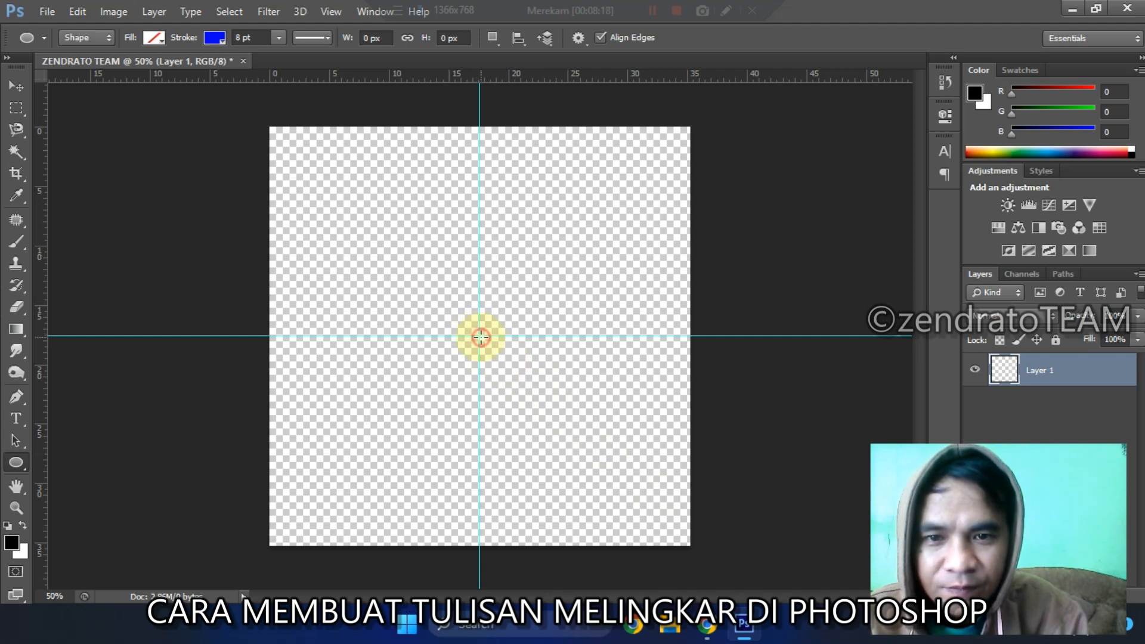
mouse_move(480, 337)
left_mouse_down()
mouse_move(632, 481)
mouse_move(659, 487)
mouse_move(684, 529)
left_mouse_up()
key("shift")
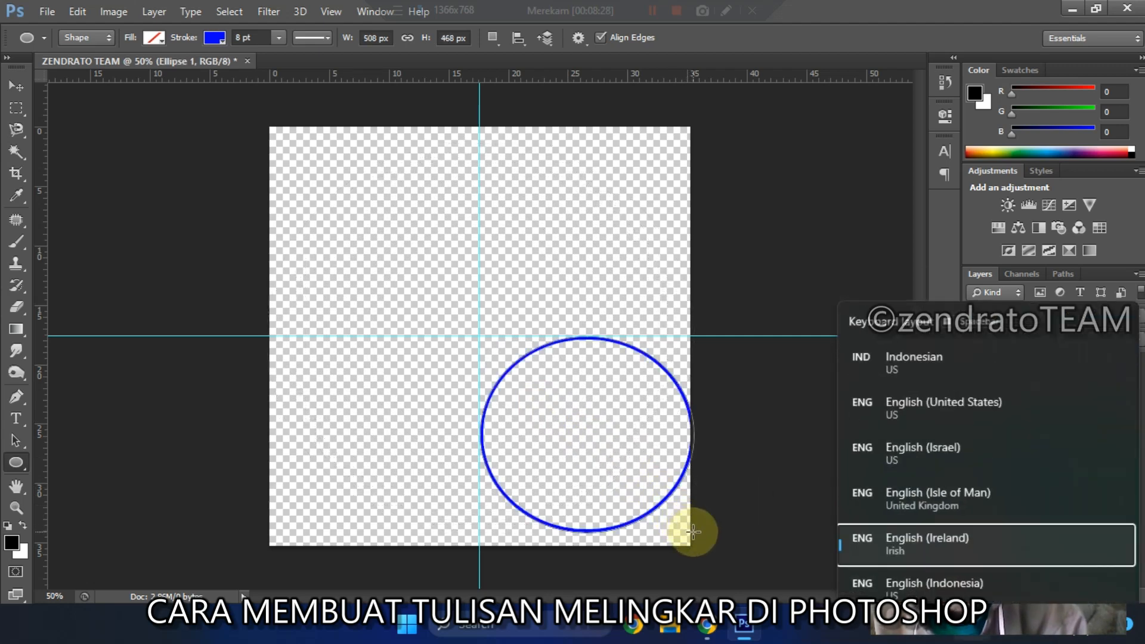
key("ctrl+z")
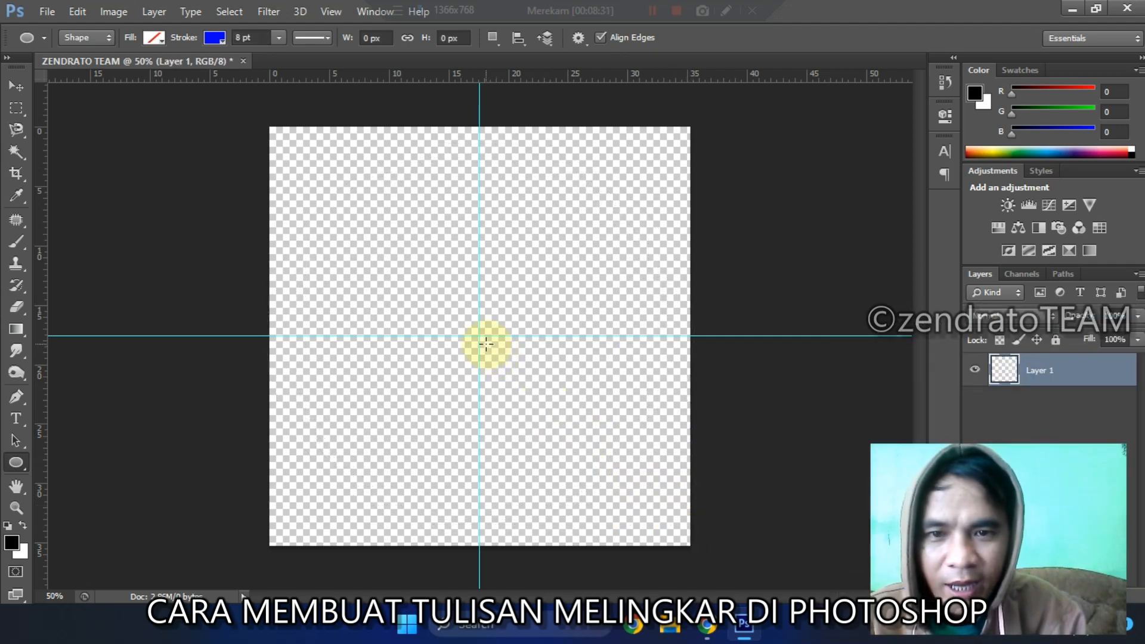
Step: Draw a circle about 904 px in diameter with a blue outline, centred on the intersection of the guides
left_click_drag(476, 334, 675, 525)
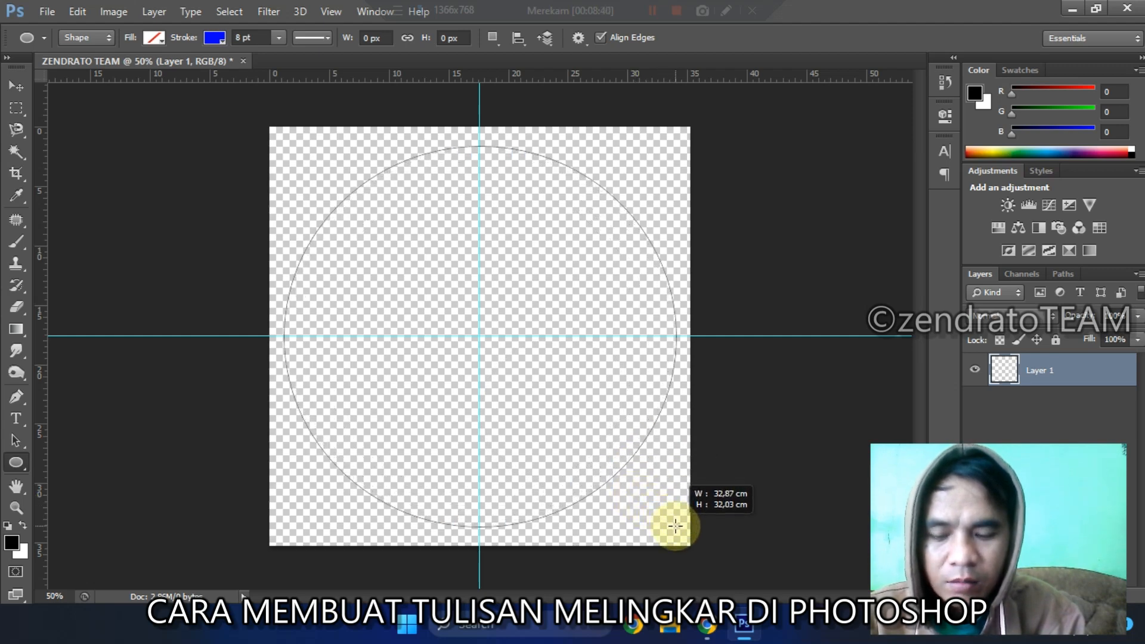
key("shift")
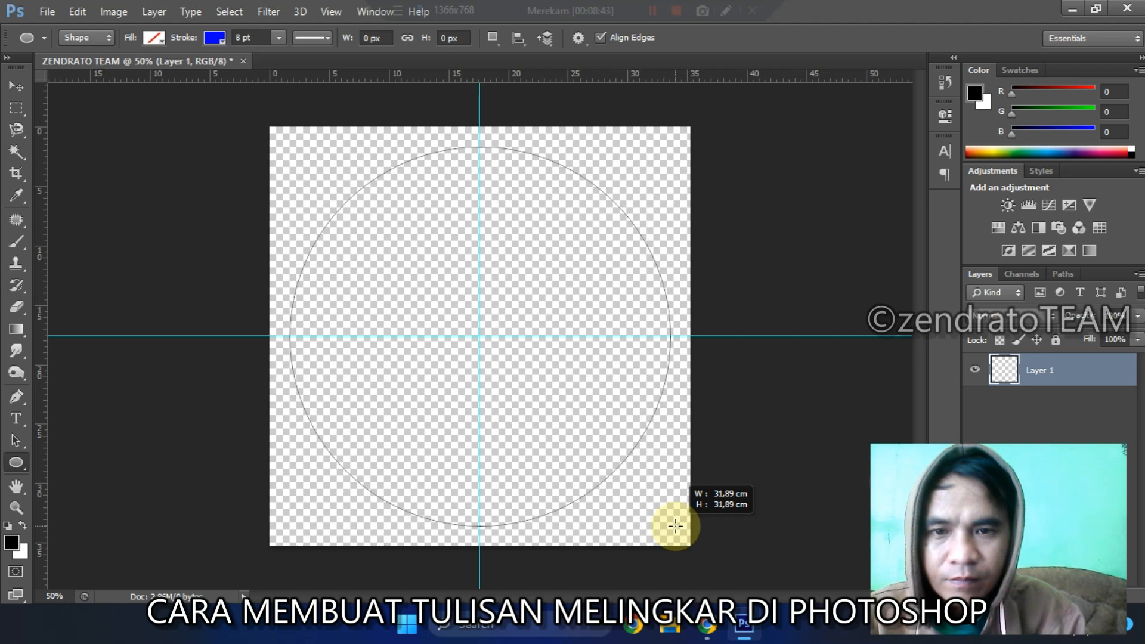
left_click_drag(675, 525, 675, 526)
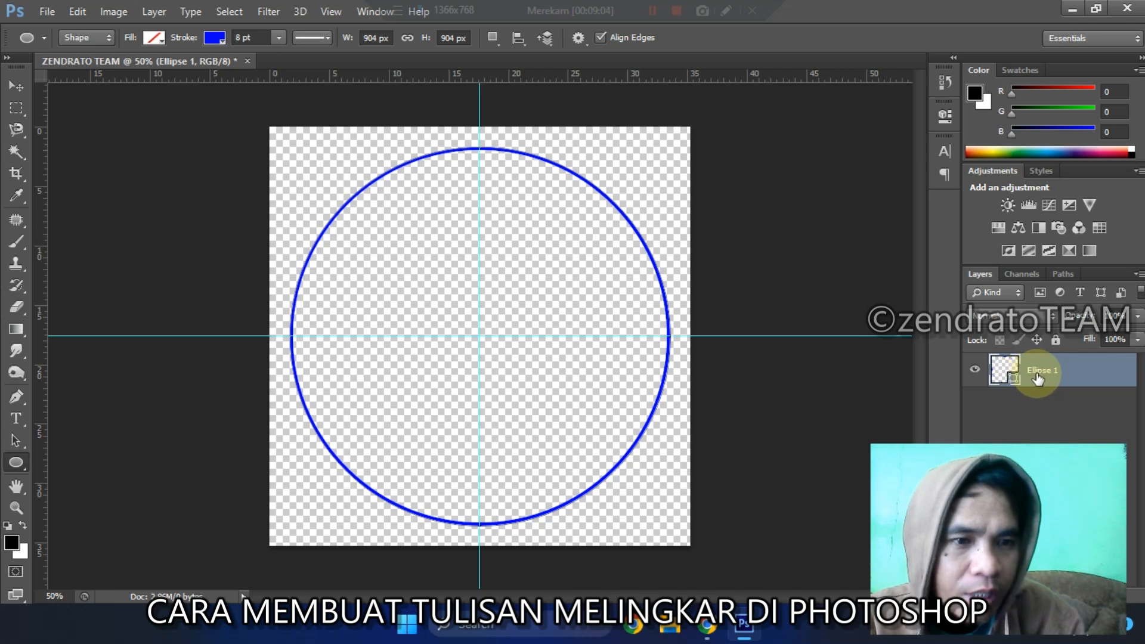
Step: Duplicate the circle's layer within the same document, keeping the suggested name
right_click(1069, 373)
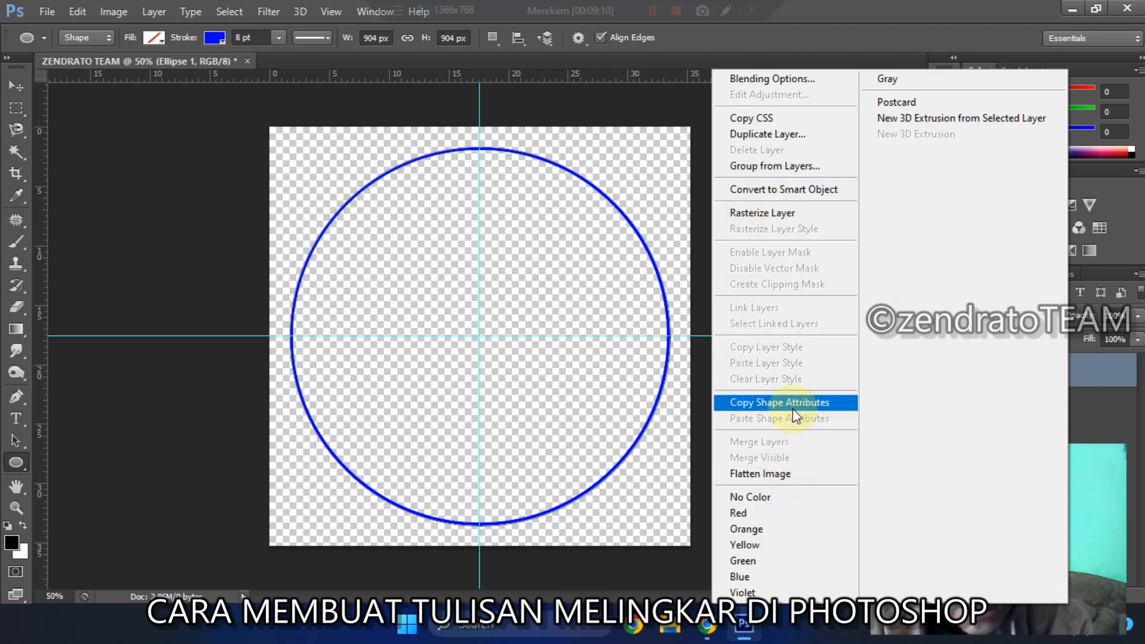
left_click(787, 135)
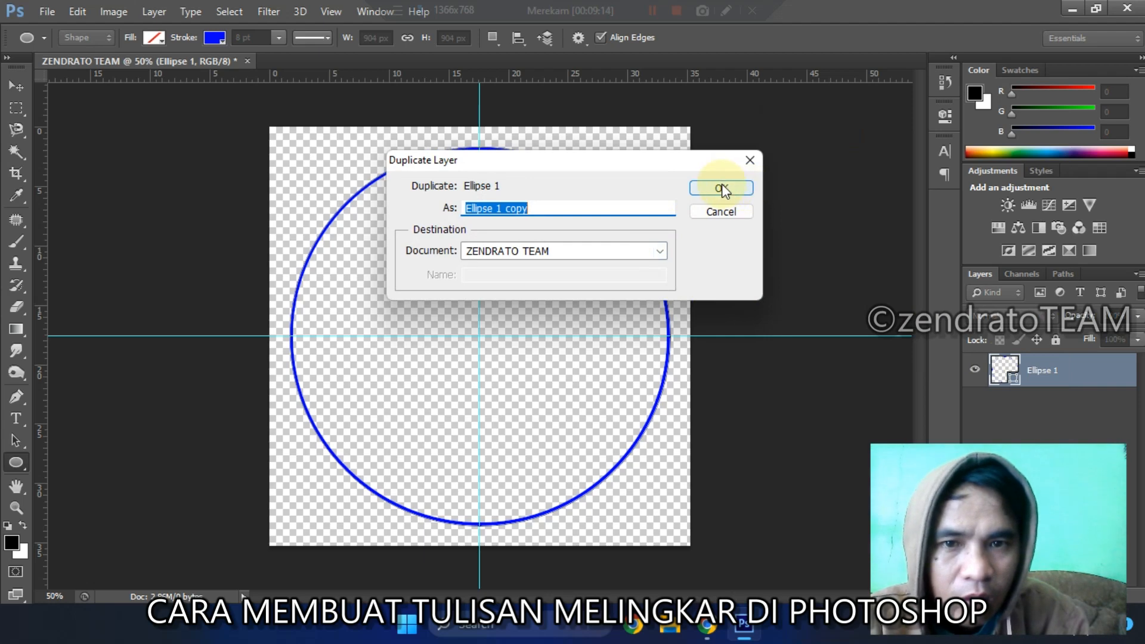
left_click(720, 187)
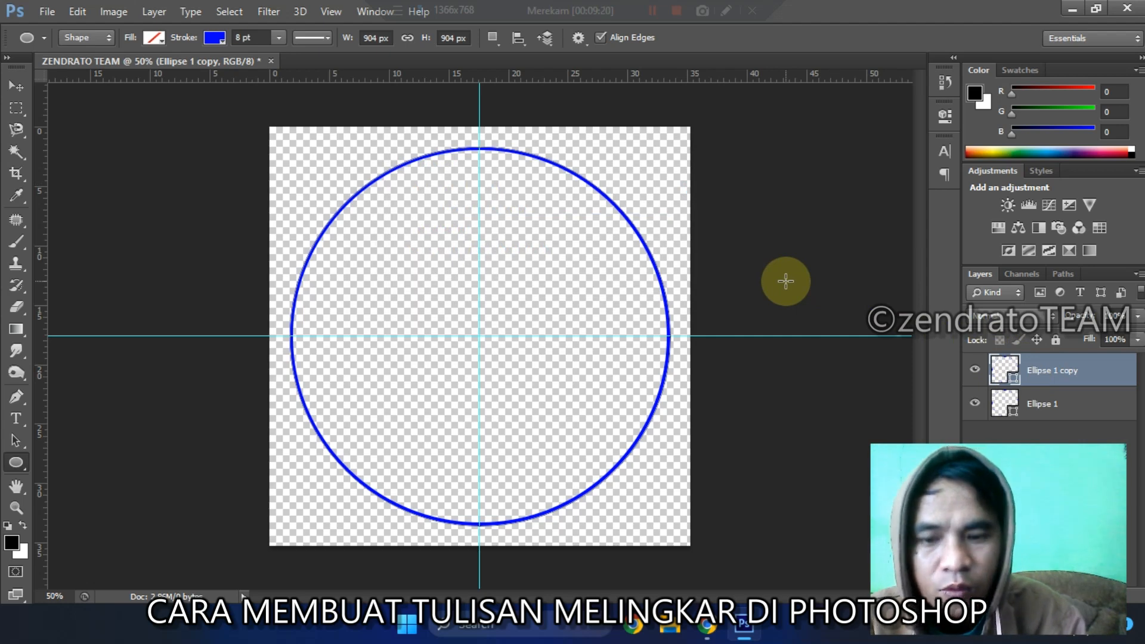
Step: Scale the duplicated circle down proportionally about its centre to about 858 px in diameter
key("ctrl+t")
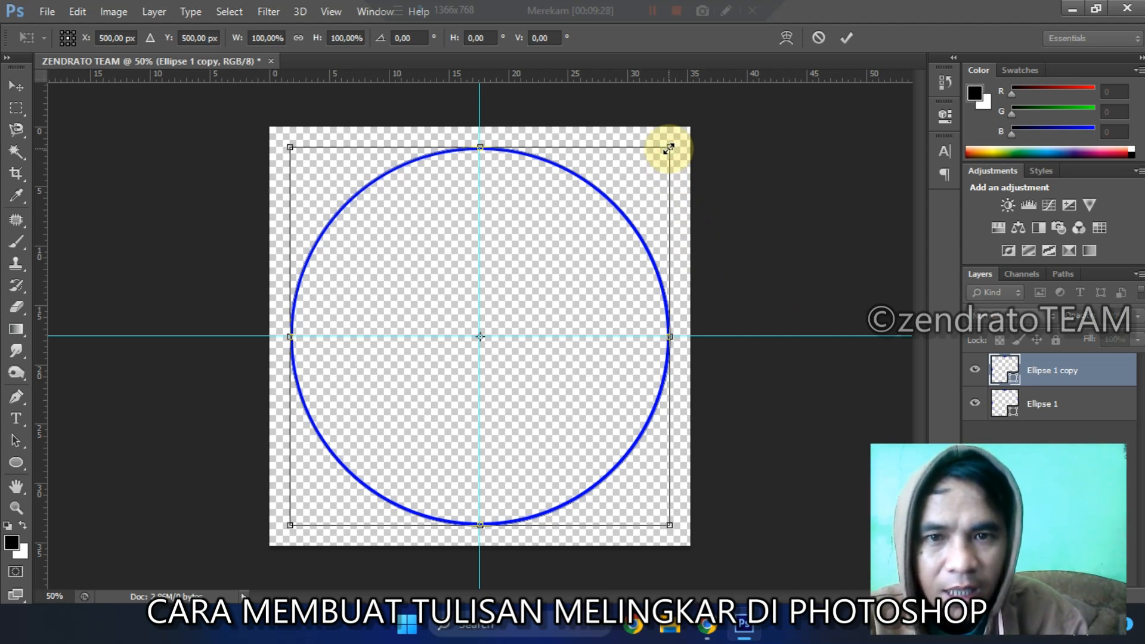
left_click_drag(669, 149, 653, 165)
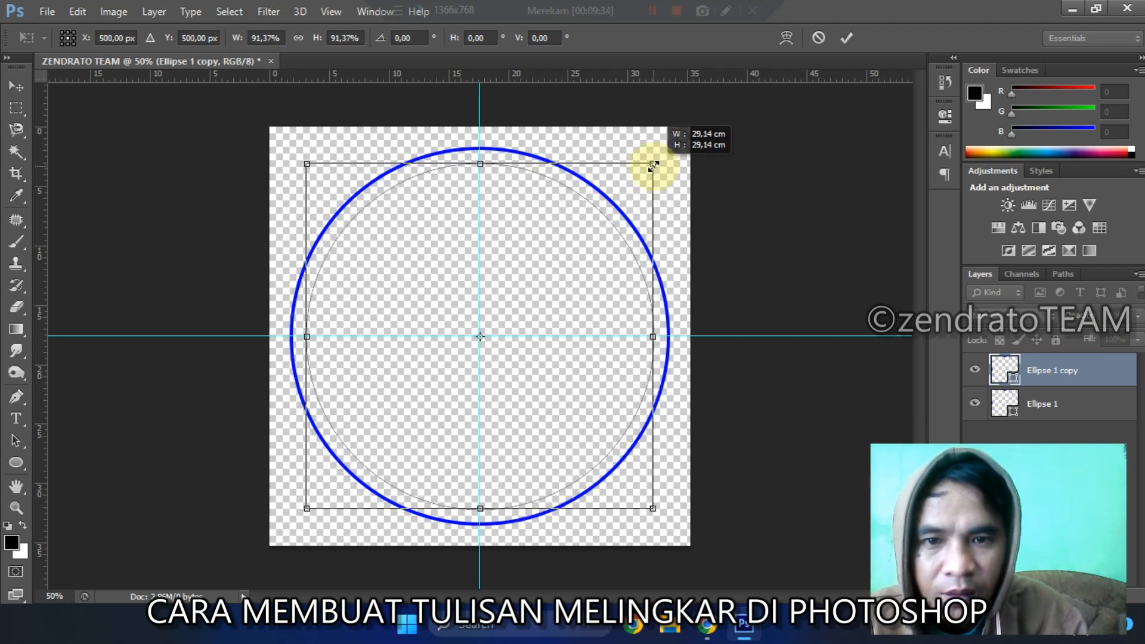
left_click_drag(654, 166, 654, 166)
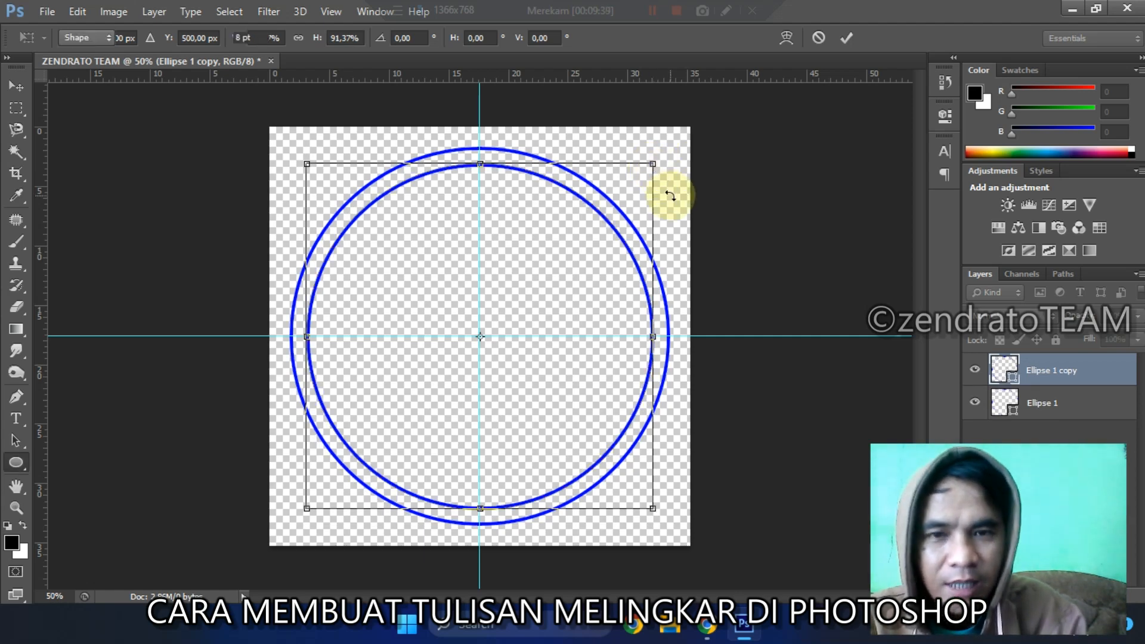
key("Return")
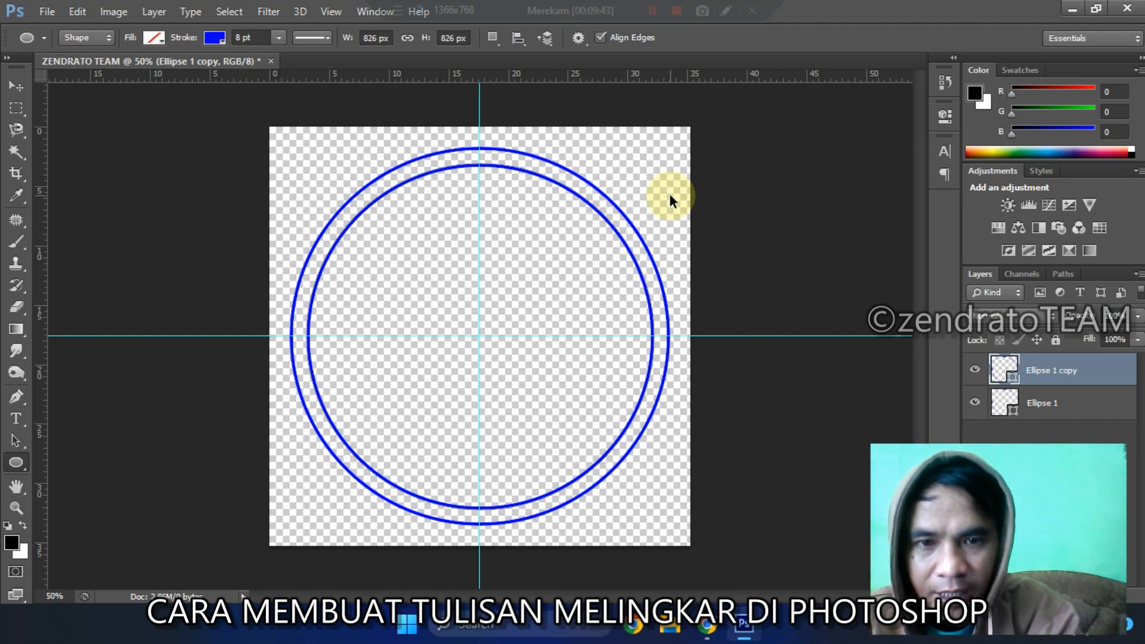
key("ctrl+t")
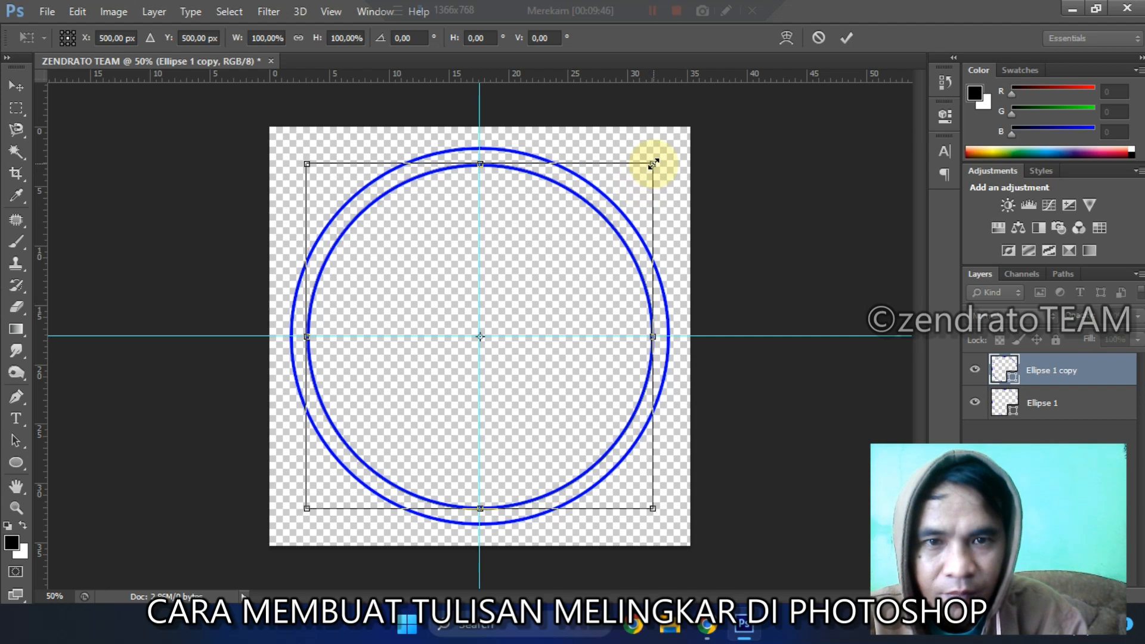
left_click_drag(653, 164, 662, 160)
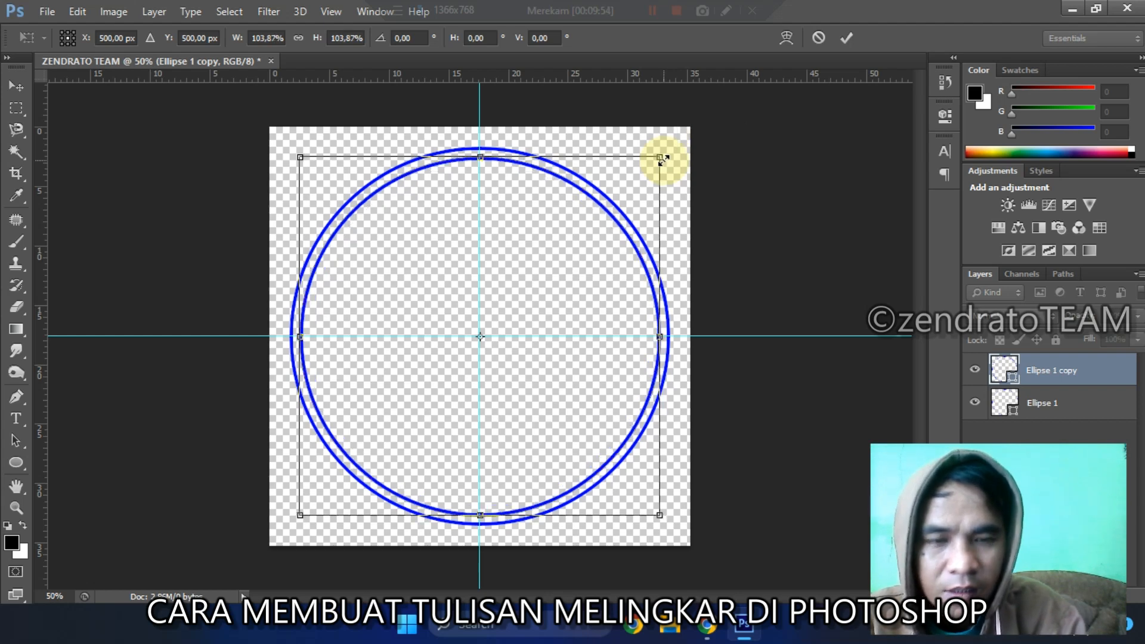
key("Return")
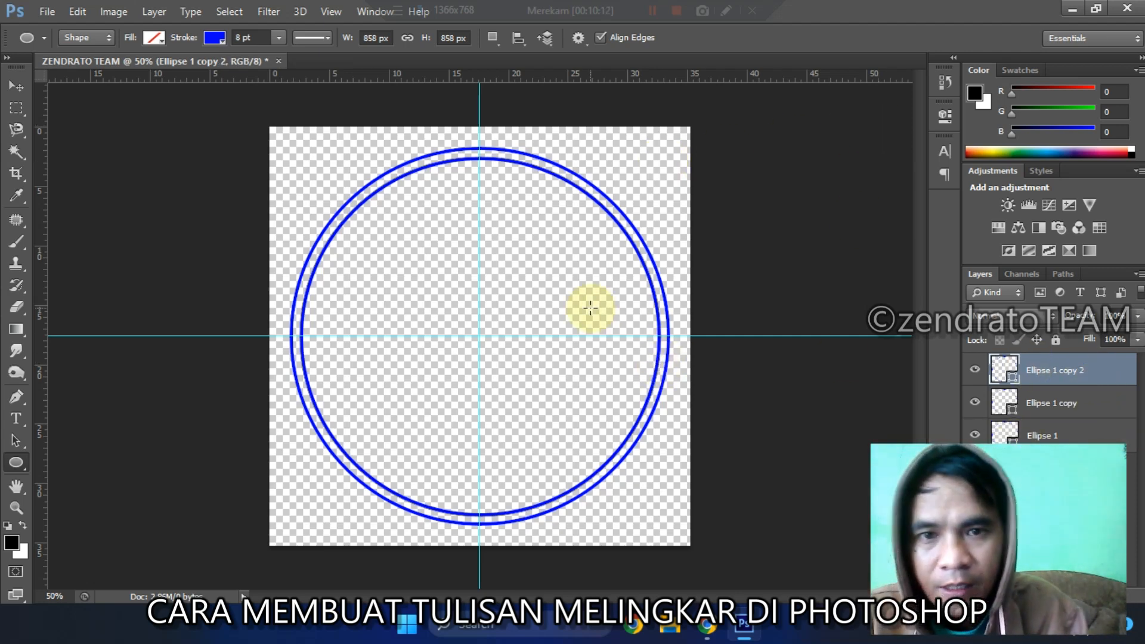
Step: Duplicate the 858 px circle and scale the copy down proportionally about its centre to about 662 px in diameter
key("ctrl+t")
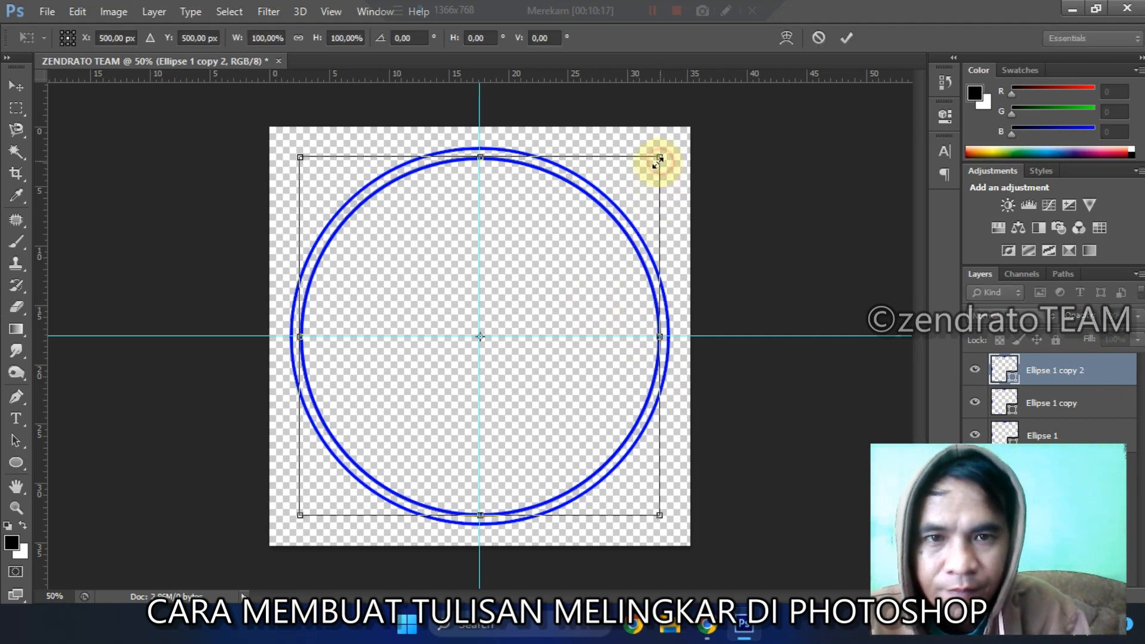
left_click_drag(658, 161, 620, 203)
key("Return")
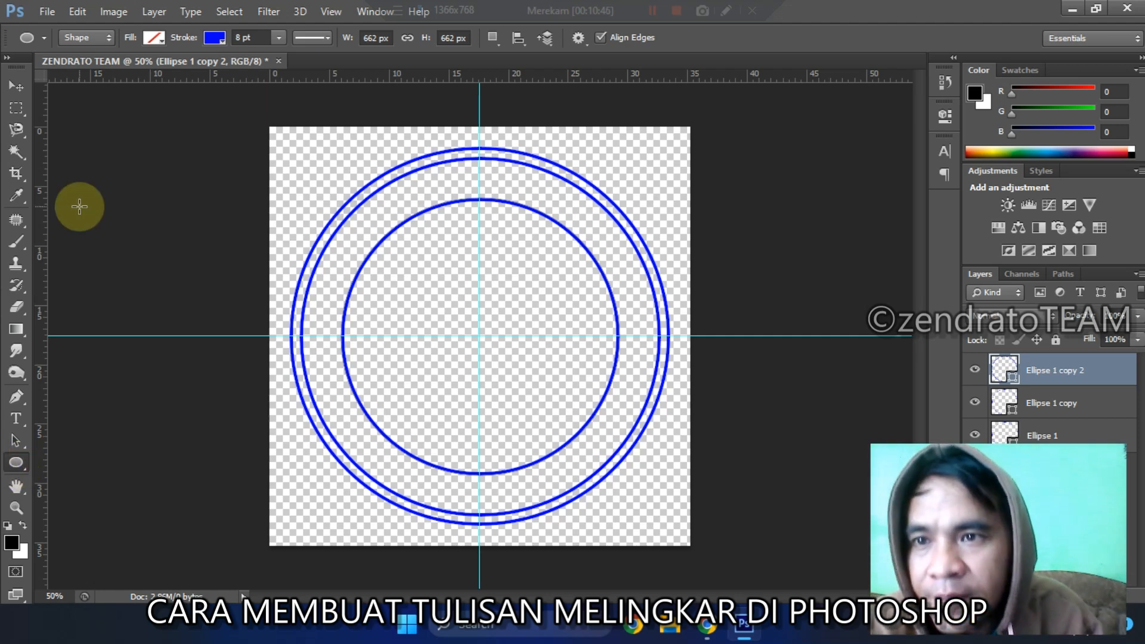
Step: Add a new layer and draw a circular path centred on the guides along the innermost circle, using the Ellipse tool in Path mode
left_click(94, 40)
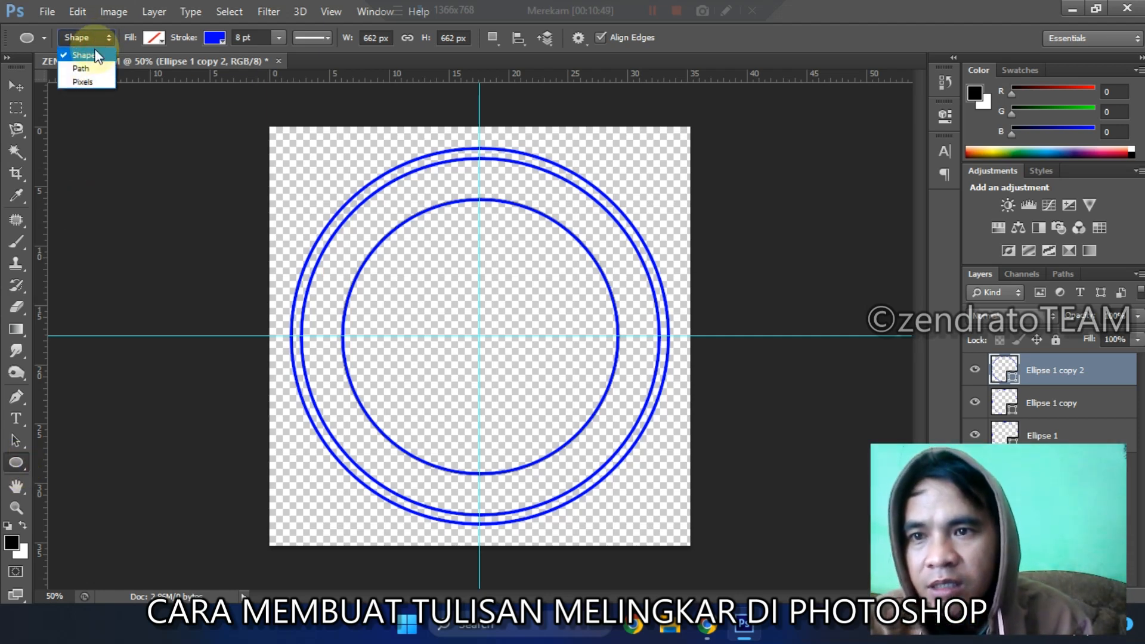
left_click(94, 68)
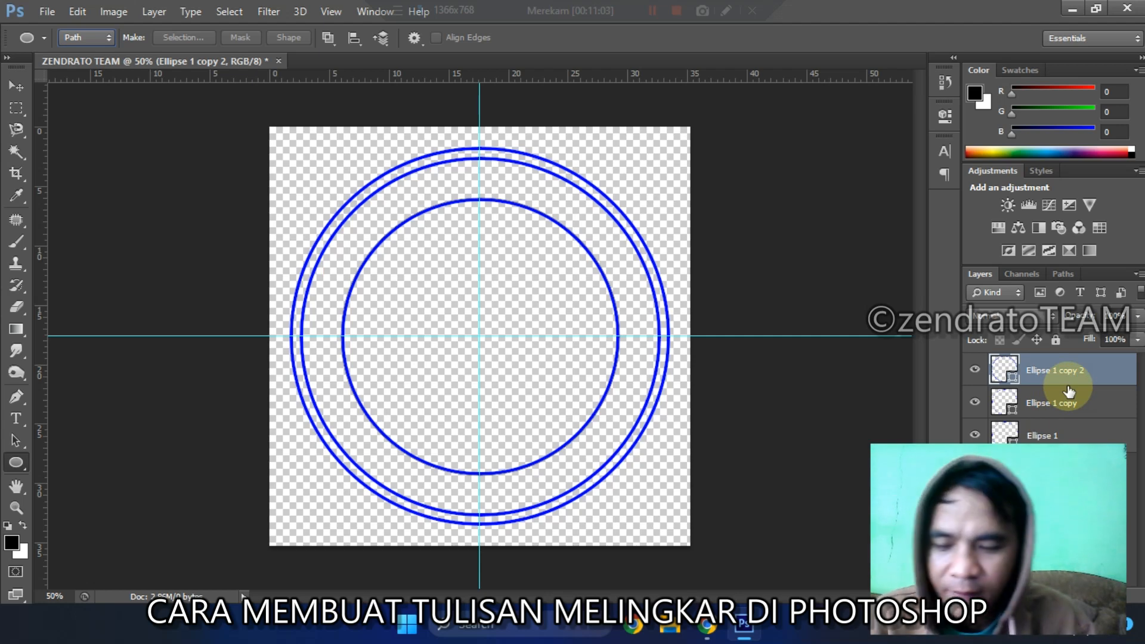
key("ctrl+shift+n")
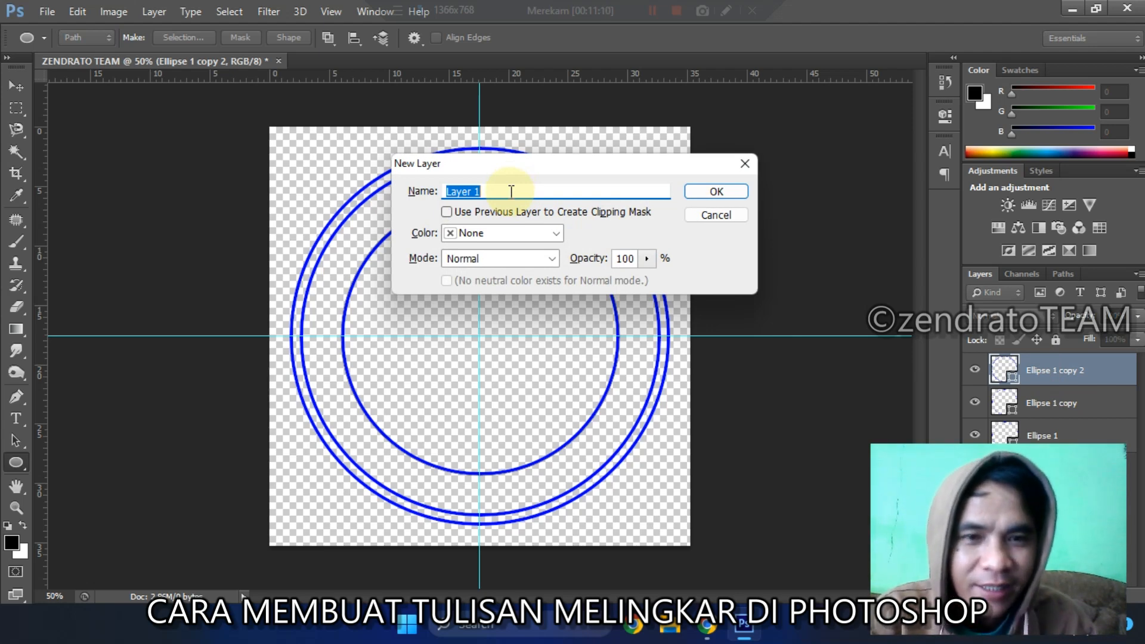
left_click(717, 191)
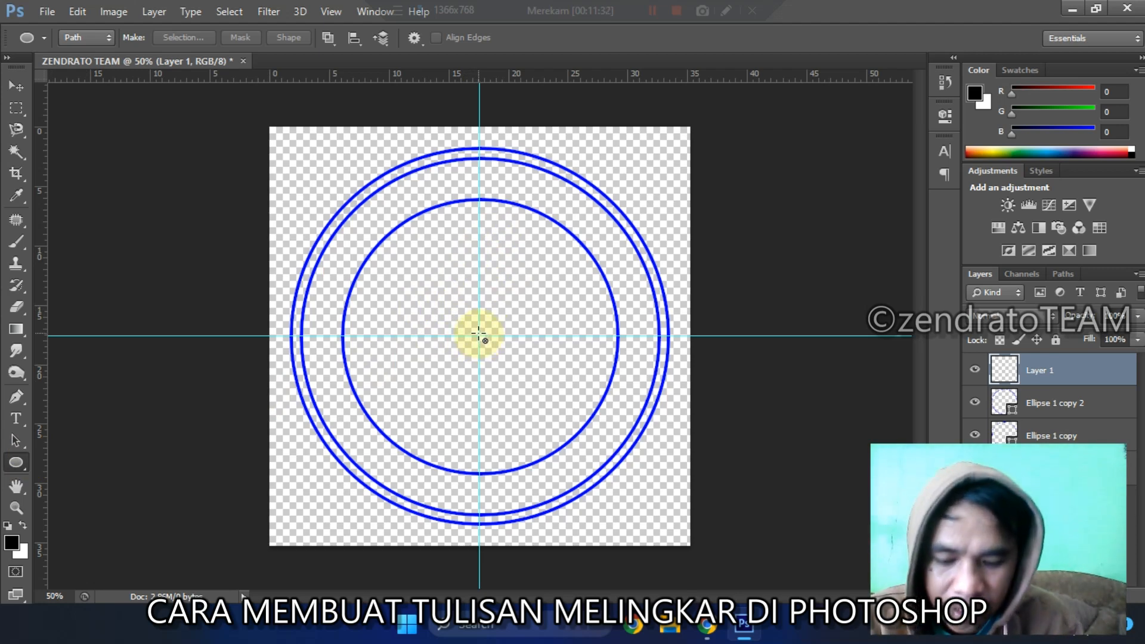
left_click_drag(479, 335, 659, 472)
key("shift+alt")
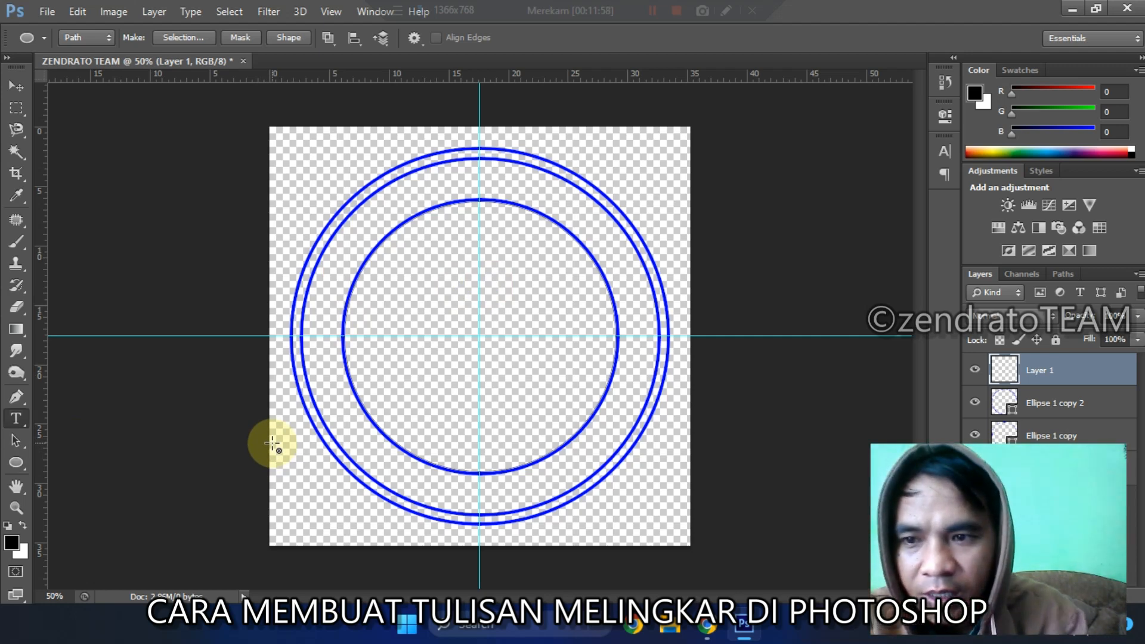
key("t")
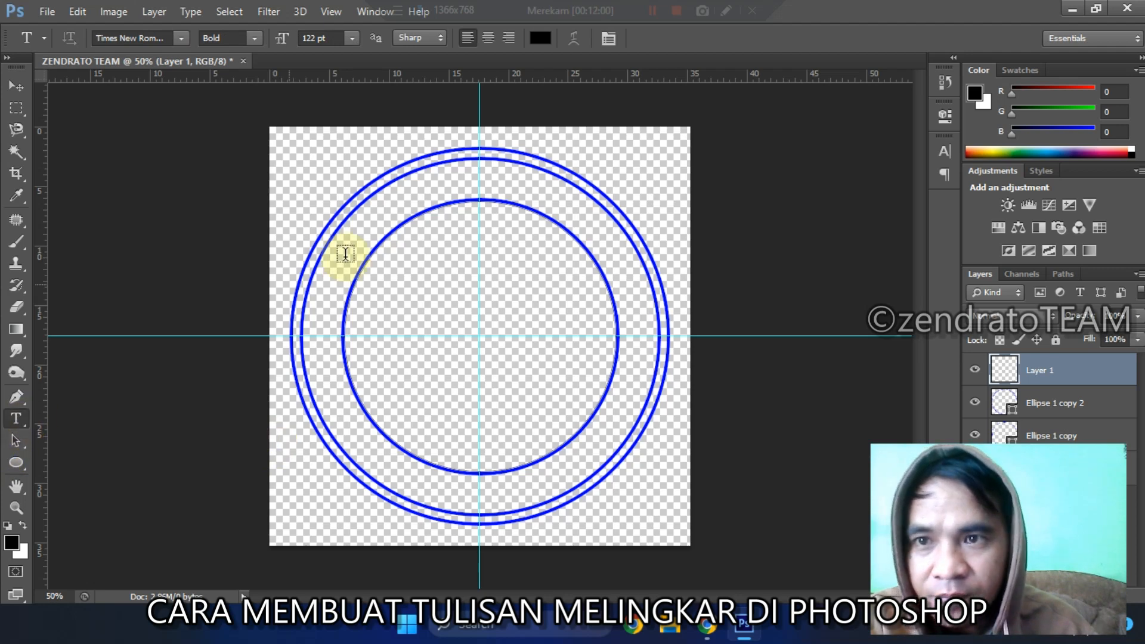
key("z")
left_click(456, 200)
left_click(456, 202)
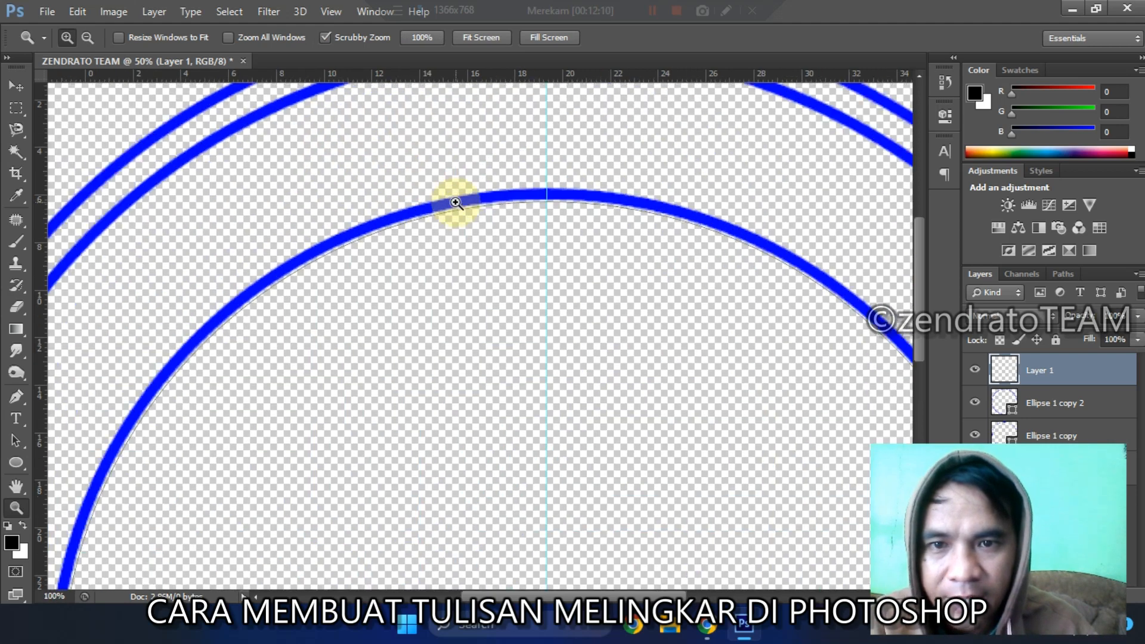
left_click(455, 202)
key("t")
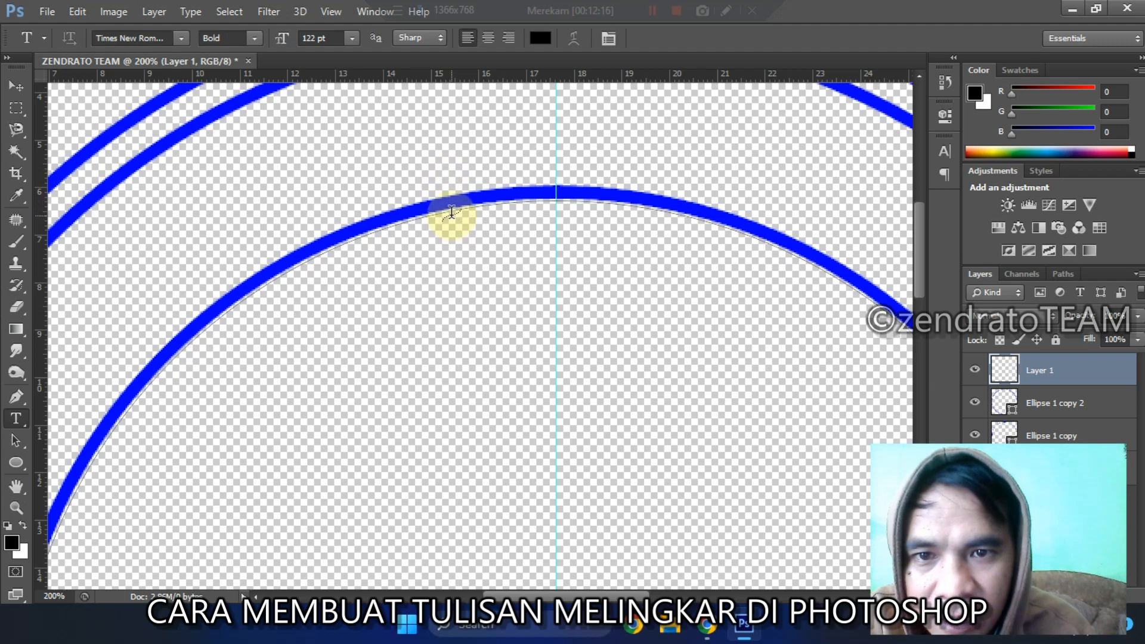
left_click(451, 210)
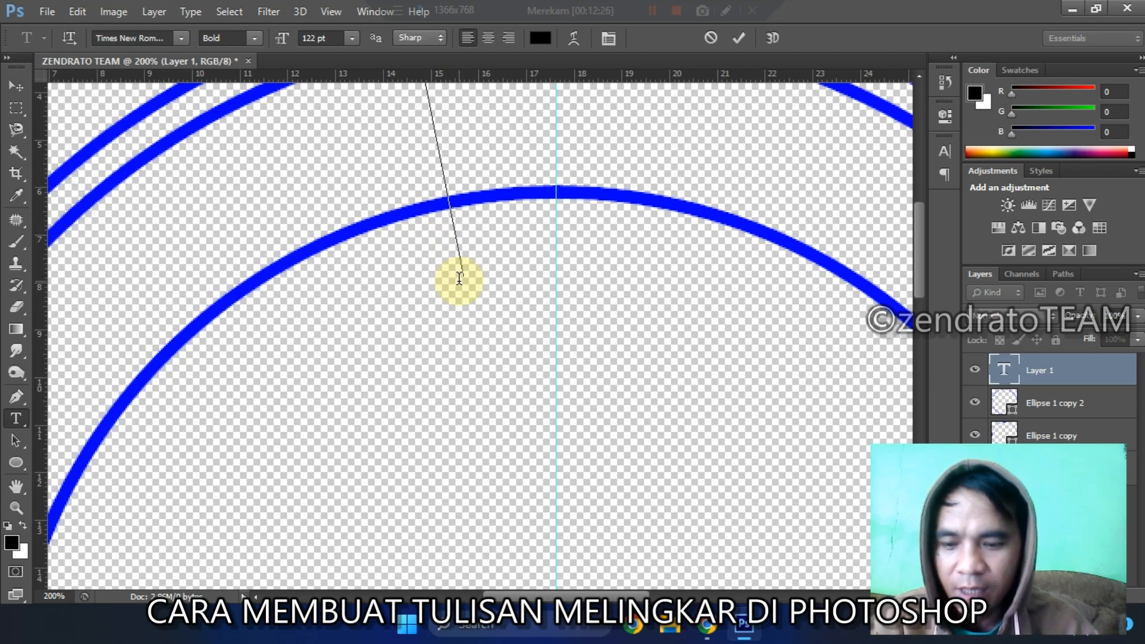
type("Z")
key("BackSpace")
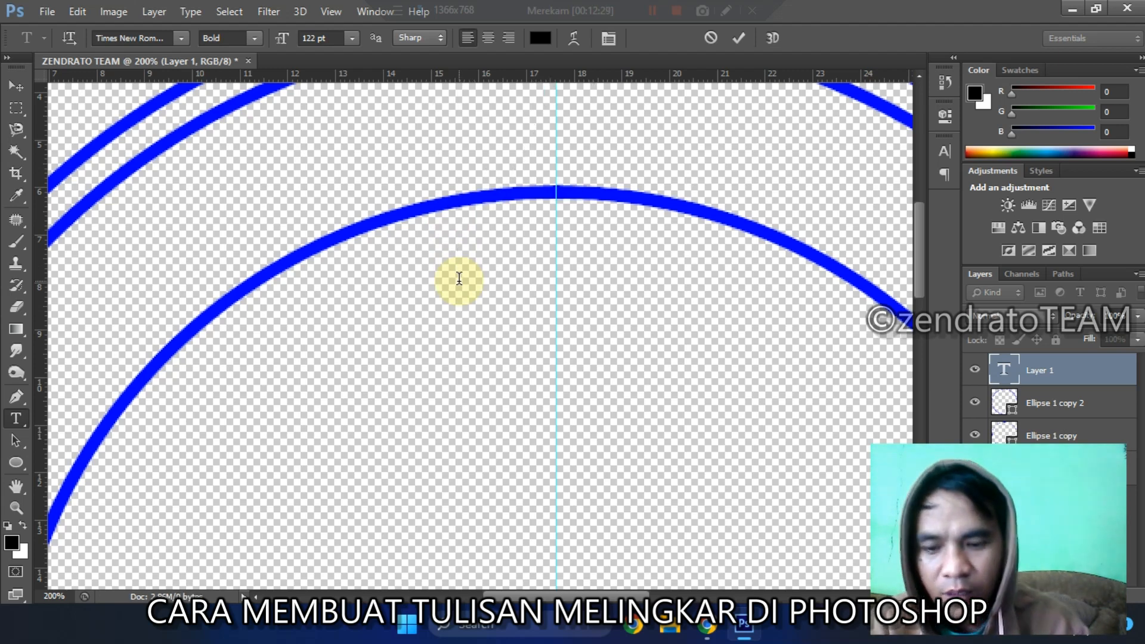
key("Escape")
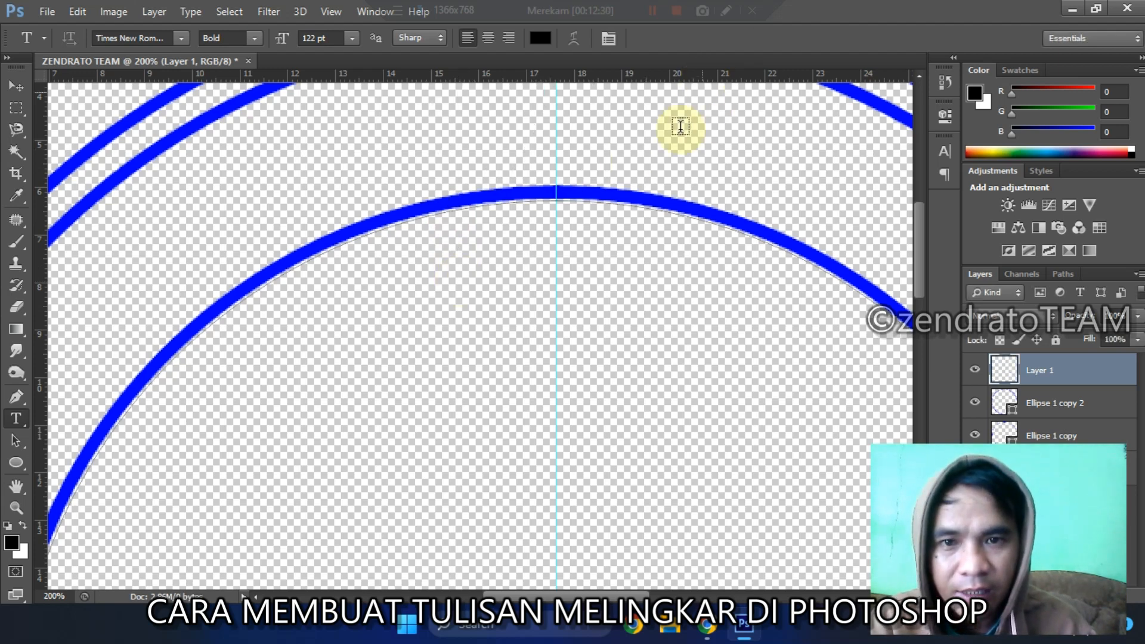
key("ctrl+0")
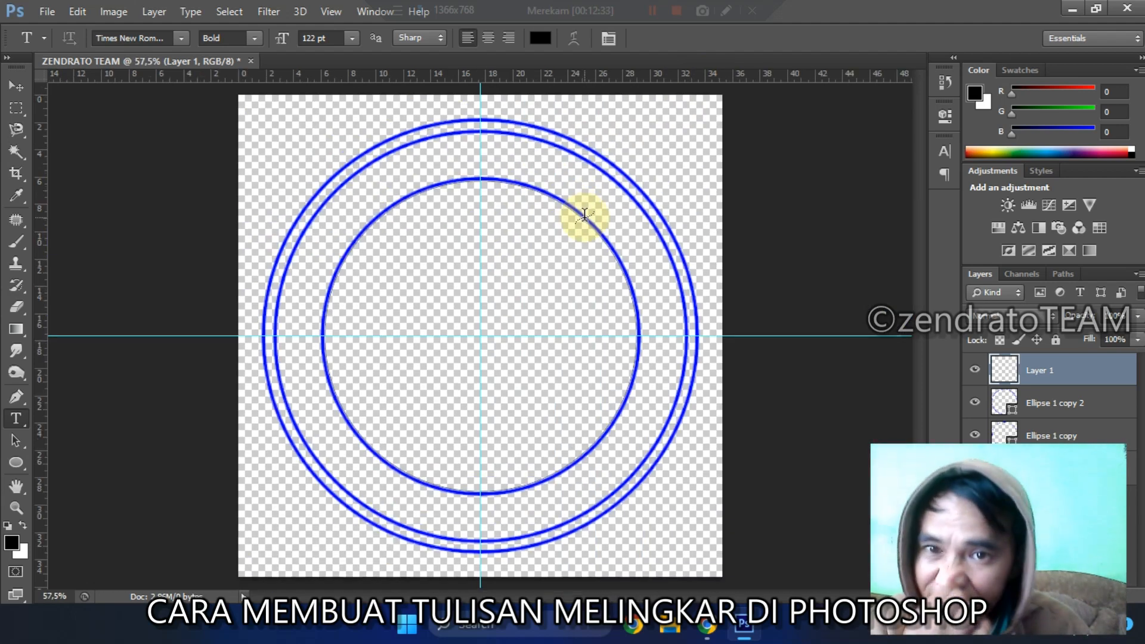
Step: Start type on the circular path just before the top of the innermost circle and enter "NASI PADANG"
left_click(443, 183)
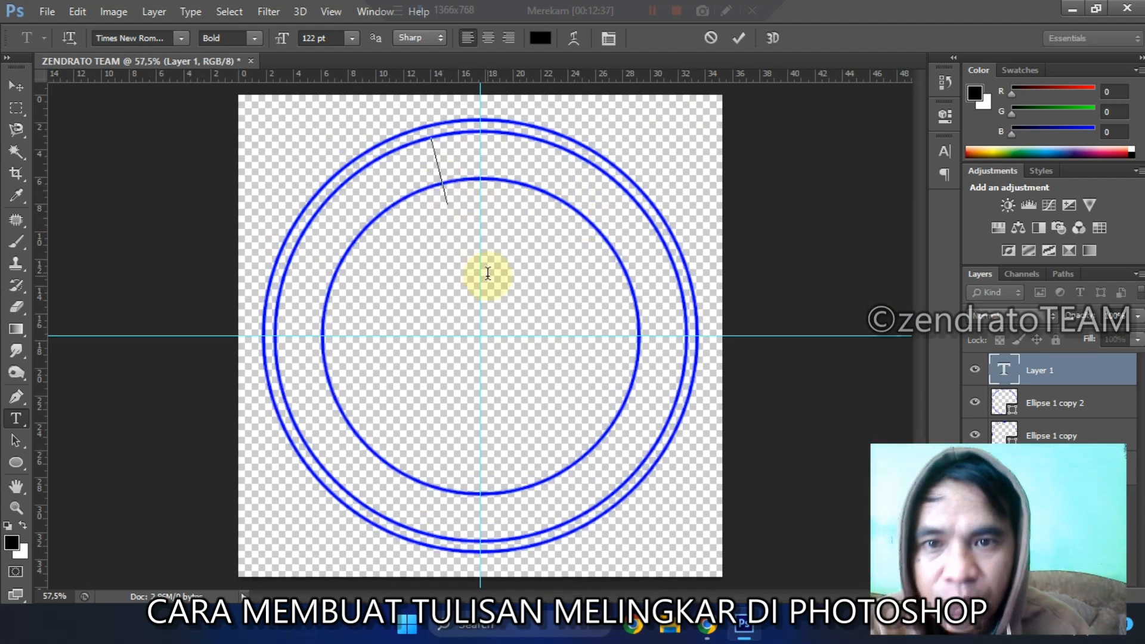
type("ZEND")
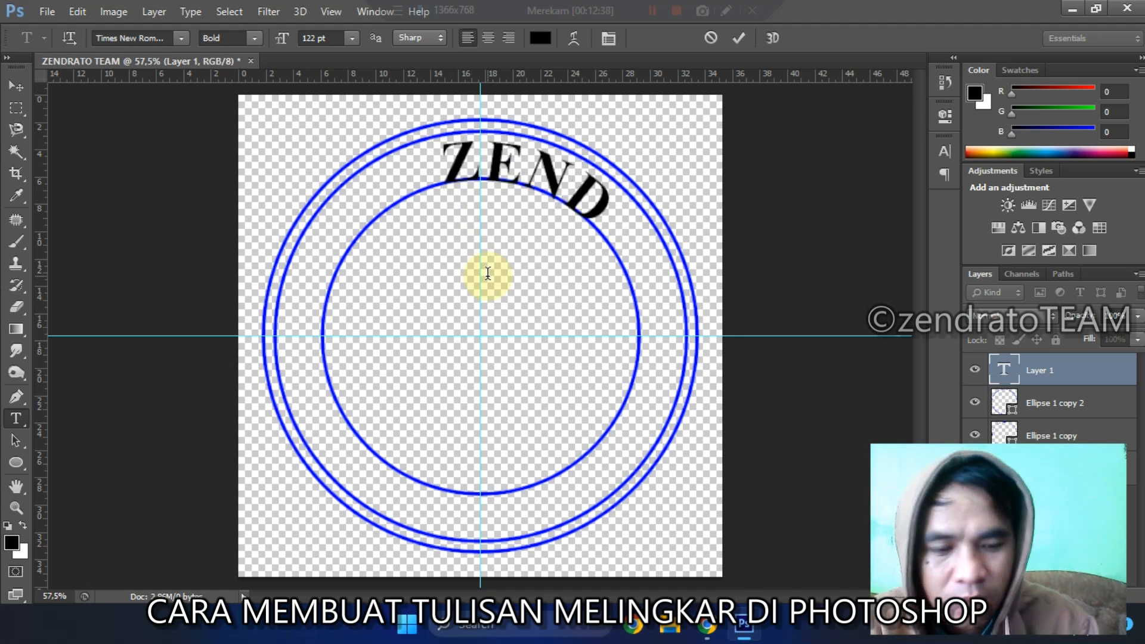
key("BackSpace")
key("BackSpace")
key("BackSpace")
key("BackSpace")
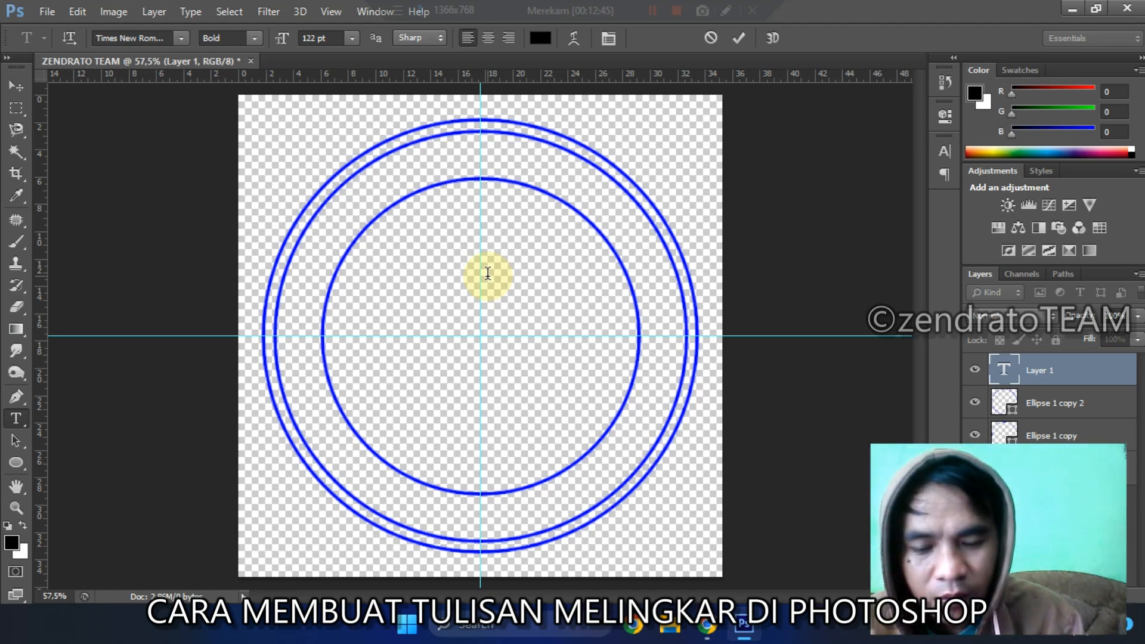
type("NASI PADANG")
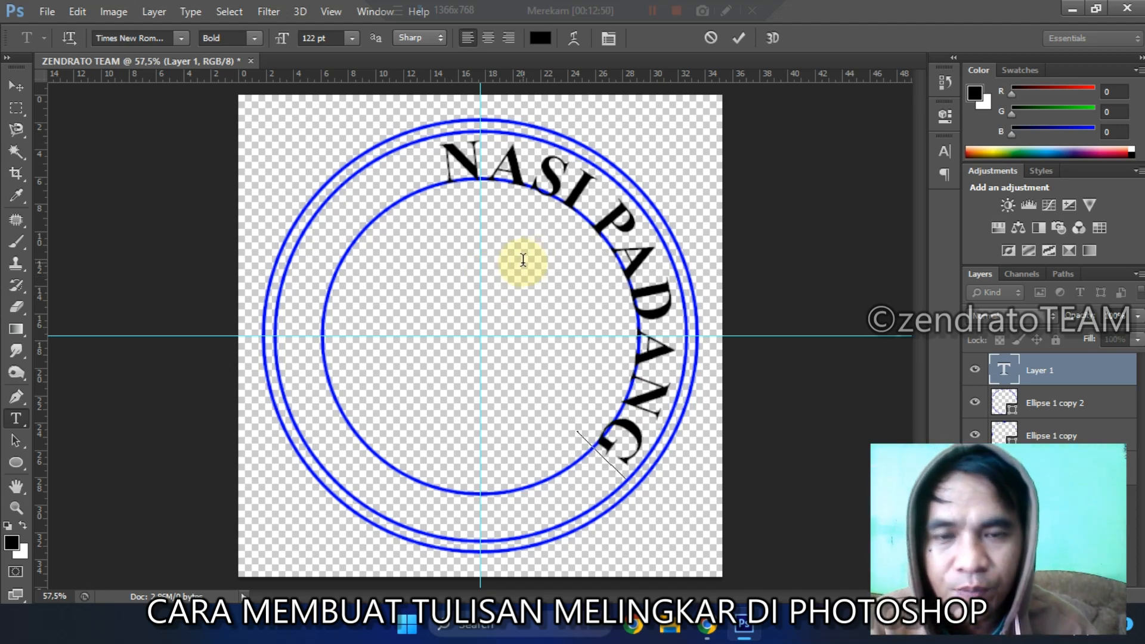
Step: Select all of the NASI PADANG path text and reduce its font size to 101 pt
key("ctrl+a")
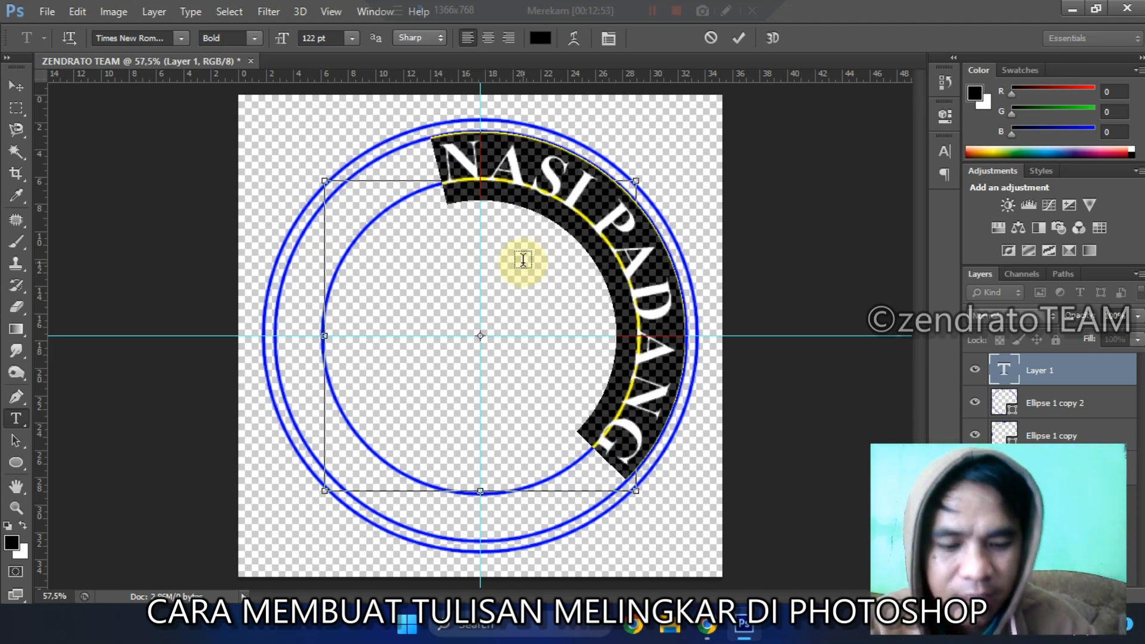
key("ctrl+shift+comma")
key("ctrl+shift+comma")
key("ctrl+shift+comma")
key("ctrl+shift+comma")
key("ctrl+shift+comma")
key("ctrl+shift+comma")
key("ctrl+shift+comma")
key("ctrl+shift+comma")
key("ctrl+shift+comma")
key("ctrl+shift+comma")
key("ctrl+shift+comma")
key("ctrl+shift+comma")
key("ctrl+shift+comma")
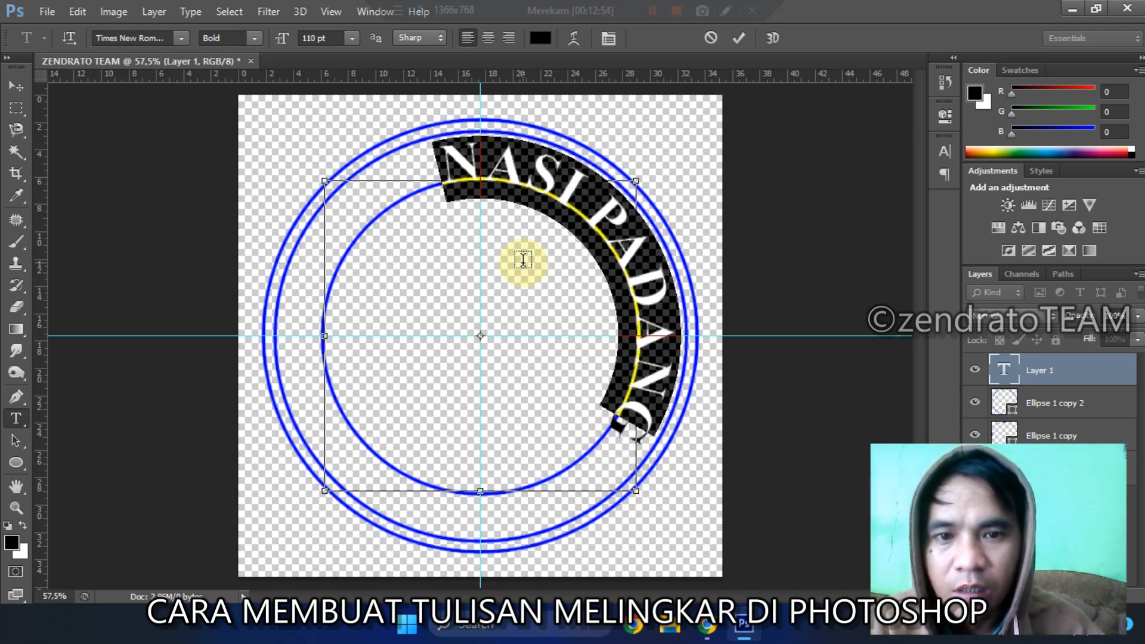
key("ctrl+shift+comma")
key("ctrl+shift+comma")
key("ctrl+shift+comma")
key("ctrl+shift+comma")
key("ctrl+shift+comma")
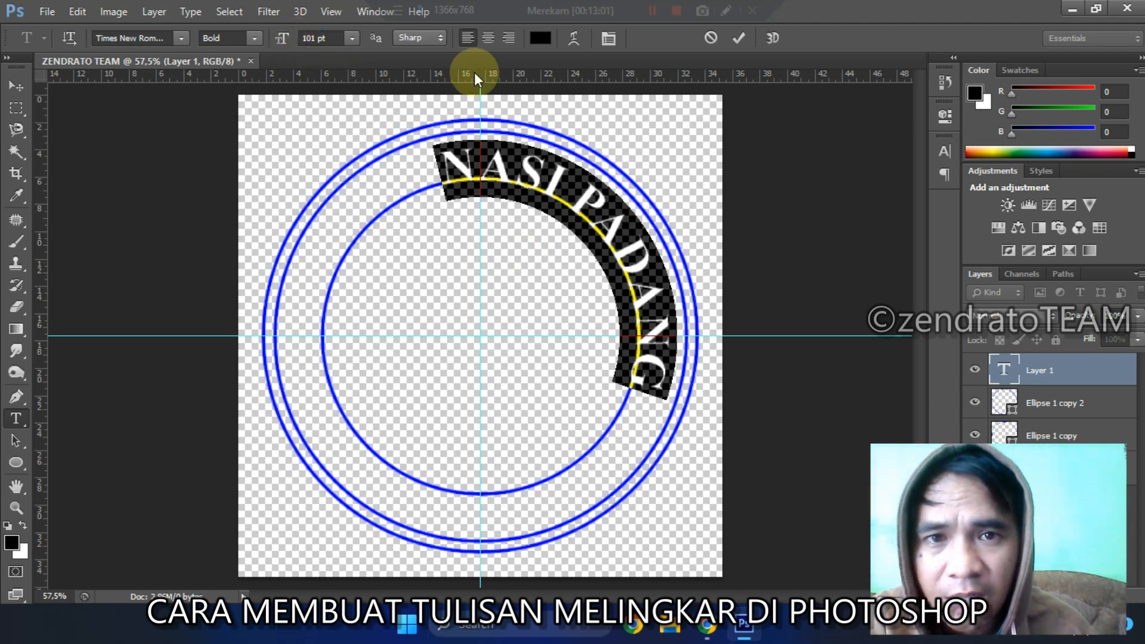
Step: Set the selected path text's font size to 80 pt and commit the text
left_click(609, 38)
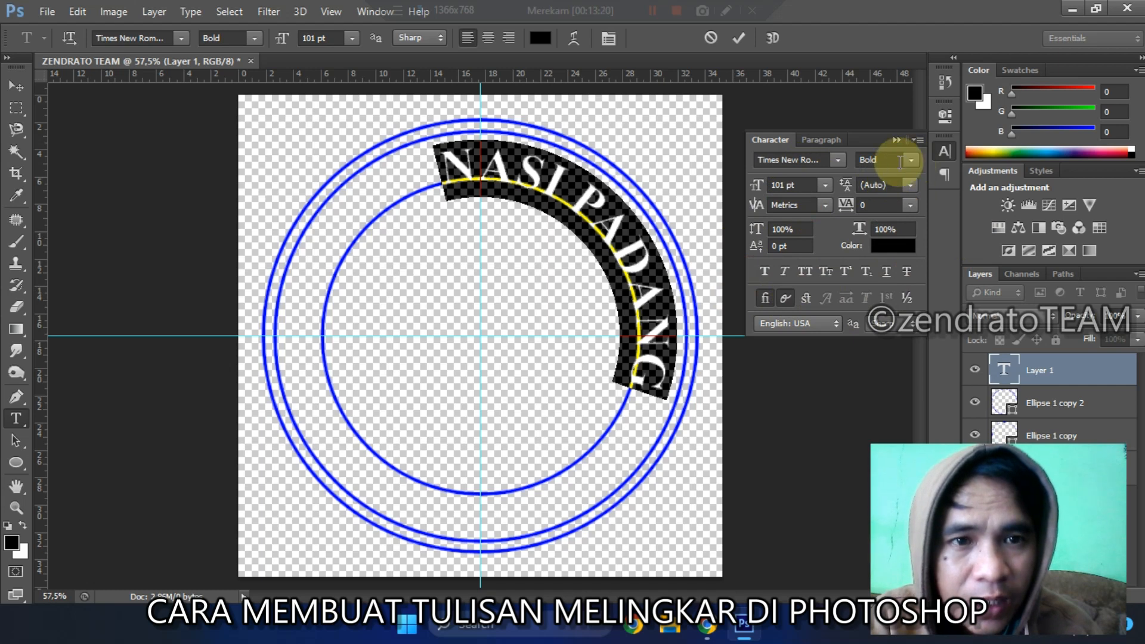
left_click(786, 186)
type("80")
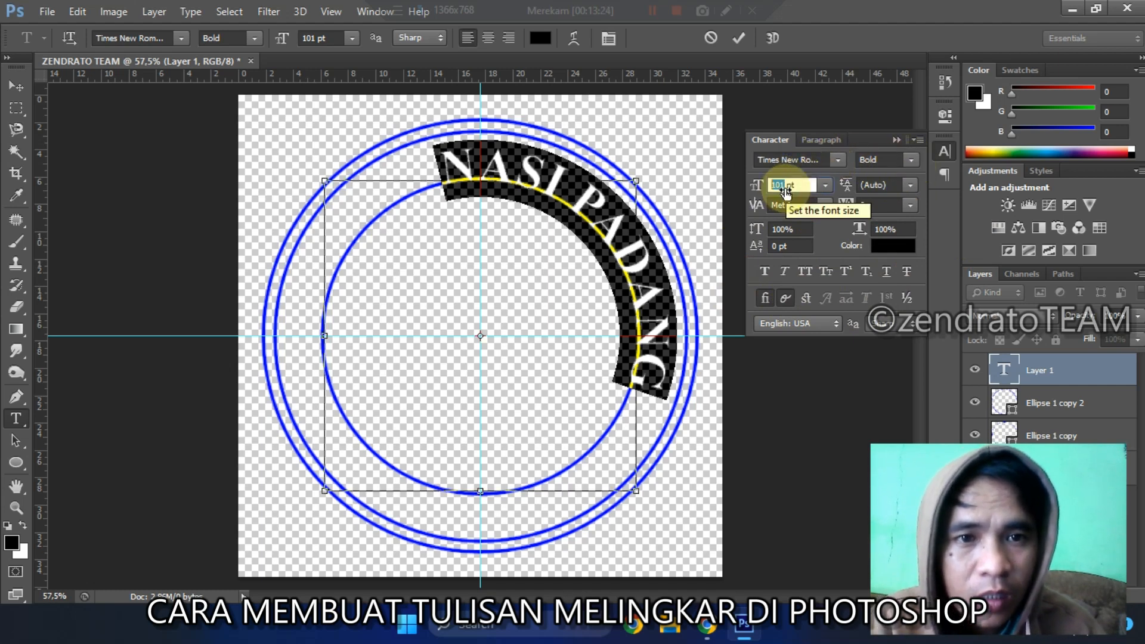
key("Return")
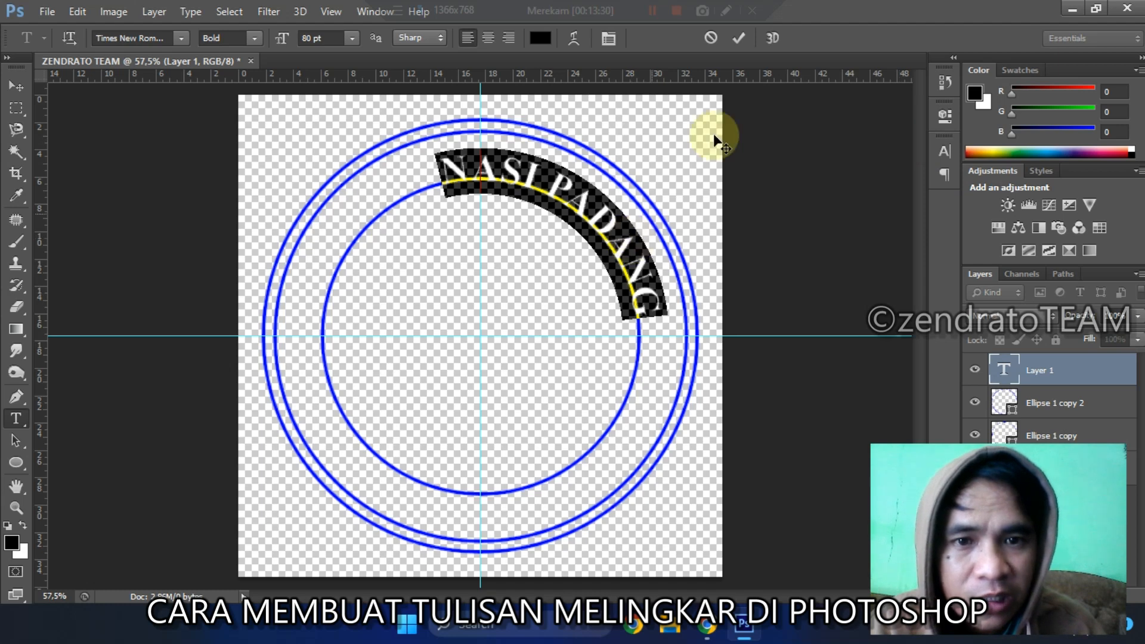
left_click(741, 42)
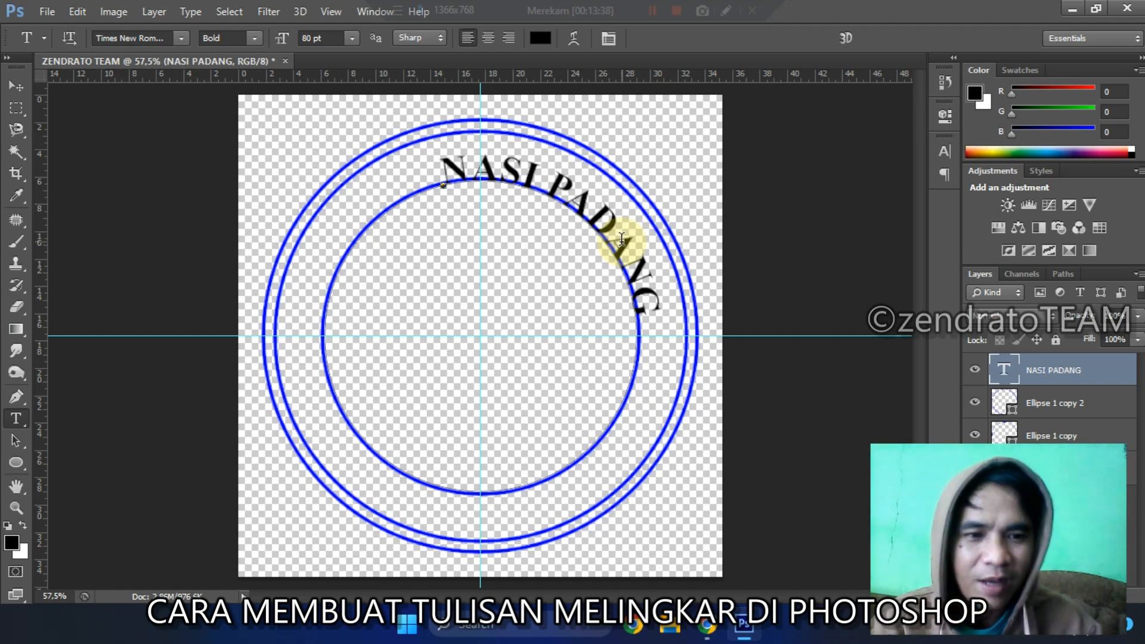
Step: Rotate the NASI PADANG text counter-clockwise around the circle until the vertical guide passes between the D and second A of PADANG
key("ctrl+t")
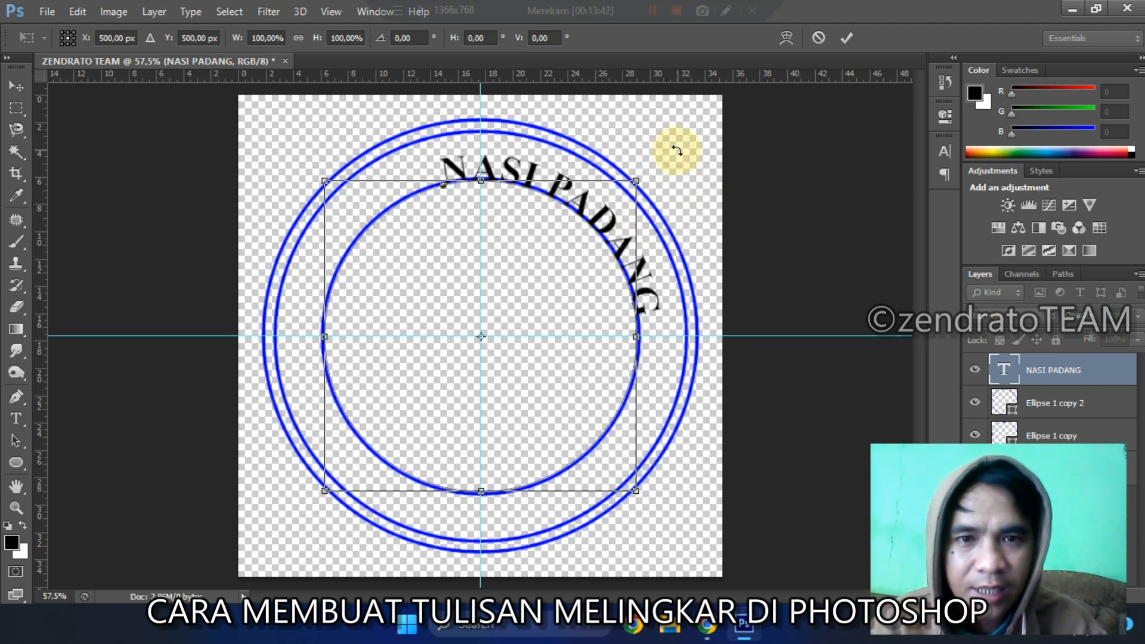
left_click_drag(677, 150, 652, 139)
key("Return")
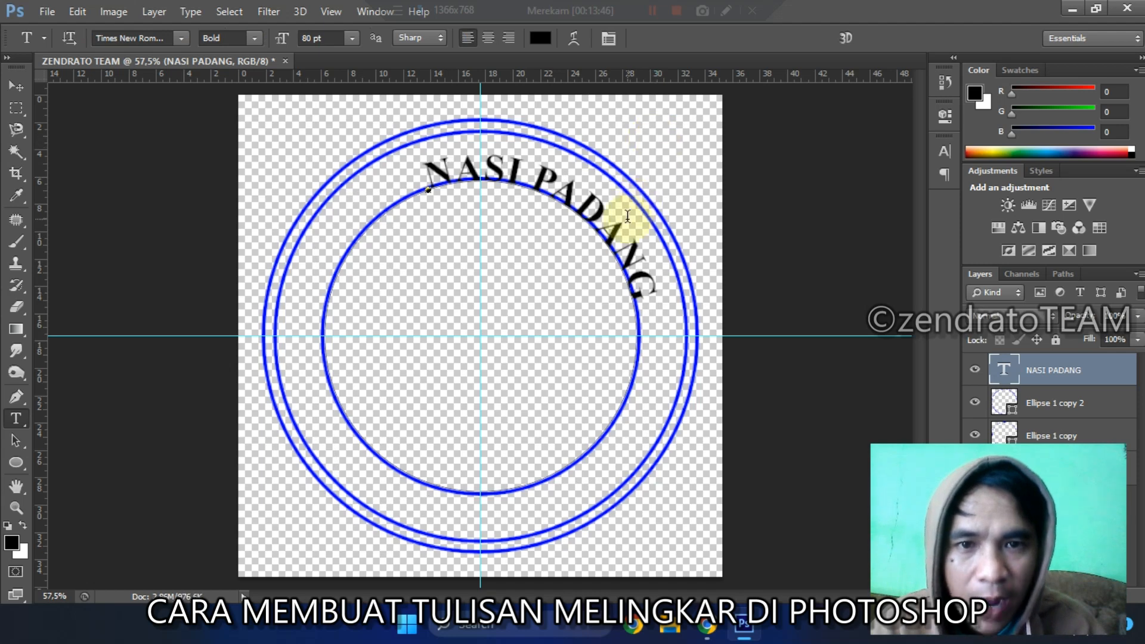
key("ctrl+t")
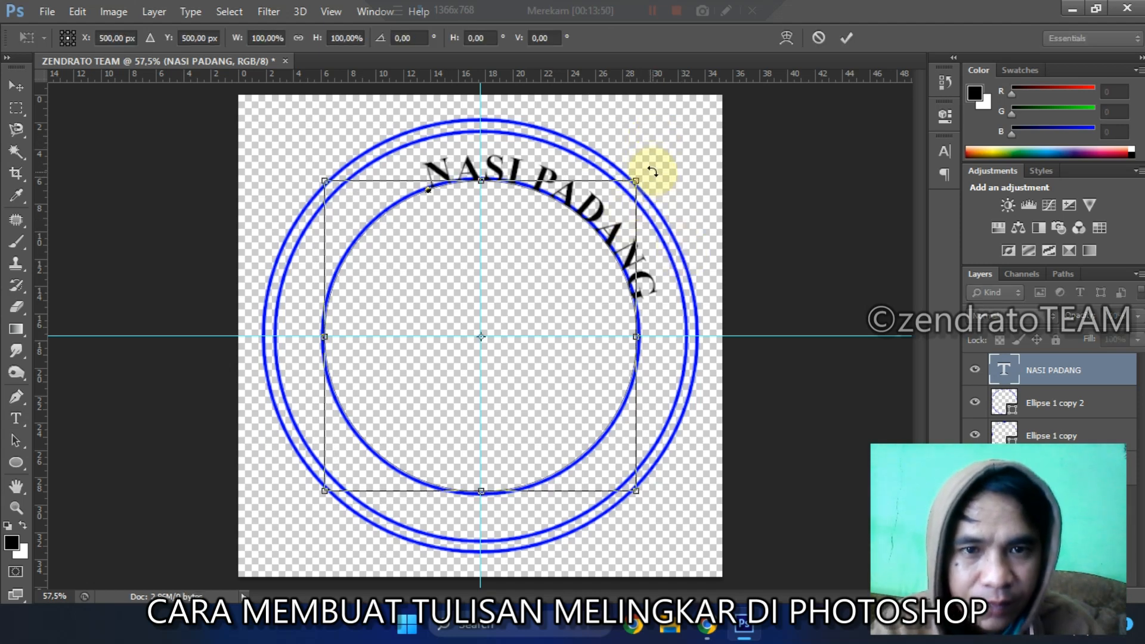
left_click_drag(652, 169, 480, 116)
key("Return")
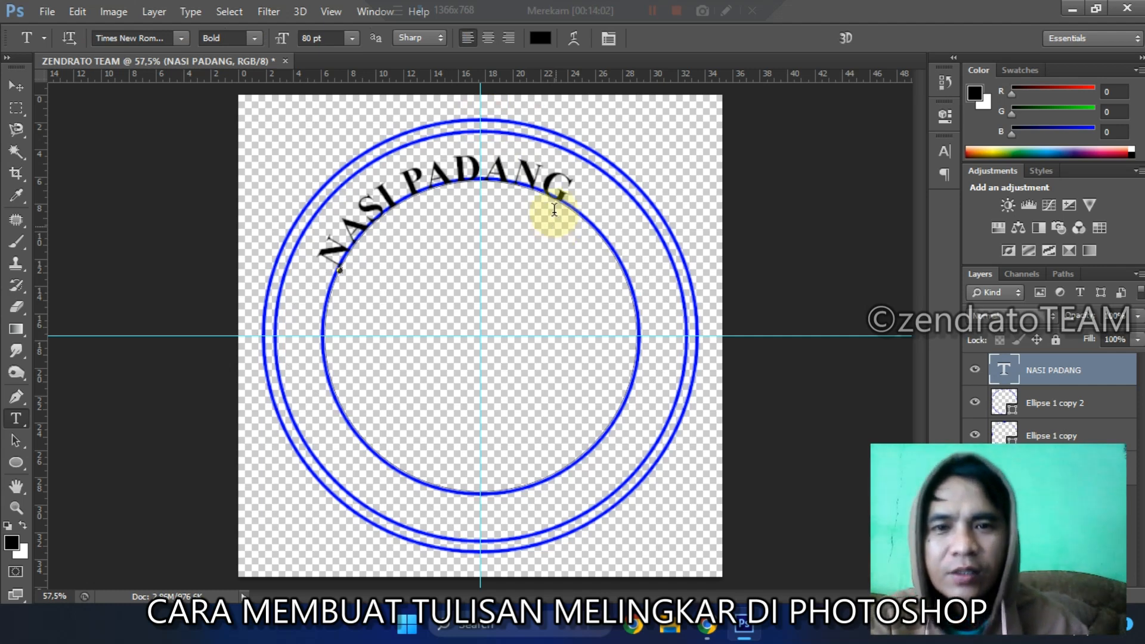
Step: Append " GITU LOH" to the end of the circular text and commit the edit
left_click(548, 187)
type("GITU")
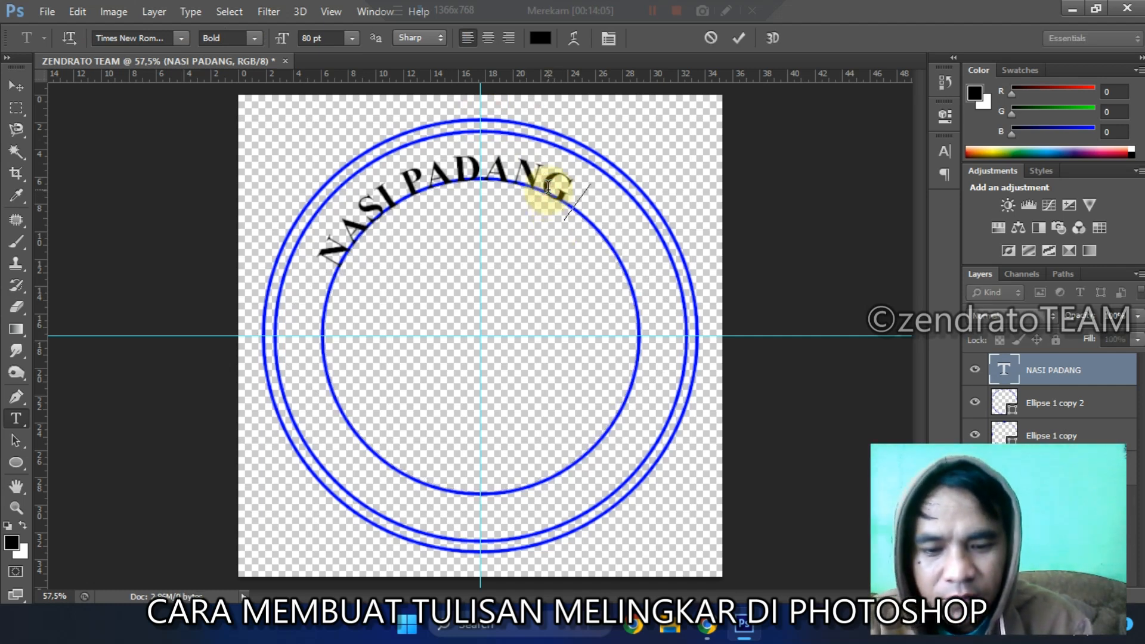
type(" LOH")
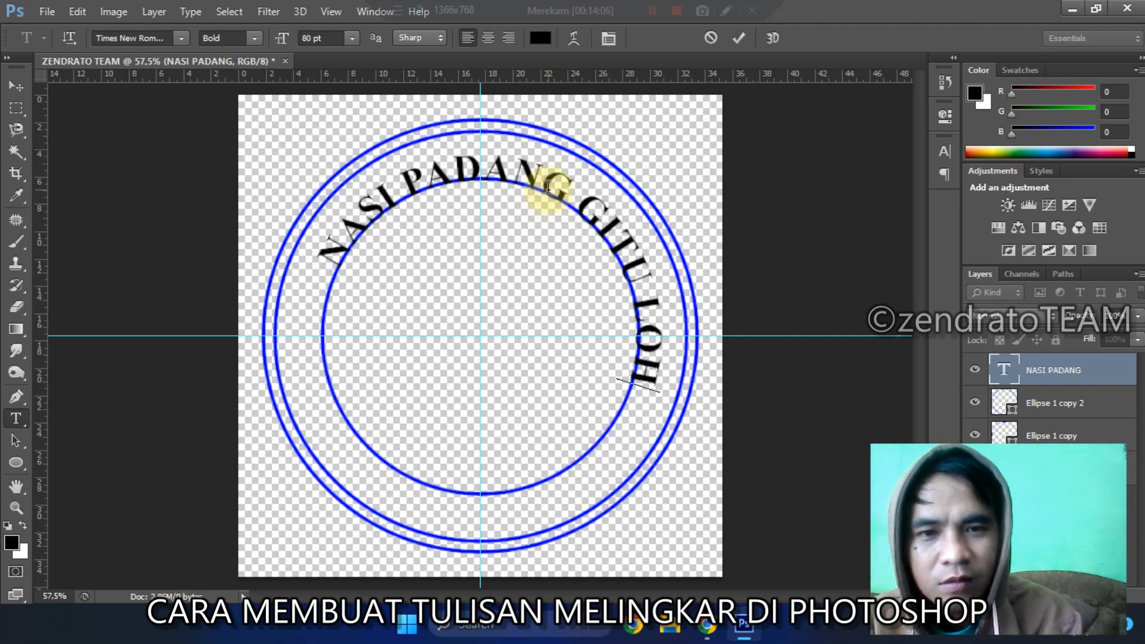
left_click(742, 39)
Step: Rotate the NASI PADANG GITU LOH text around its centre so it arches evenly over the vertical guide
key("ctrl+t")
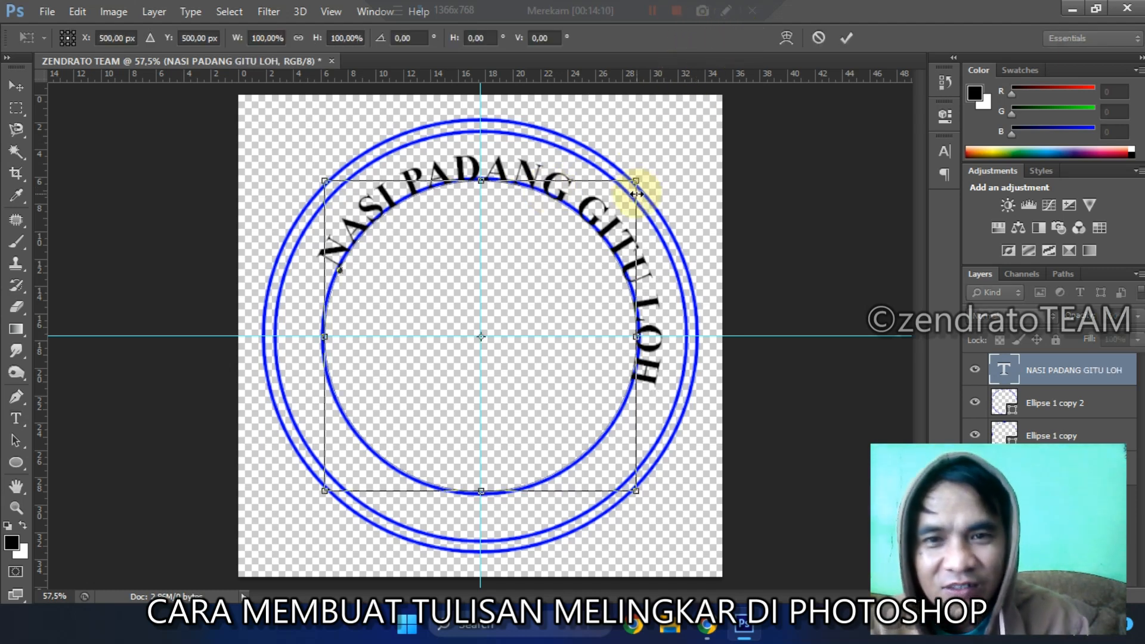
left_click_drag(660, 176, 581, 115)
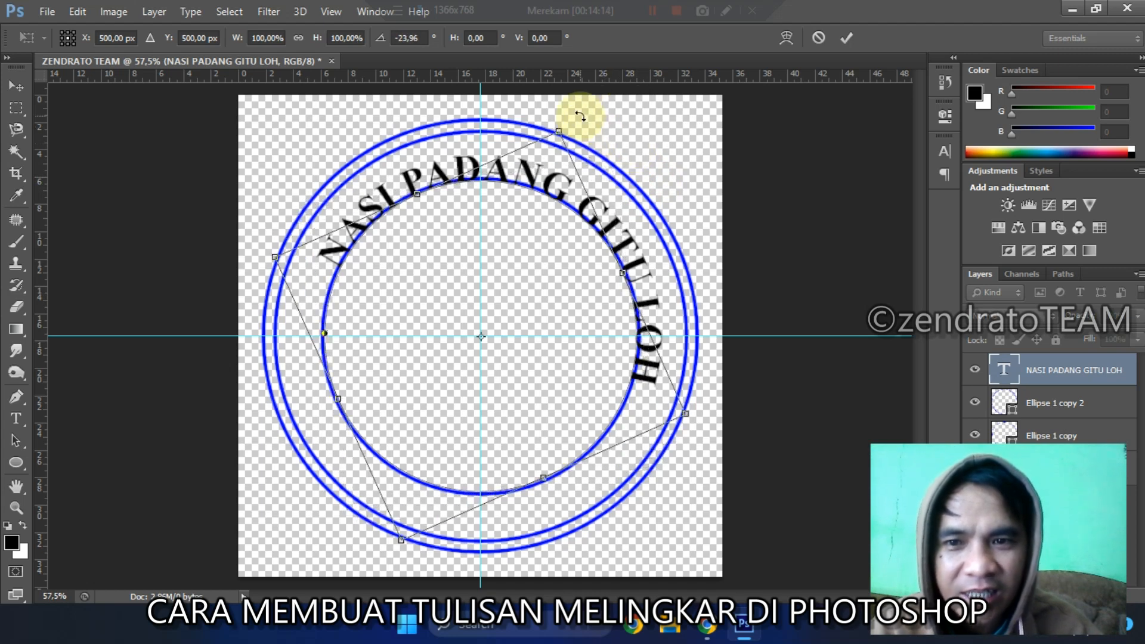
key("Return")
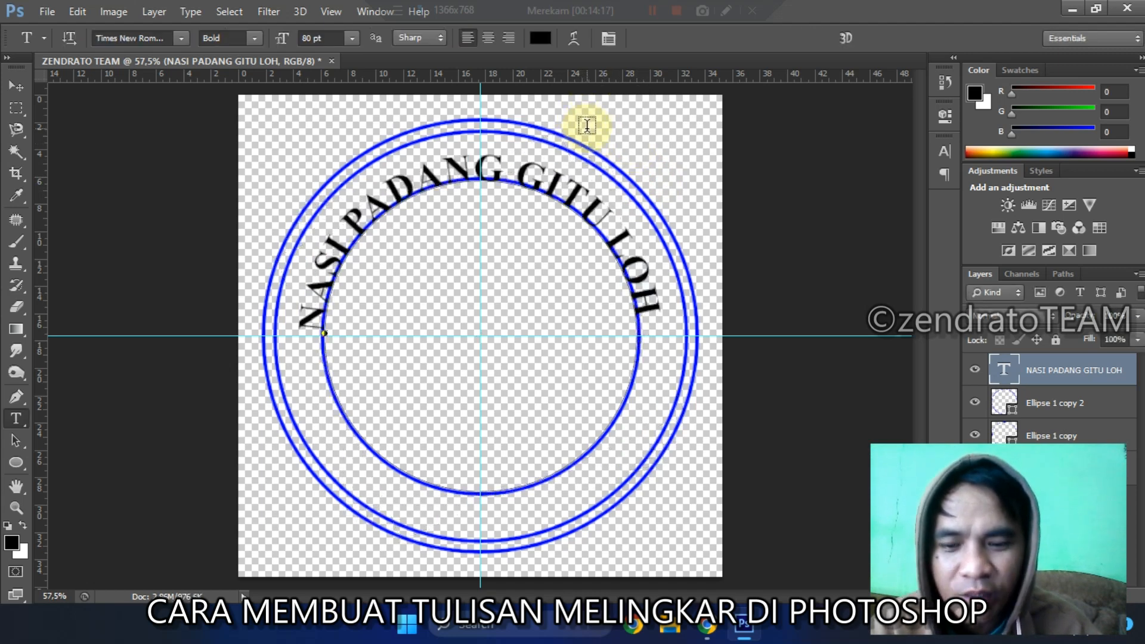
key("ctrl+t")
mouse_move(622, 146)
left_mouse_down()
mouse_move(638, 148)
mouse_move(634, 159)
left_mouse_up()
key("Return")
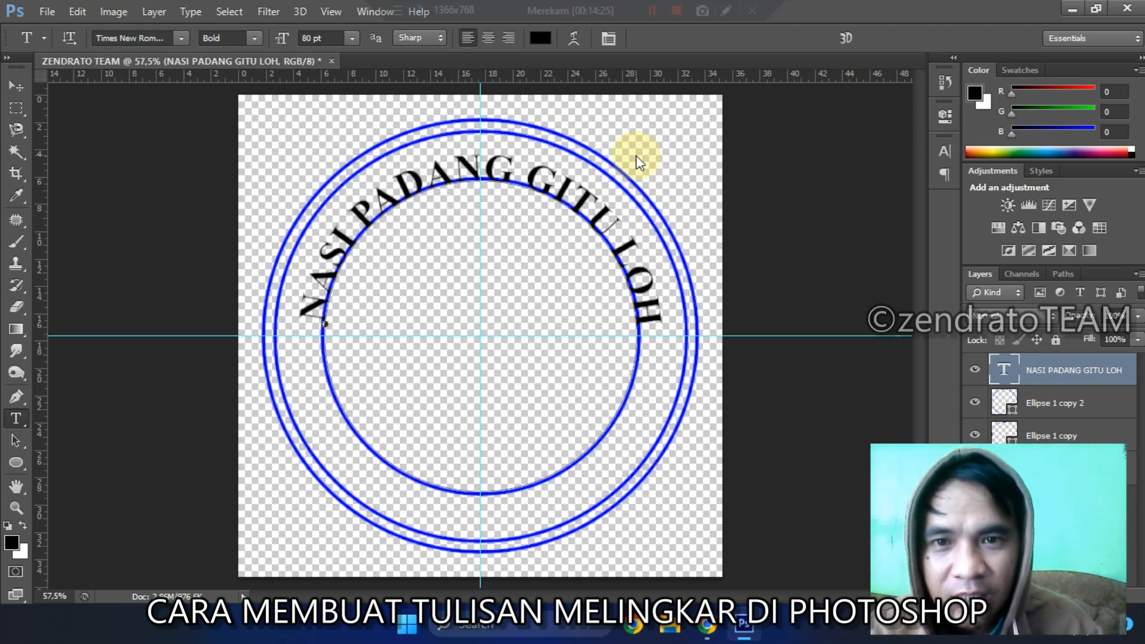
Step: Nudge the circular text layer up about 12 px, away from the innermost circle's top edge
key("v")
key("Up")
key("Up")
key("Up")
key("Up")
key("Up")
key("Up")
key("Up")
key("Up")
key("Up")
key("Up")
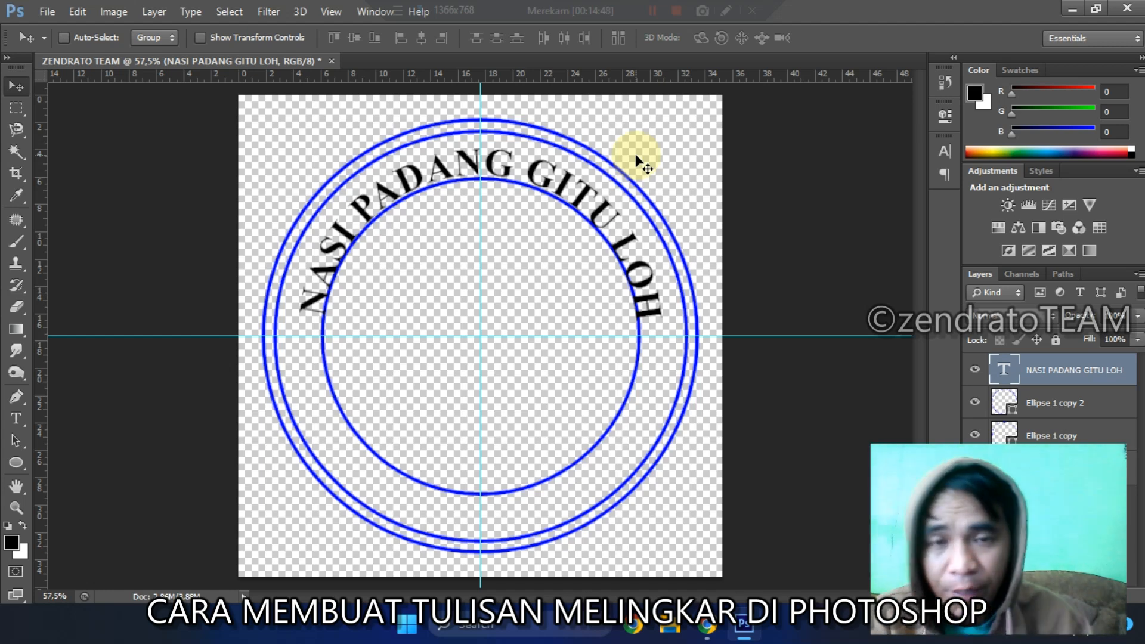
Step: Select the entire circular text, increase its font size to 90 pt, and commit the edit
key("t")
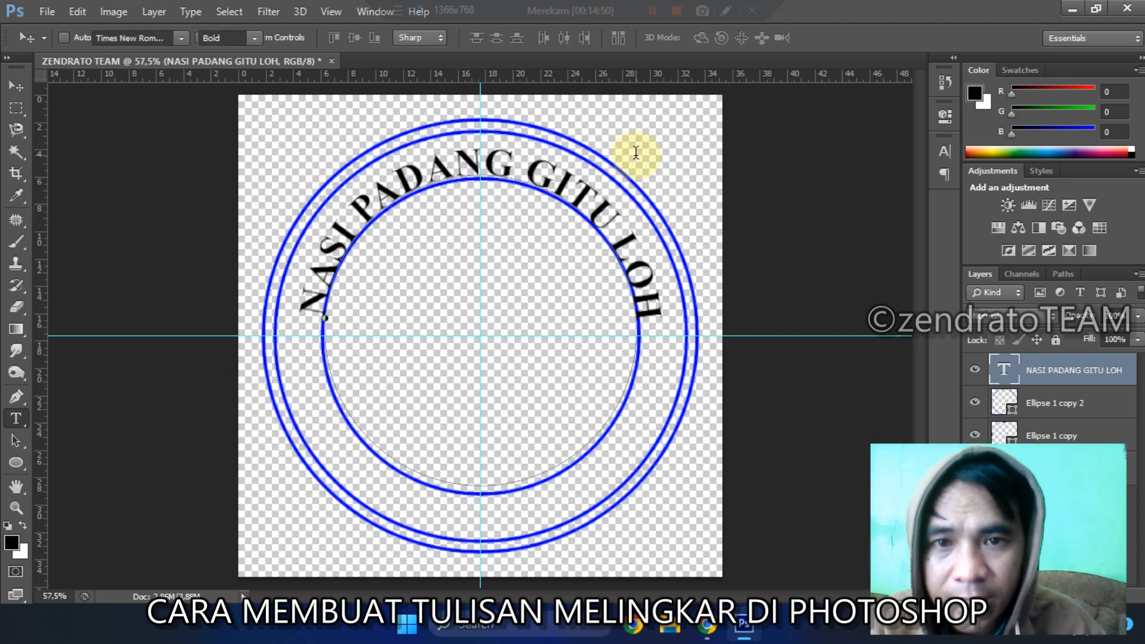
left_click(530, 163)
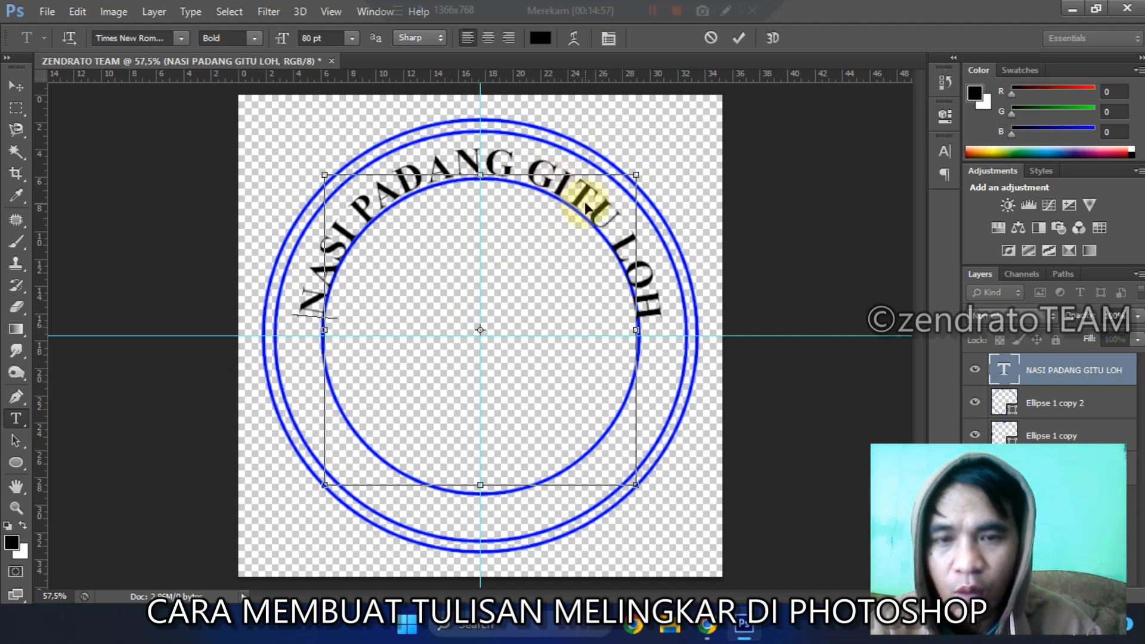
key("ctrl+a")
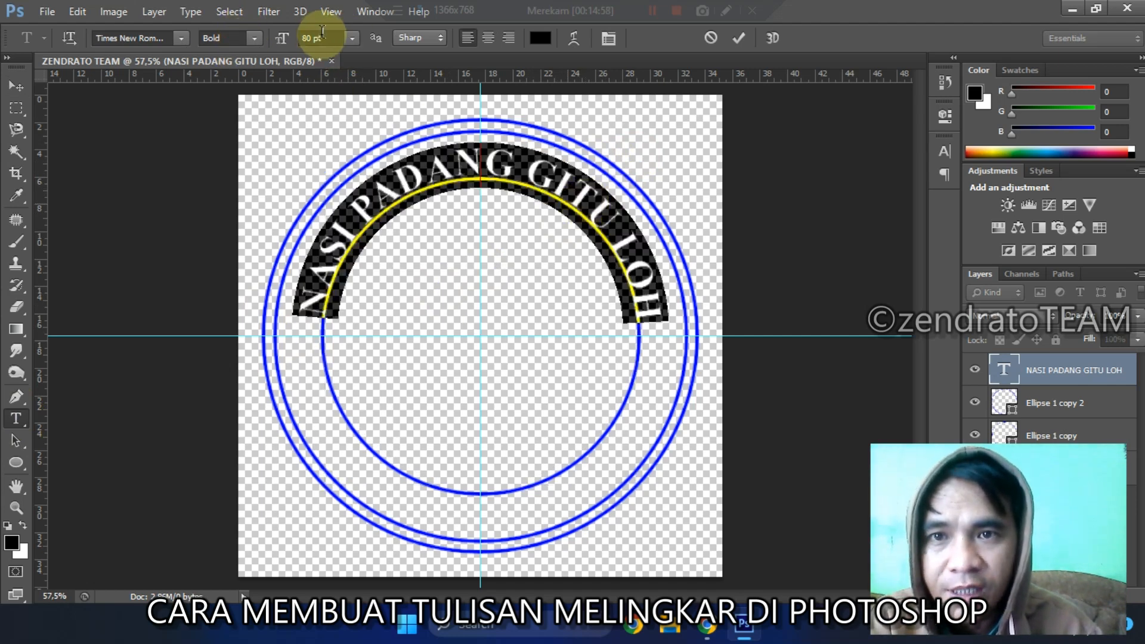
left_click(609, 39)
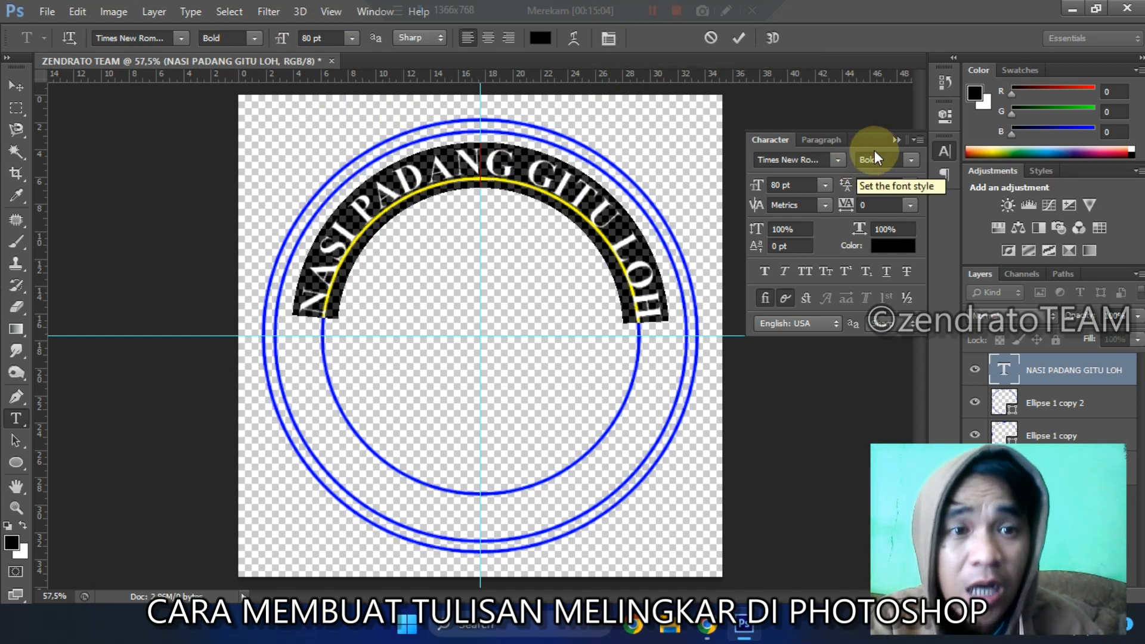
left_click(896, 140)
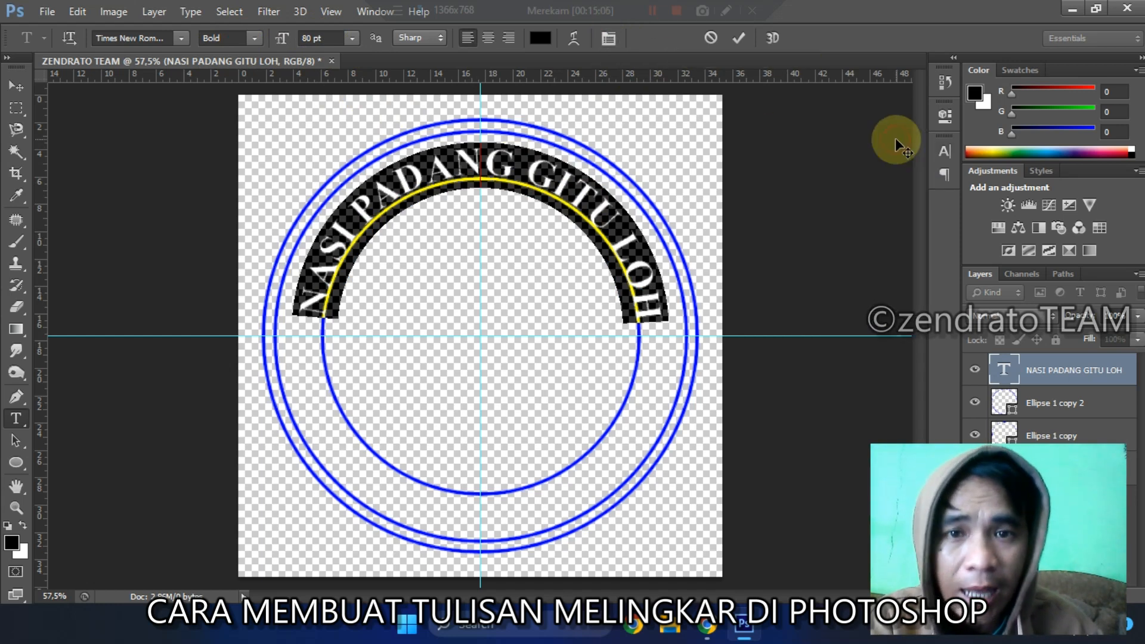
left_click(502, 152)
key("ctrl+a")
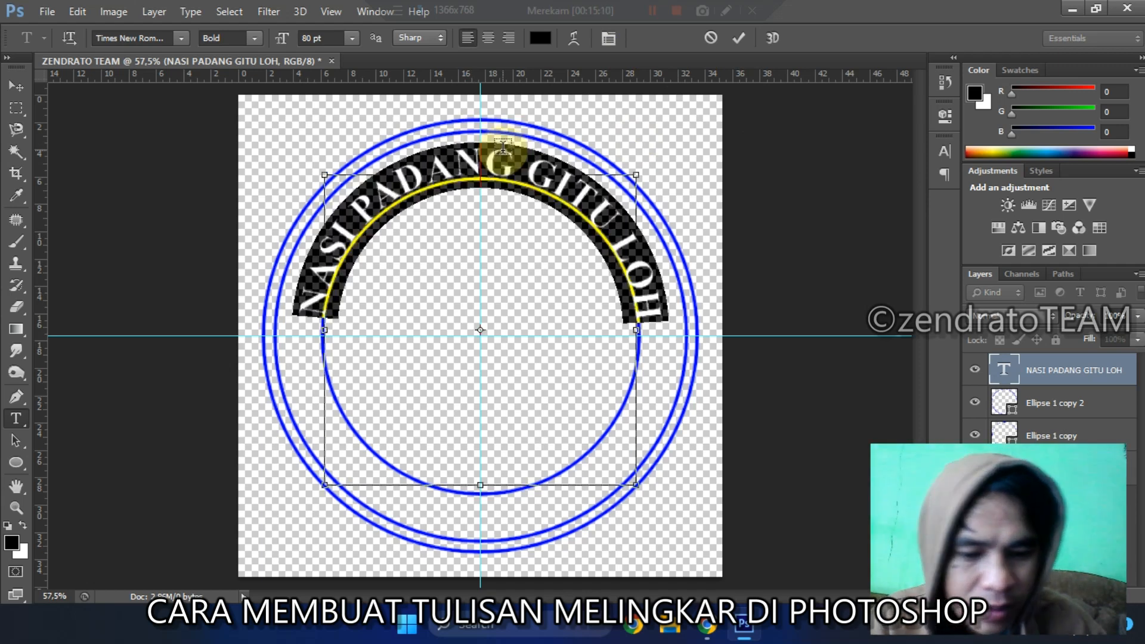
key("ctrl+shift+period")
key("ctrl+shift+period")
key("ctrl+shift+period")
key("ctrl+shift+period")
key("ctrl+shift+period")
key("ctrl+shift+period")
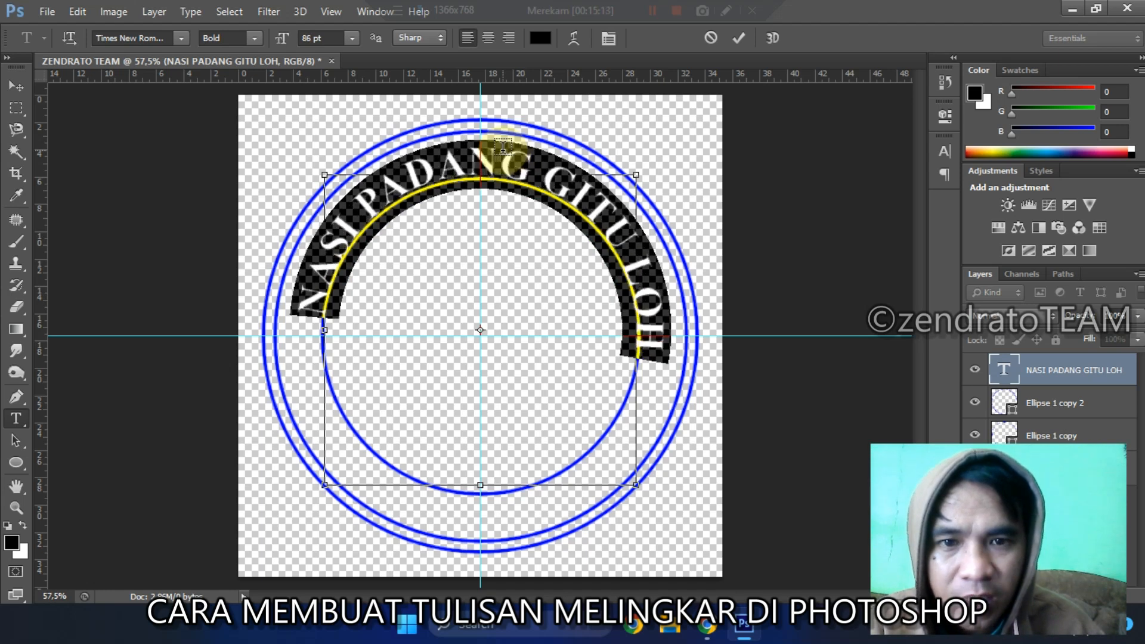
key("ctrl+shift+period")
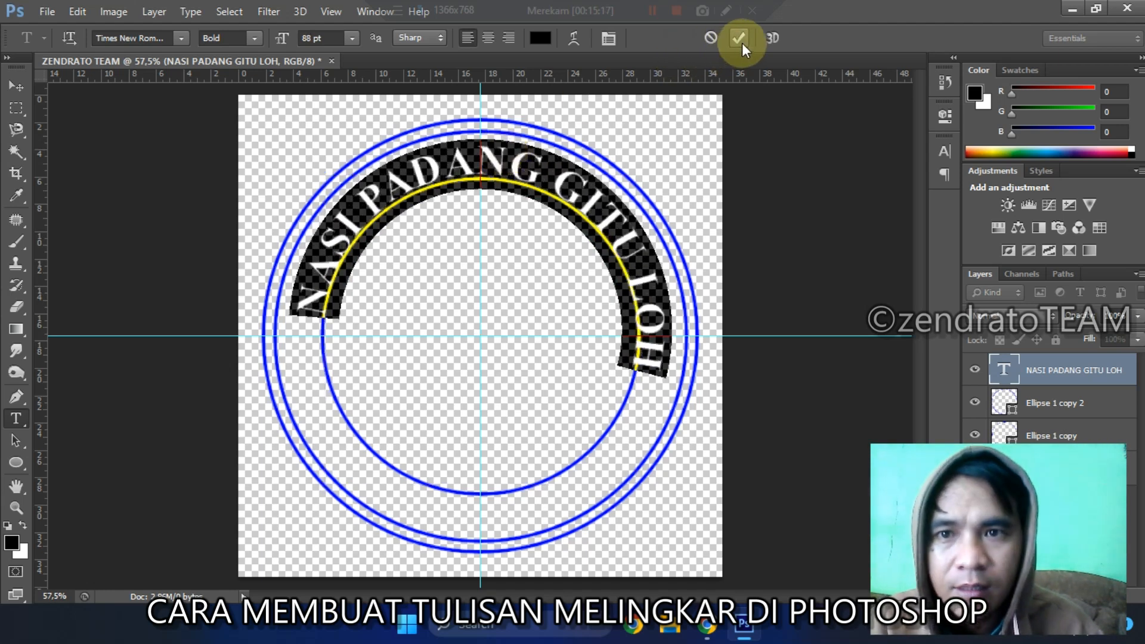
key("ctrl+shift+period")
key("ctrl+shift+period")
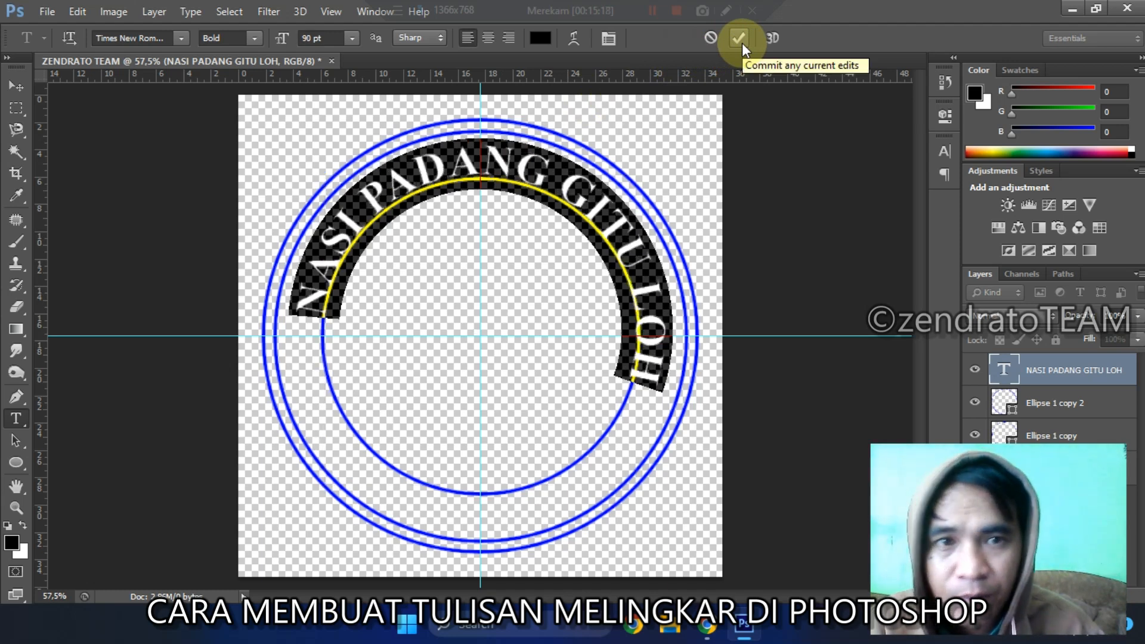
left_click(742, 43)
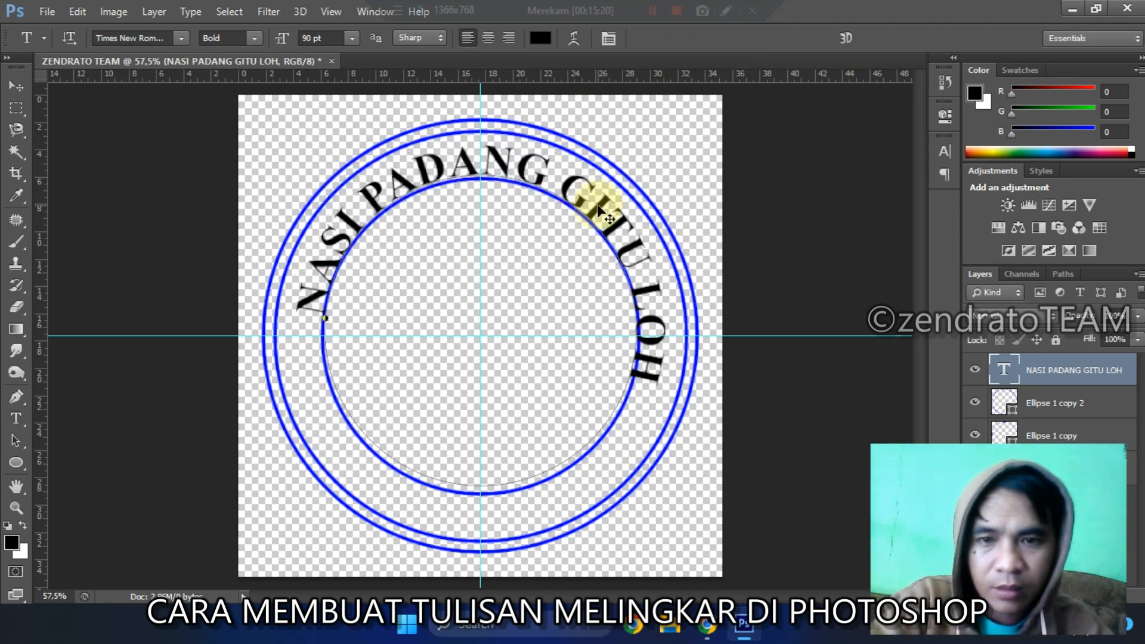
Step: Rotate the enlarged text counter-clockwise around its centre until both ends are level on either side of the vertical guide
key("ctrl+t")
left_click_drag(687, 174, 656, 154)
key("Return")
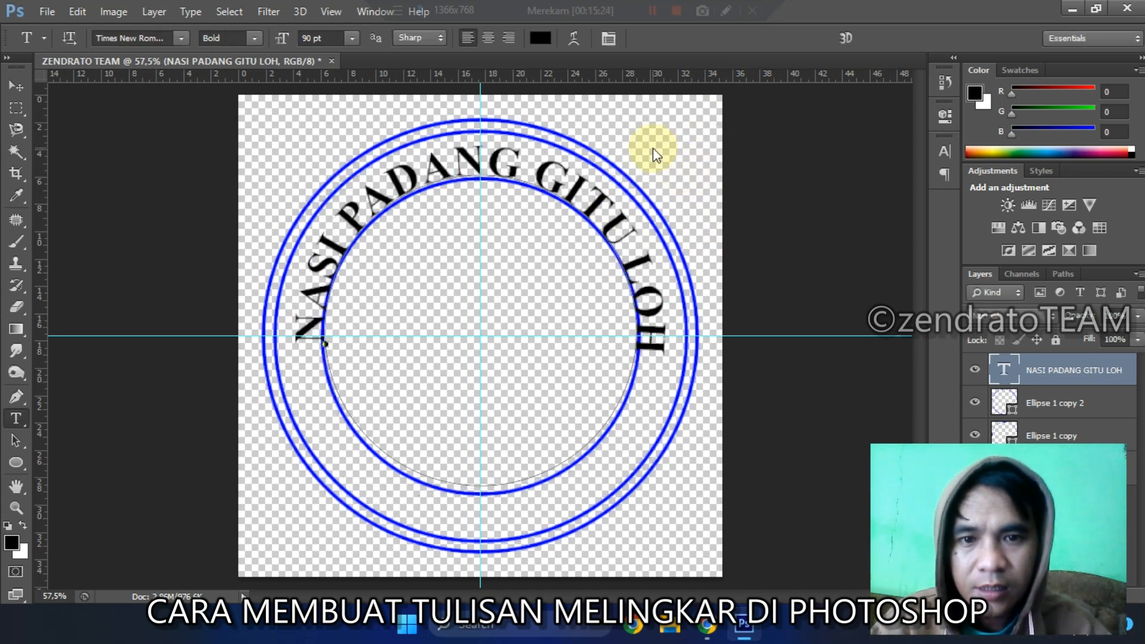
key("ctrl+t")
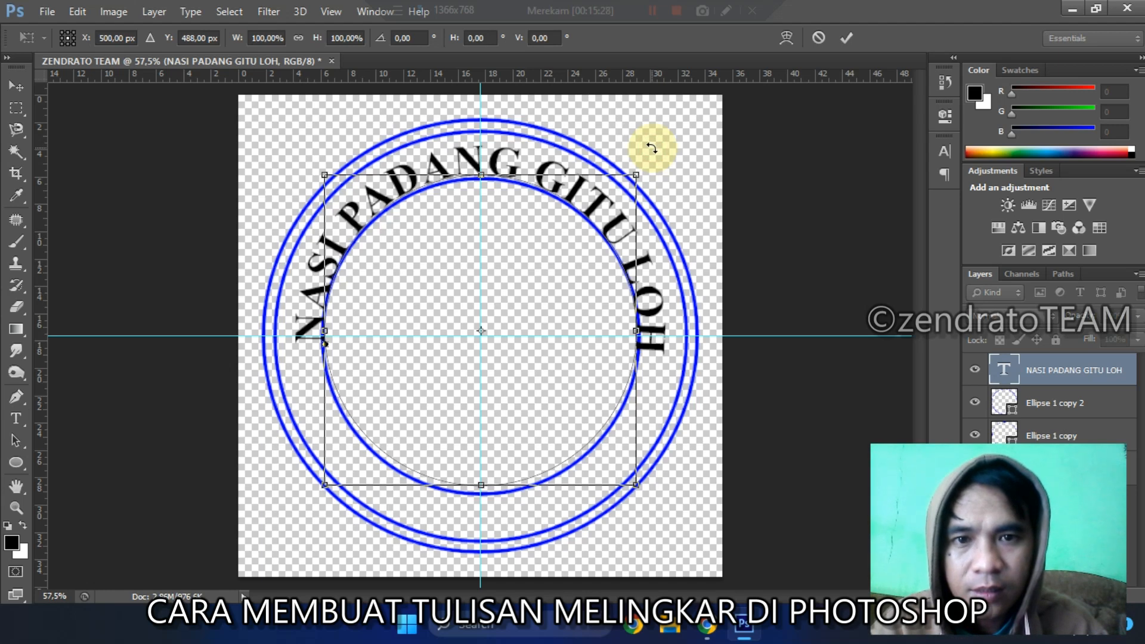
left_click_drag(652, 148, 652, 153)
key("Return")
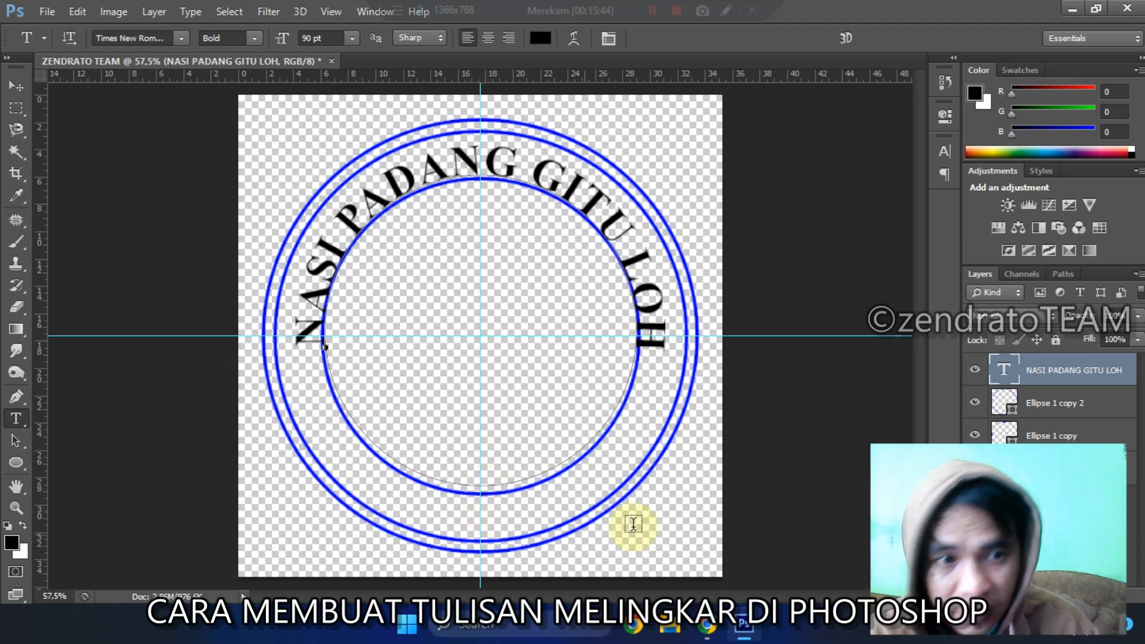
Step: Add a new empty layer above the NASI PADANG GITU LOH text layer
key("v")
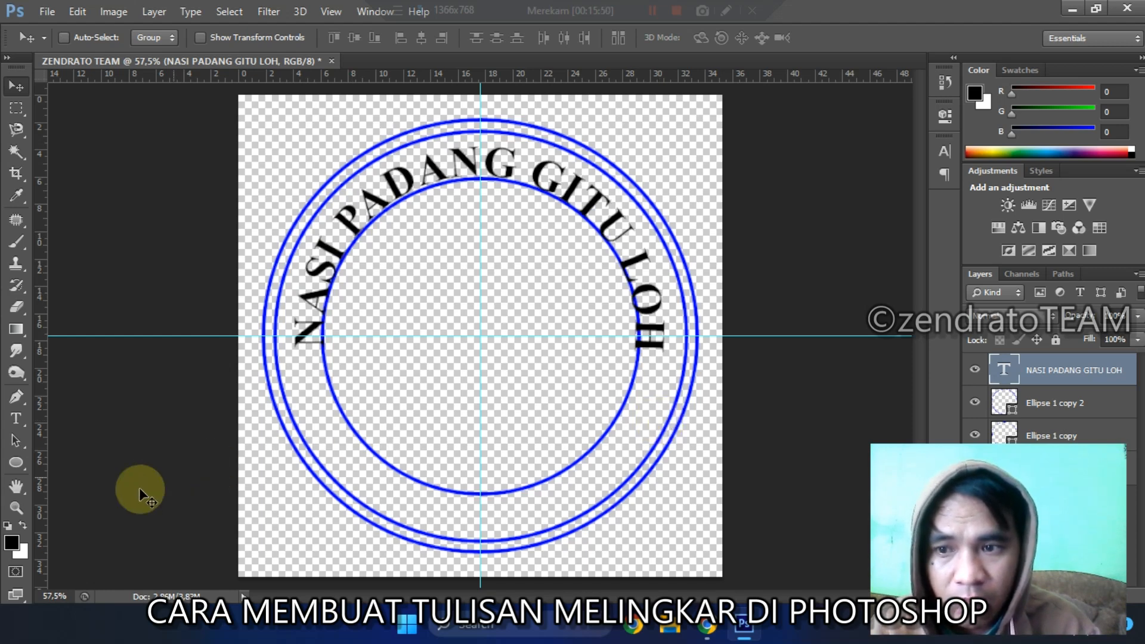
left_click(16, 462)
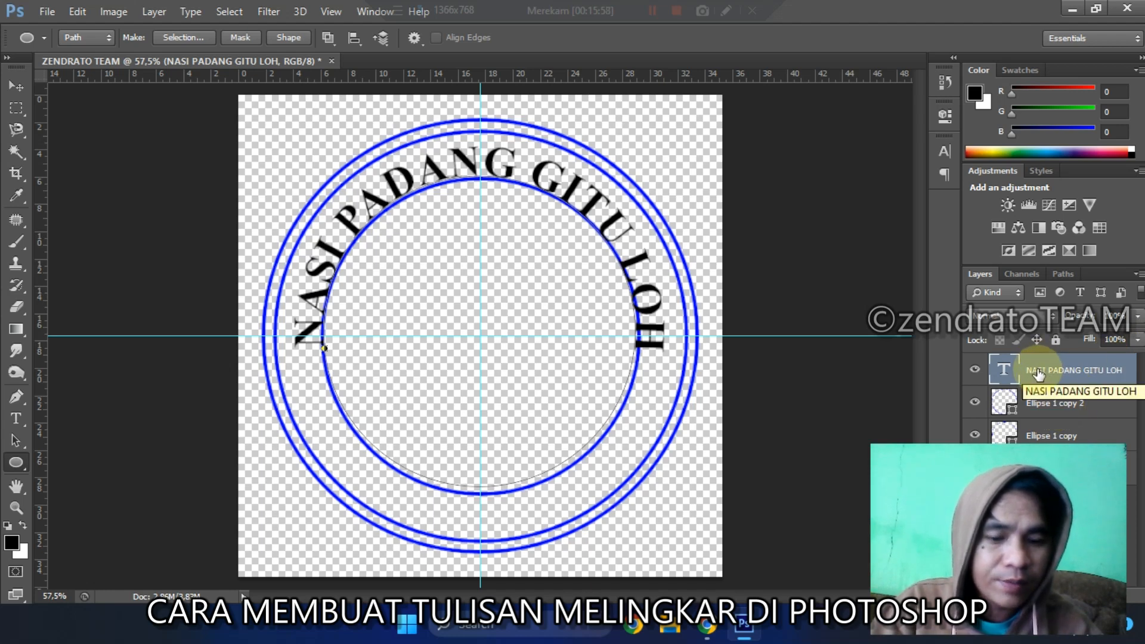
key("ctrl+shift+n")
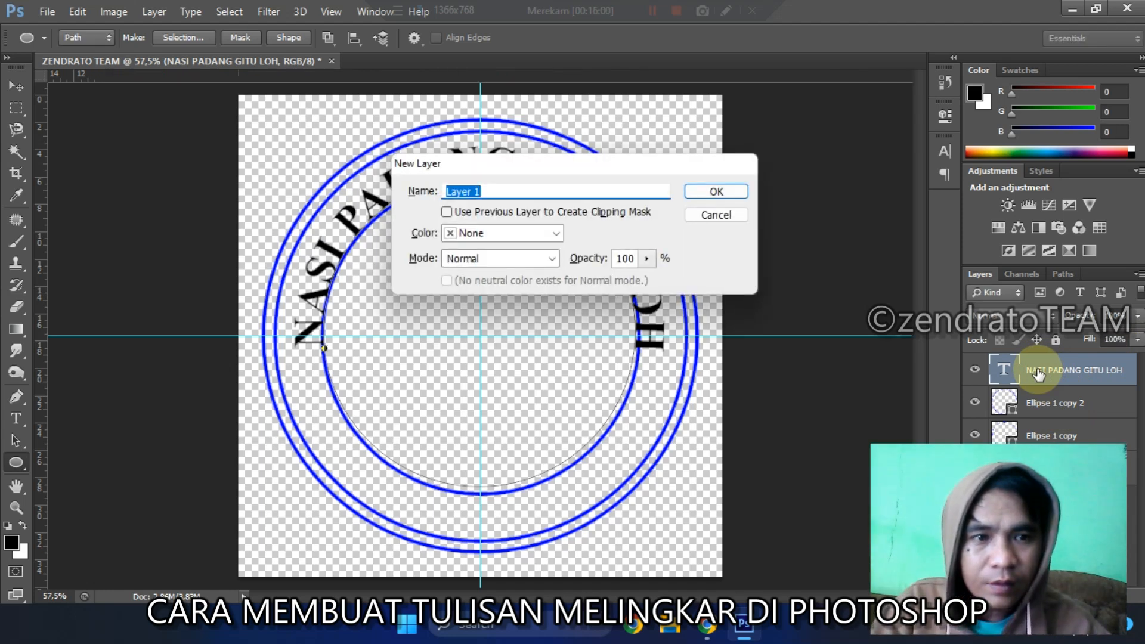
key("Return")
left_click(1038, 374)
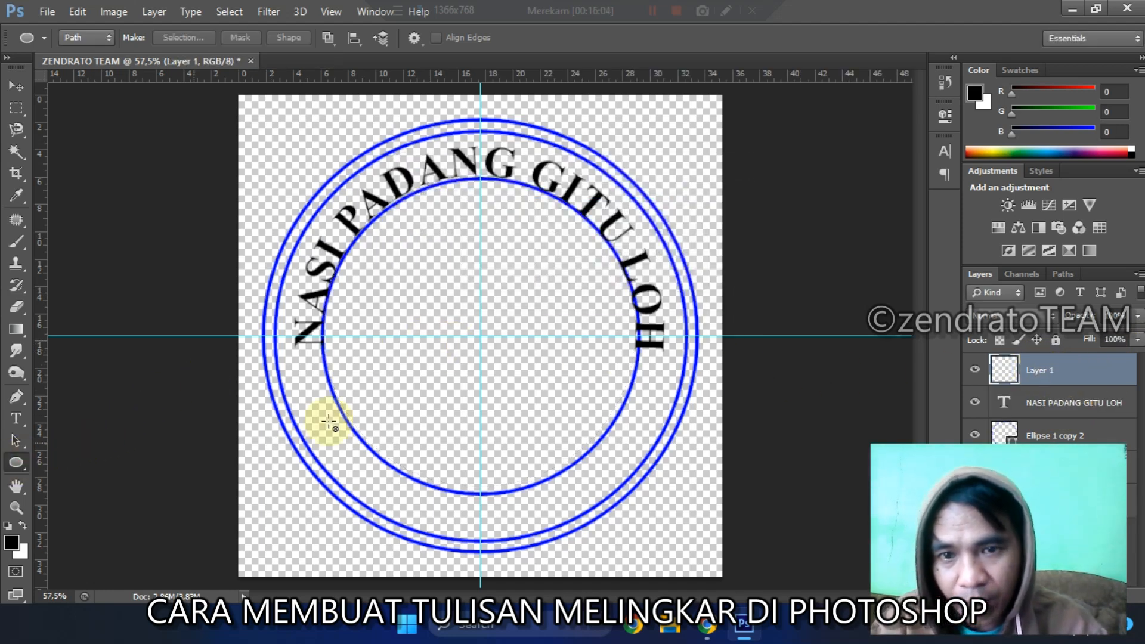
Step: Draw a circular path outward from the guides' intersection with the Ellipse tool, matching the innermost blue circle
left_click(481, 336)
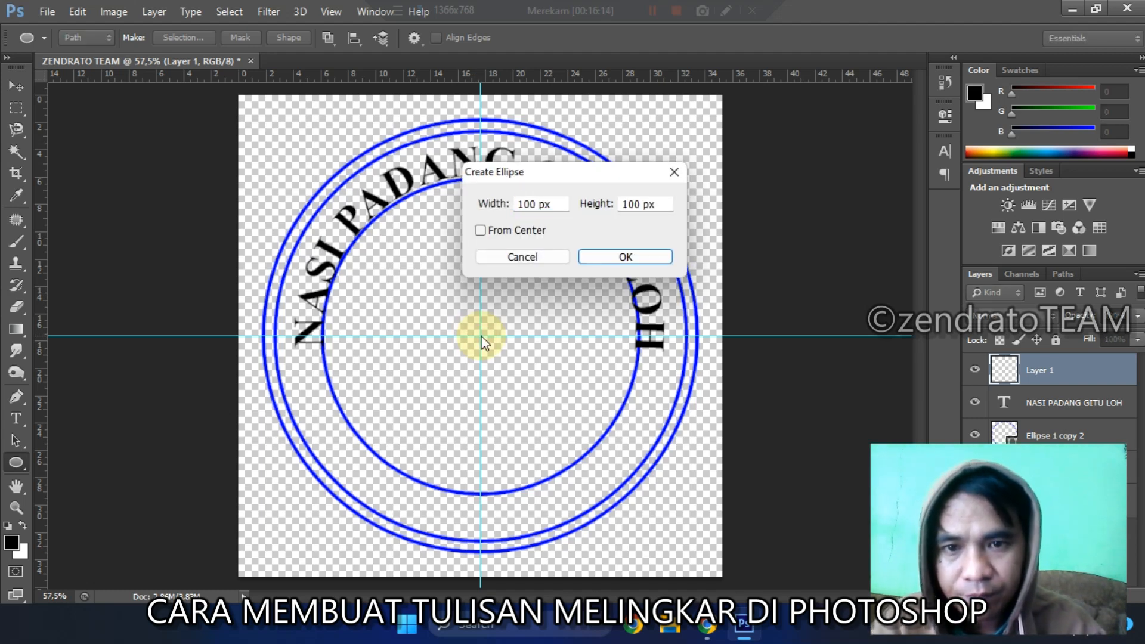
left_click(544, 262)
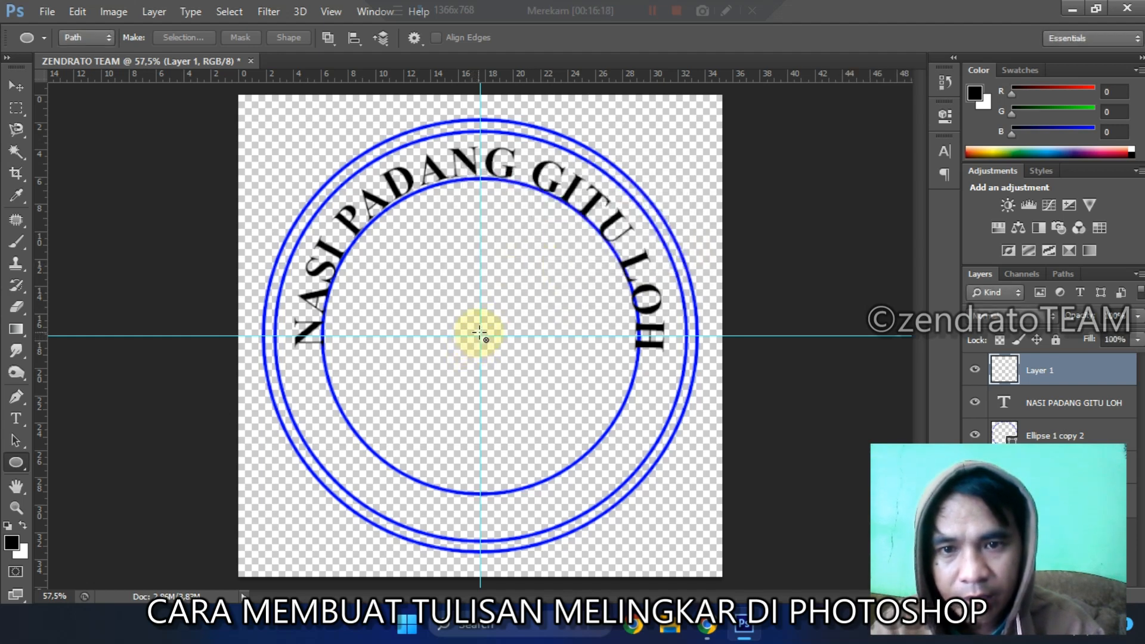
left_click_drag(480, 336, 671, 495)
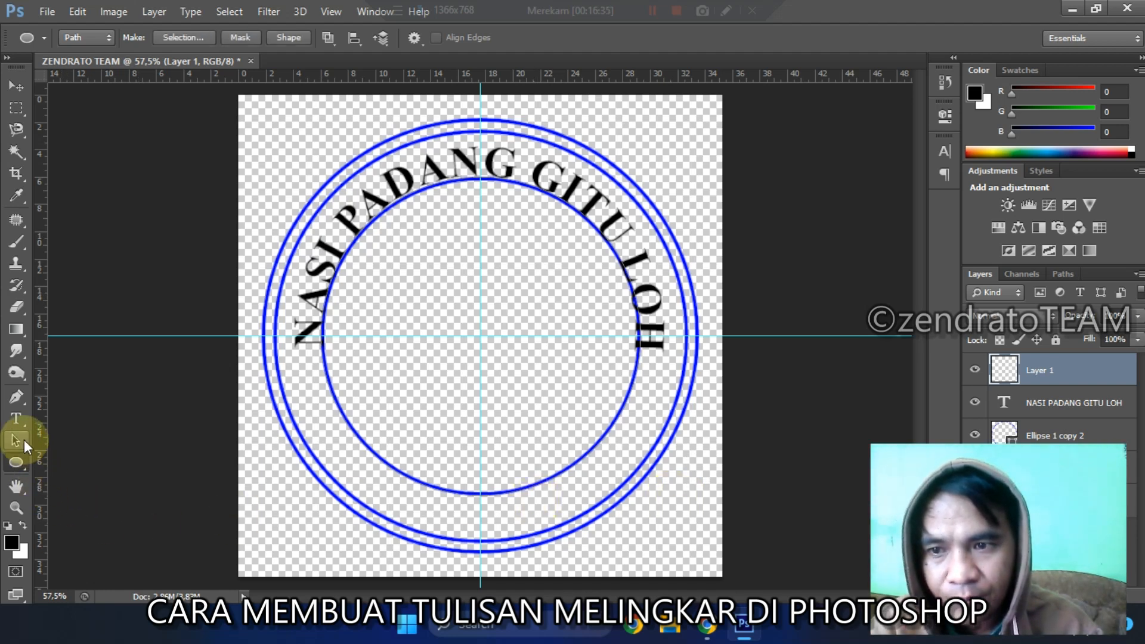
Step: Try to add the text TERIMA KASIH at the lower part of the innermost circle, and undo it
left_click(17, 420)
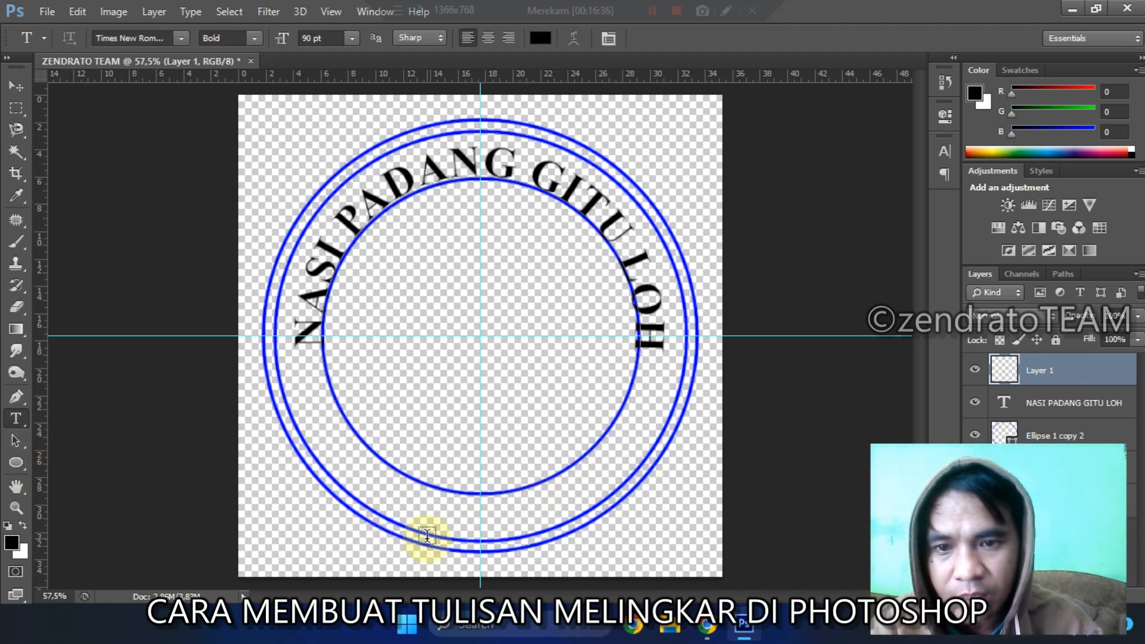
left_click(440, 494)
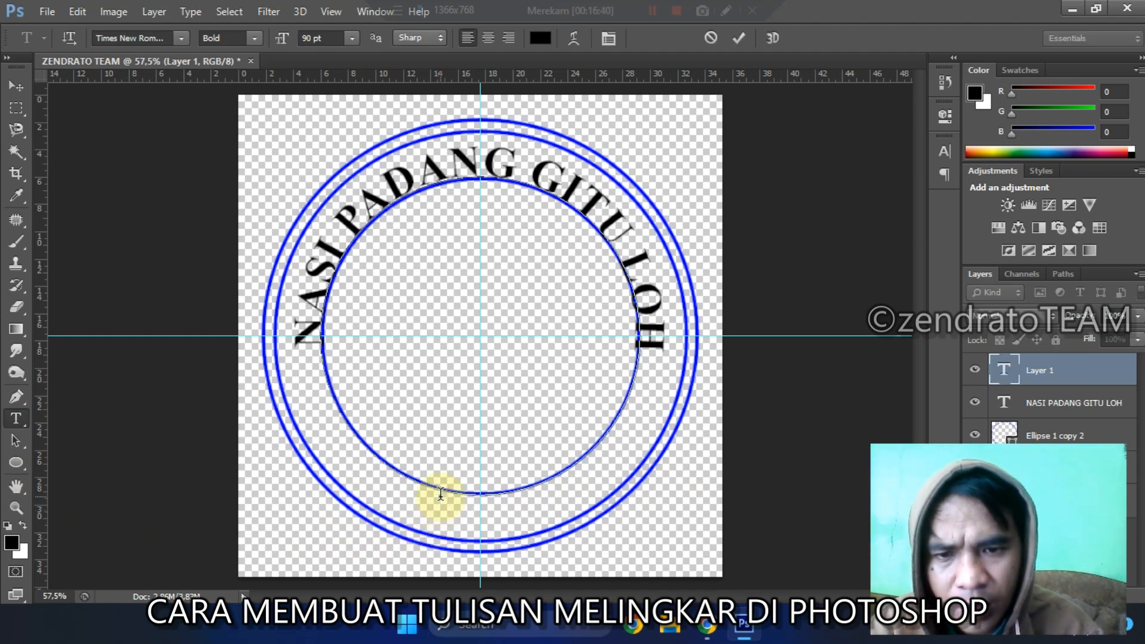
type("TER")
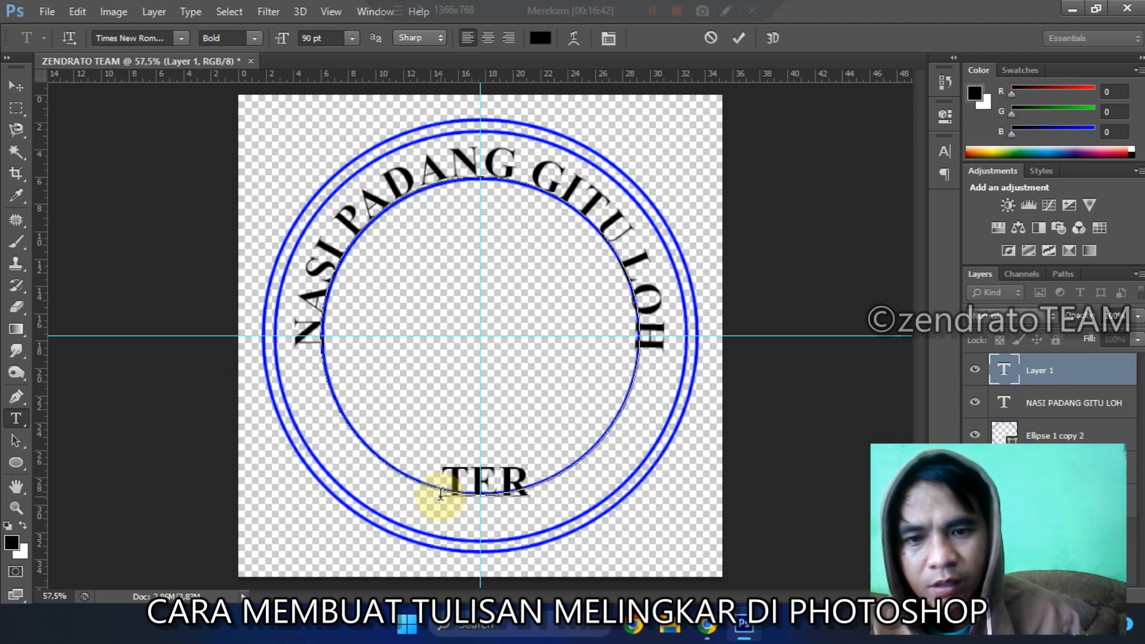
type("IMA KAS")
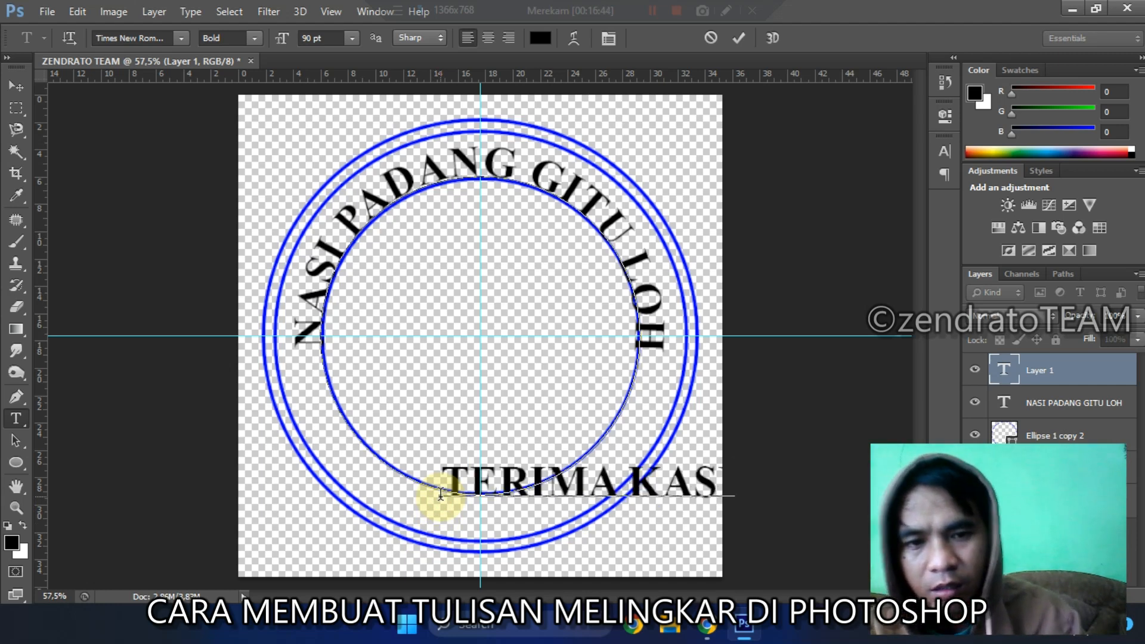
left_click(738, 37)
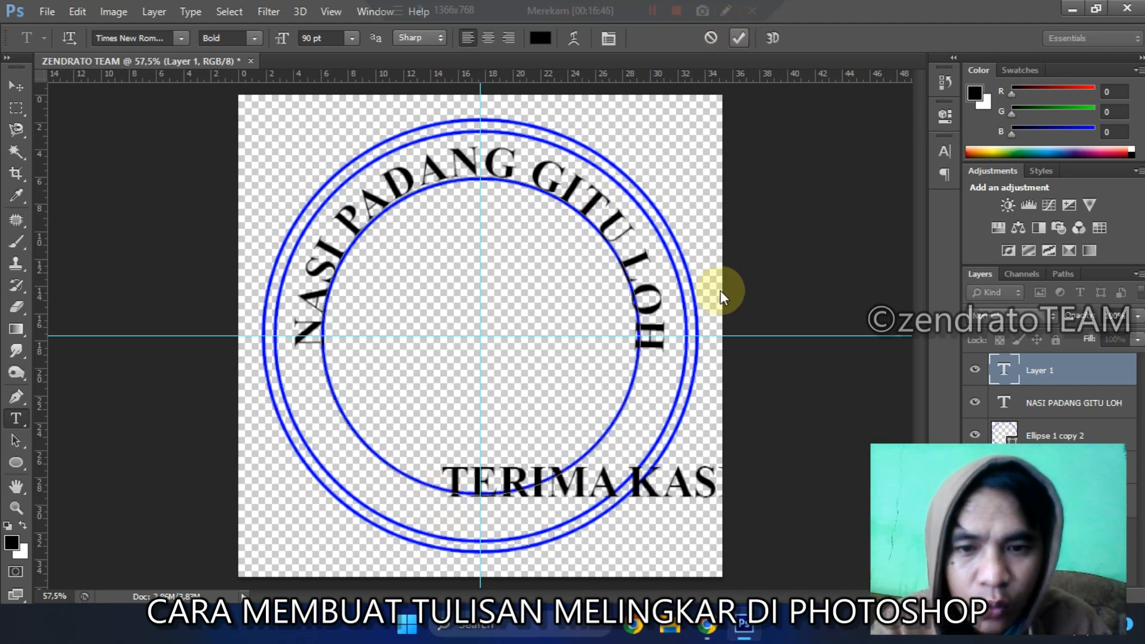
key("ctrl+z")
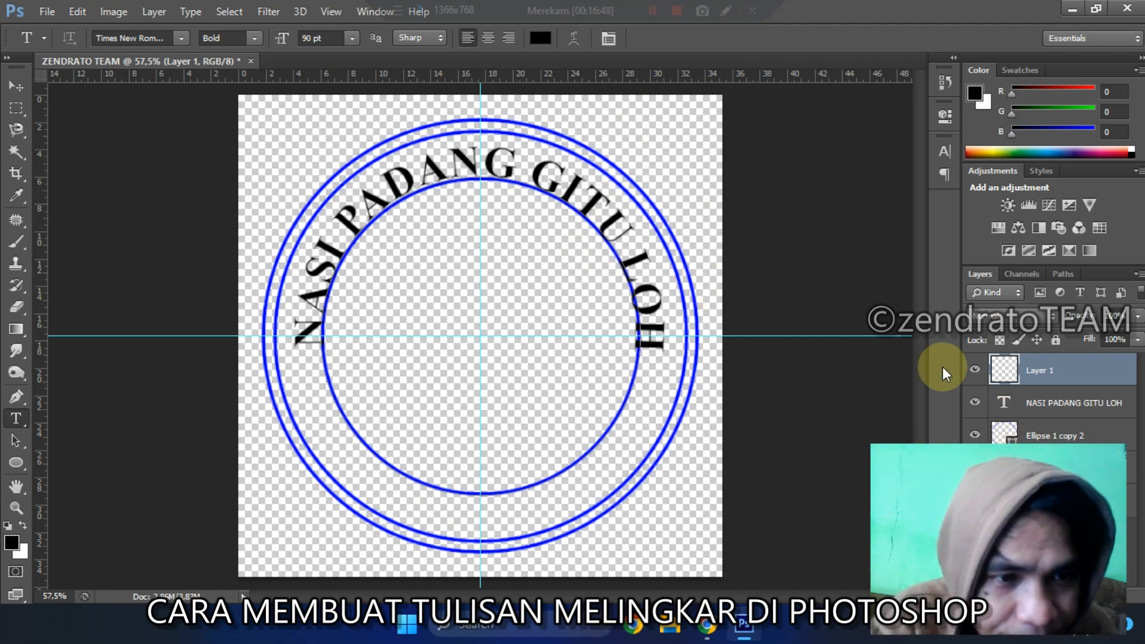
Step: Hide the NASI PADANG GITU LOH layer and add the text TERIMA KASIH along the lower part of the circular path
left_click(976, 404)
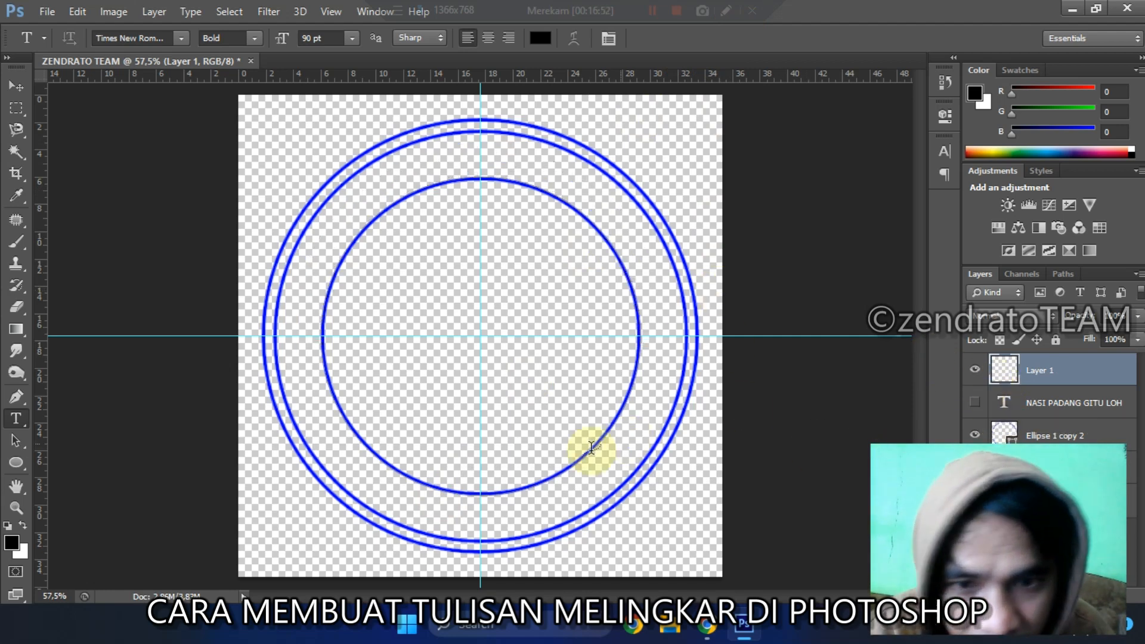
left_click(505, 489)
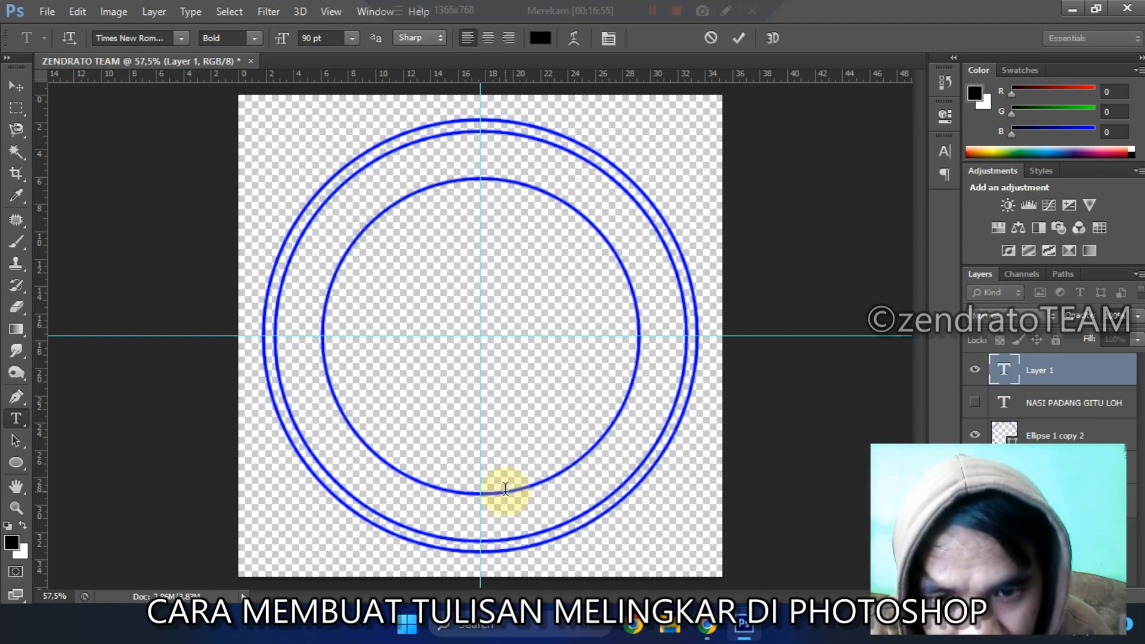
type("TER")
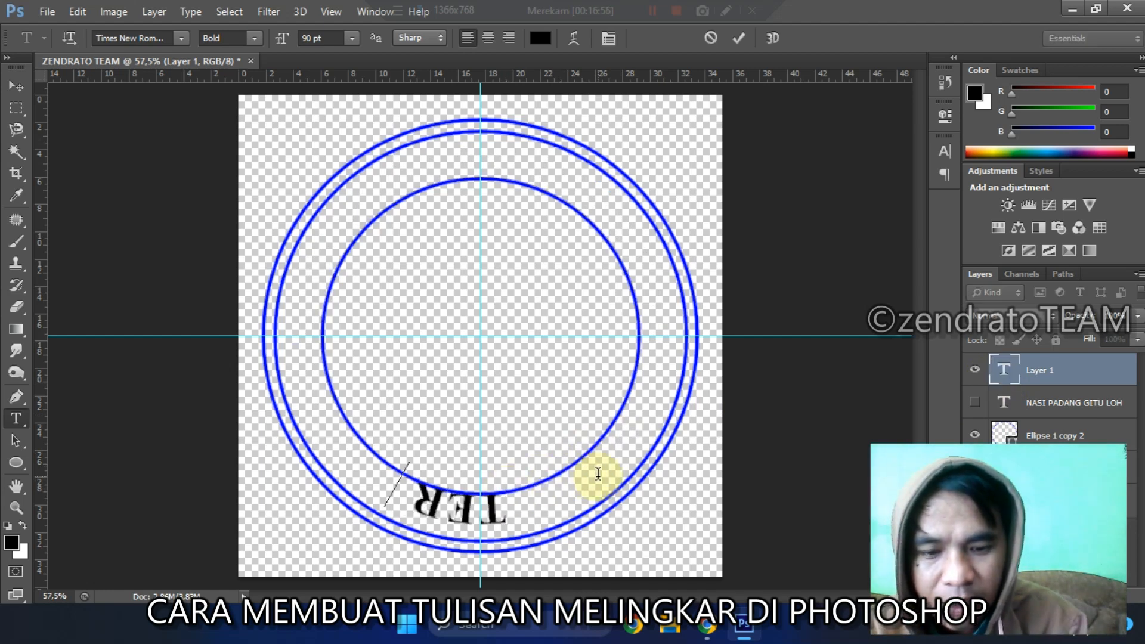
type("IMA KASIH")
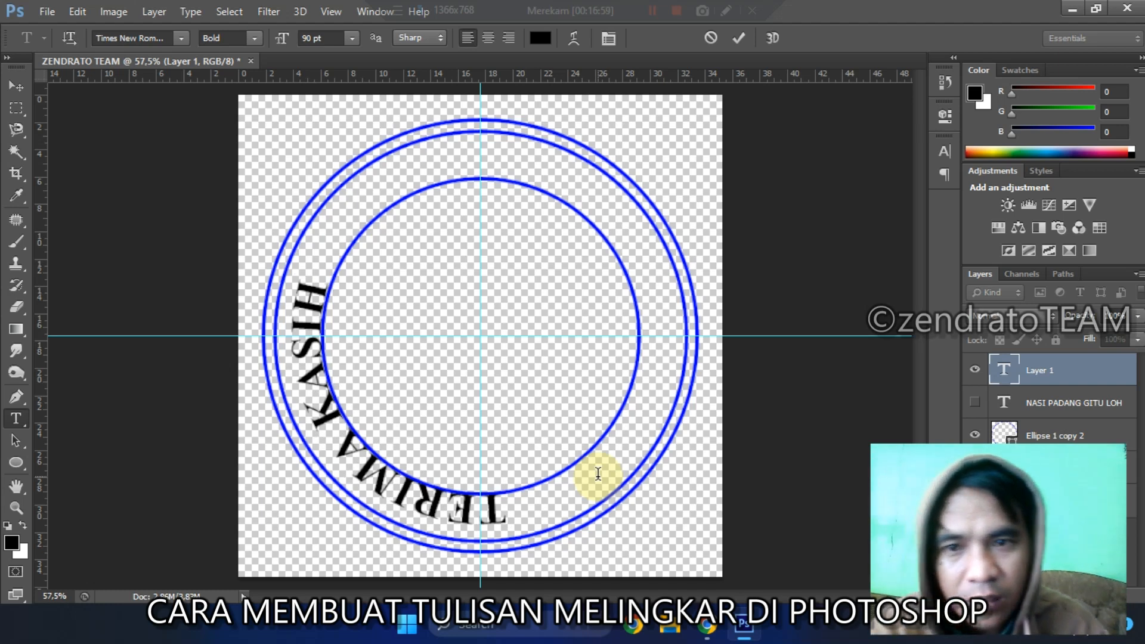
left_click(740, 41)
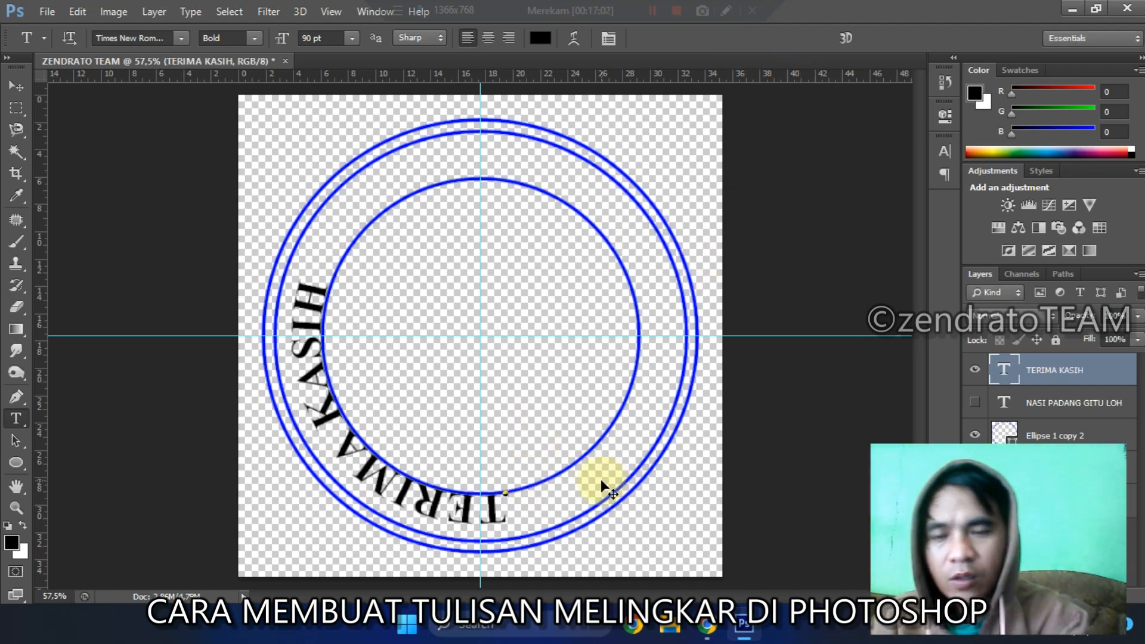
Step: Rotate the TERIMA KASIH text counter-clockwise until it is centred on the vertical guide, and show the NASI PADANG GITU LOH layer again
key("ctrl+t")
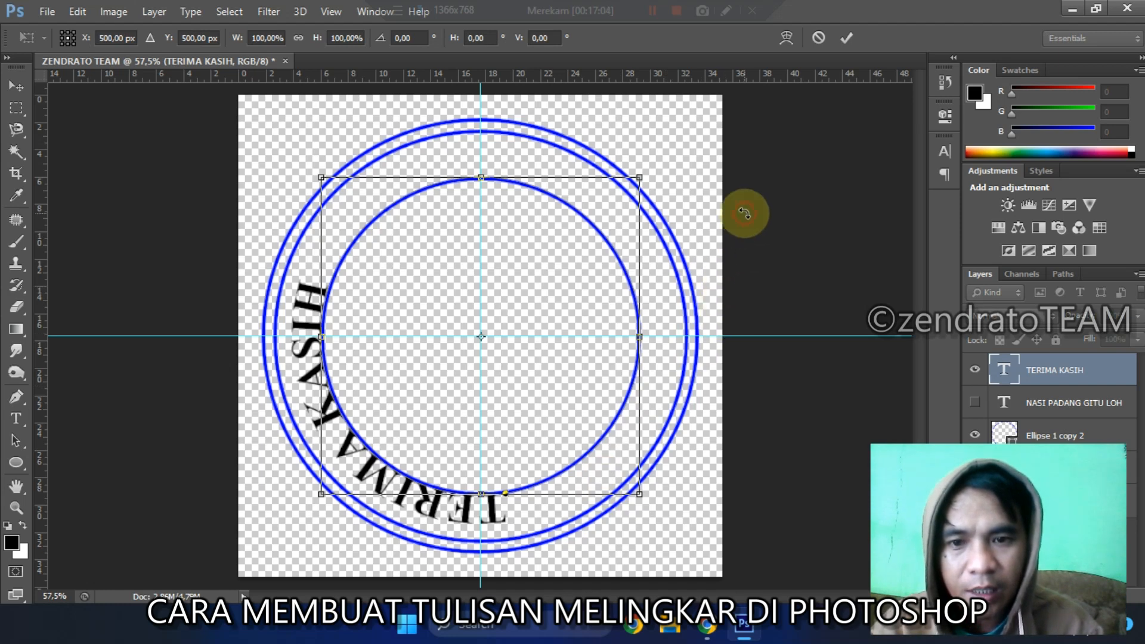
left_click_drag(744, 213, 613, 133)
key("Return")
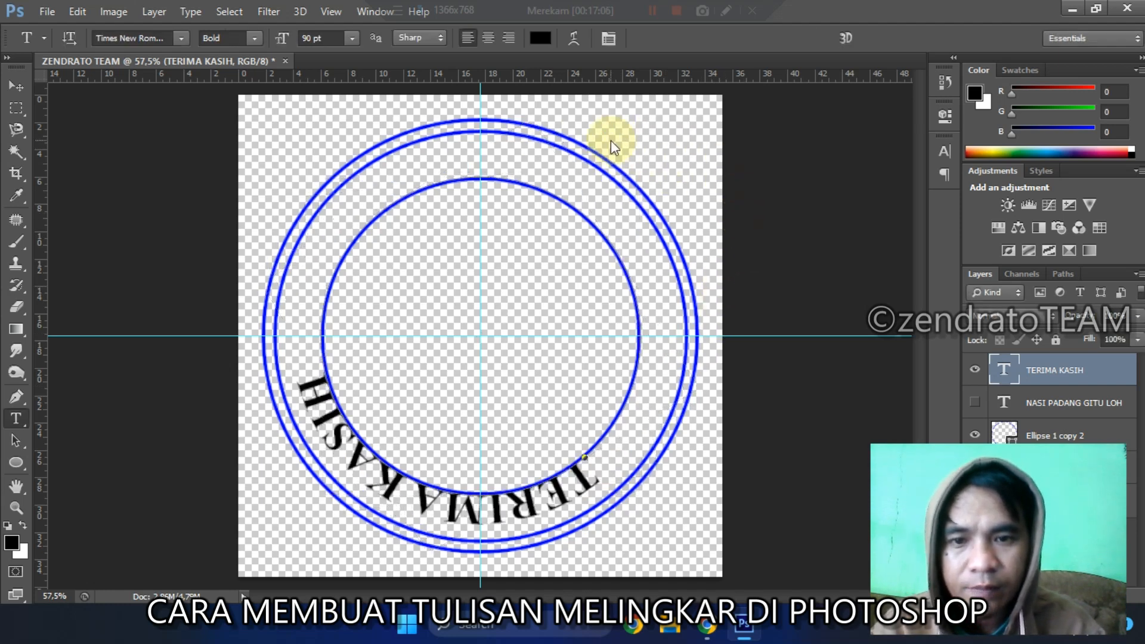
key("ctrl+t")
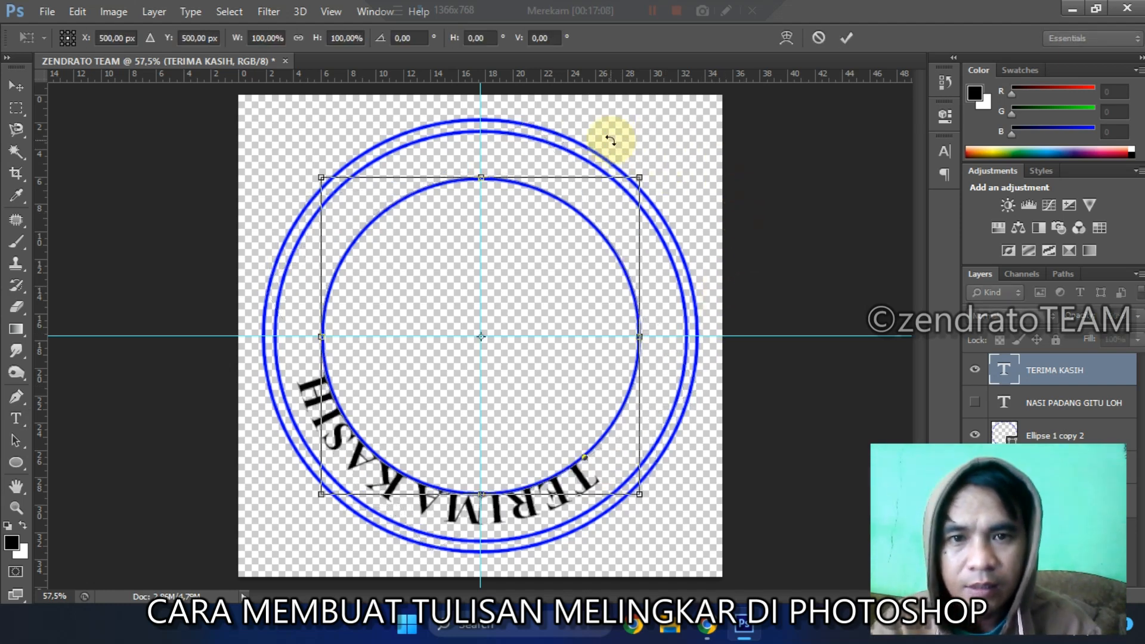
left_click_drag(609, 141, 563, 123)
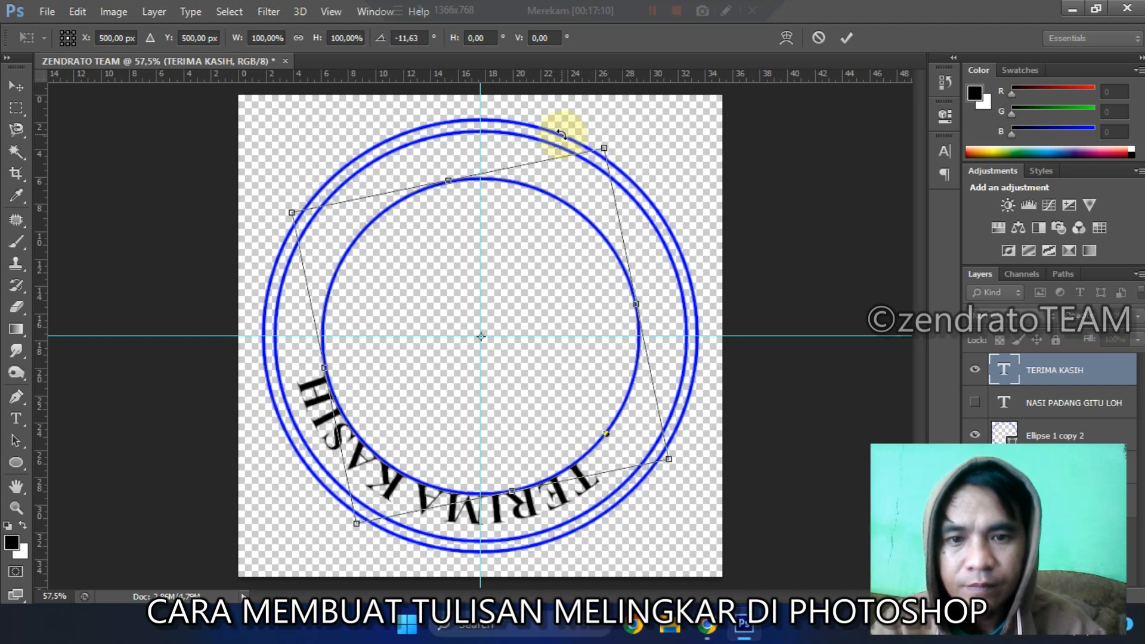
key("Return")
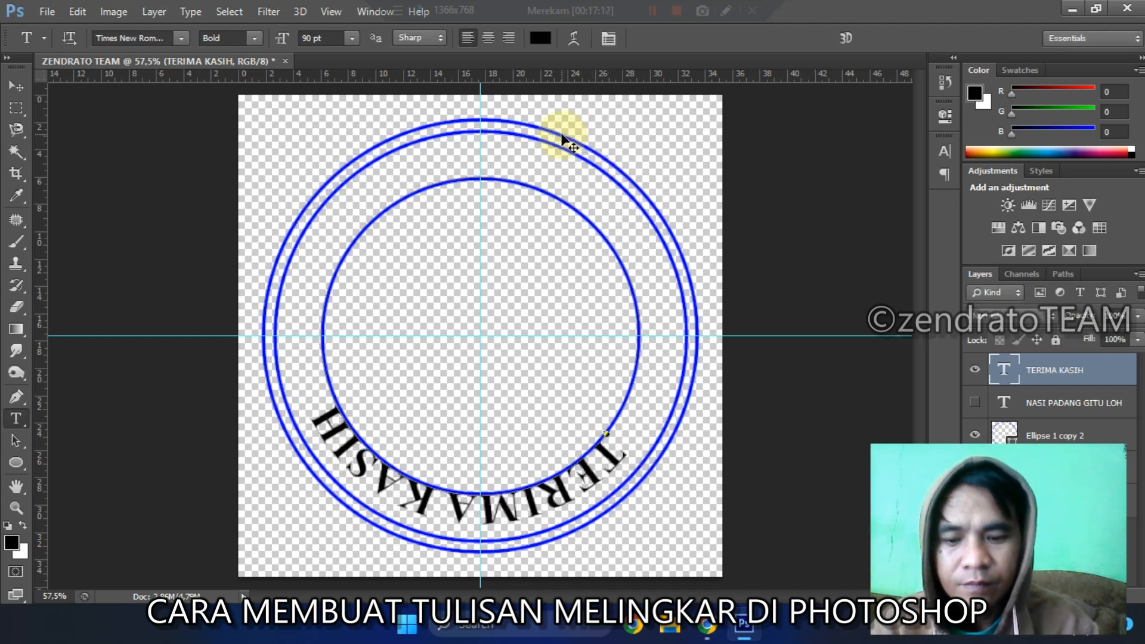
key("ctrl+t")
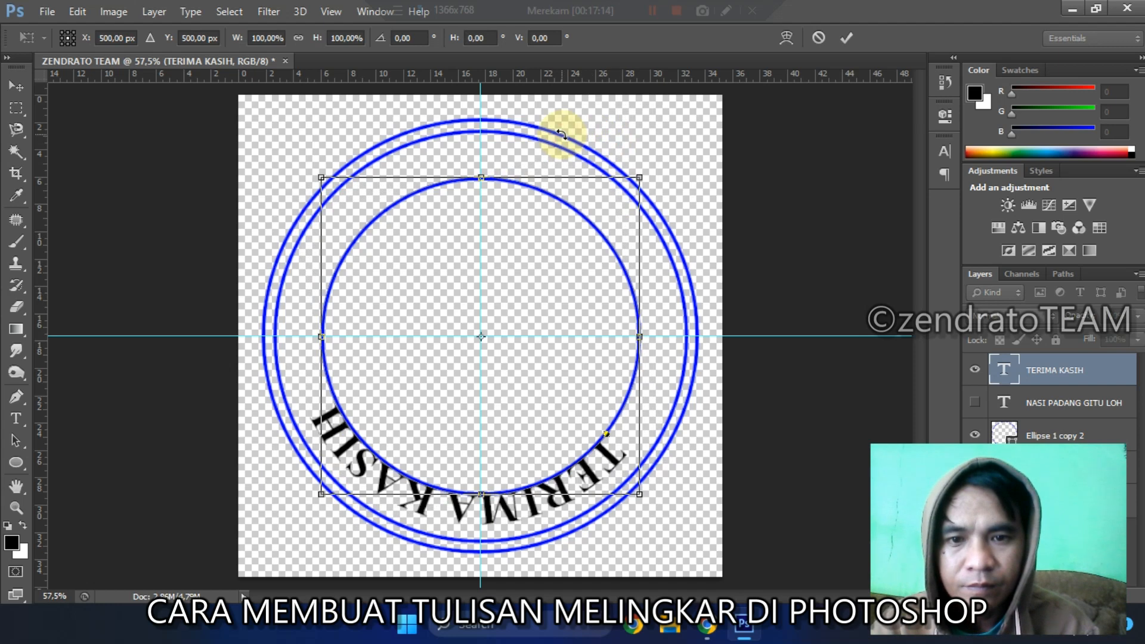
left_click_drag(561, 134, 544, 123)
key("Return")
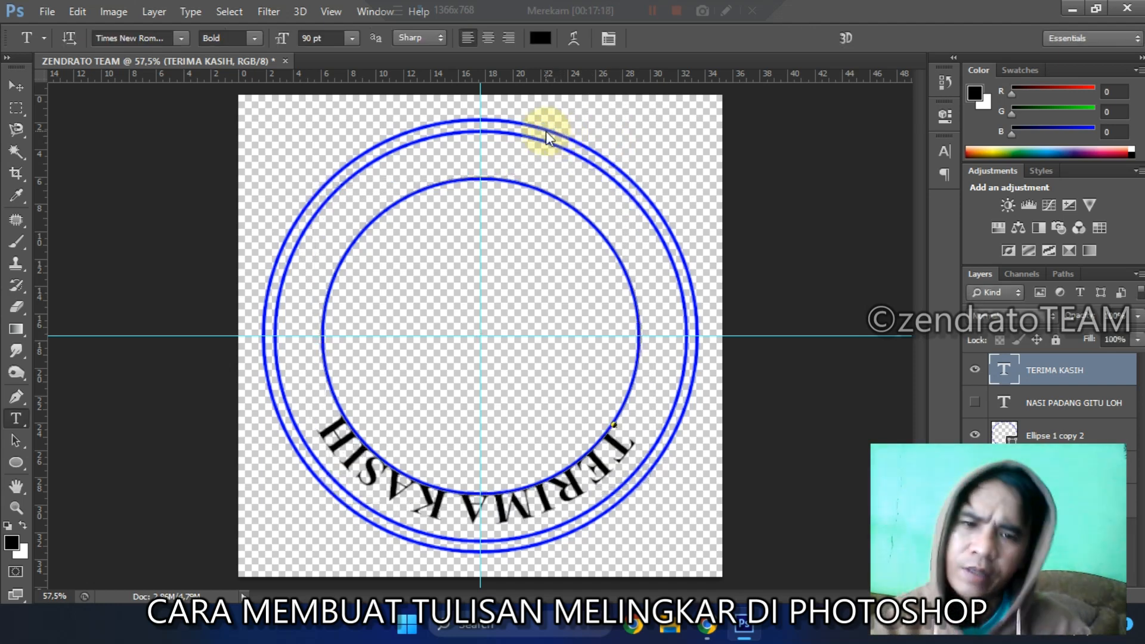
left_click(974, 403)
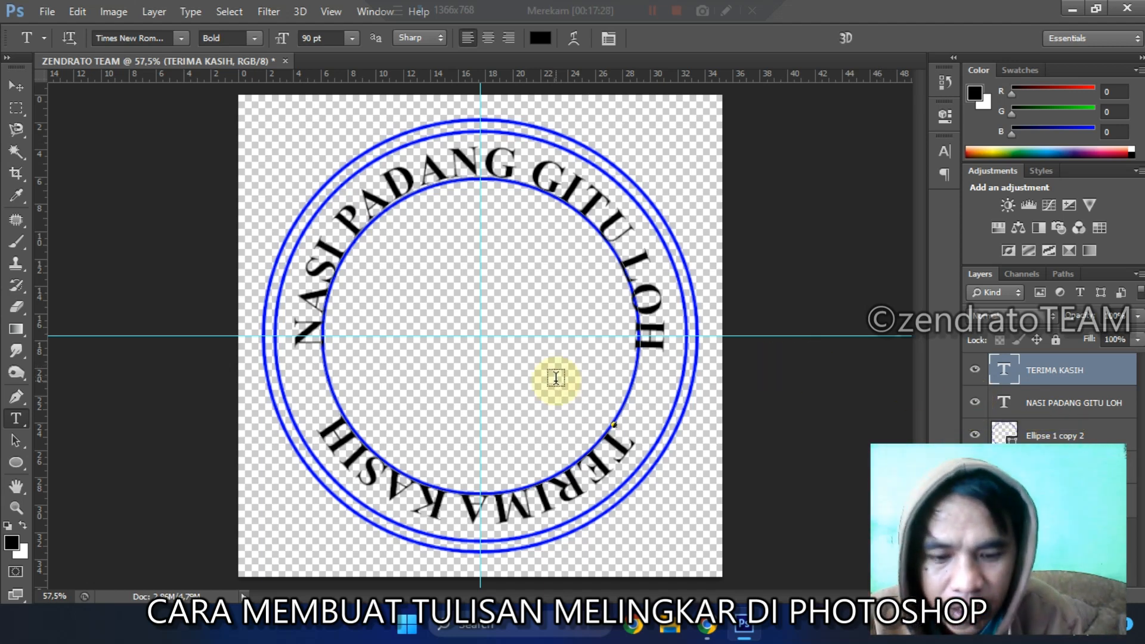
Step: Select a thin horizontal strip across the innermost circle slightly above the horizontal guide and sample the circles' blue as foreground colour
key("m")
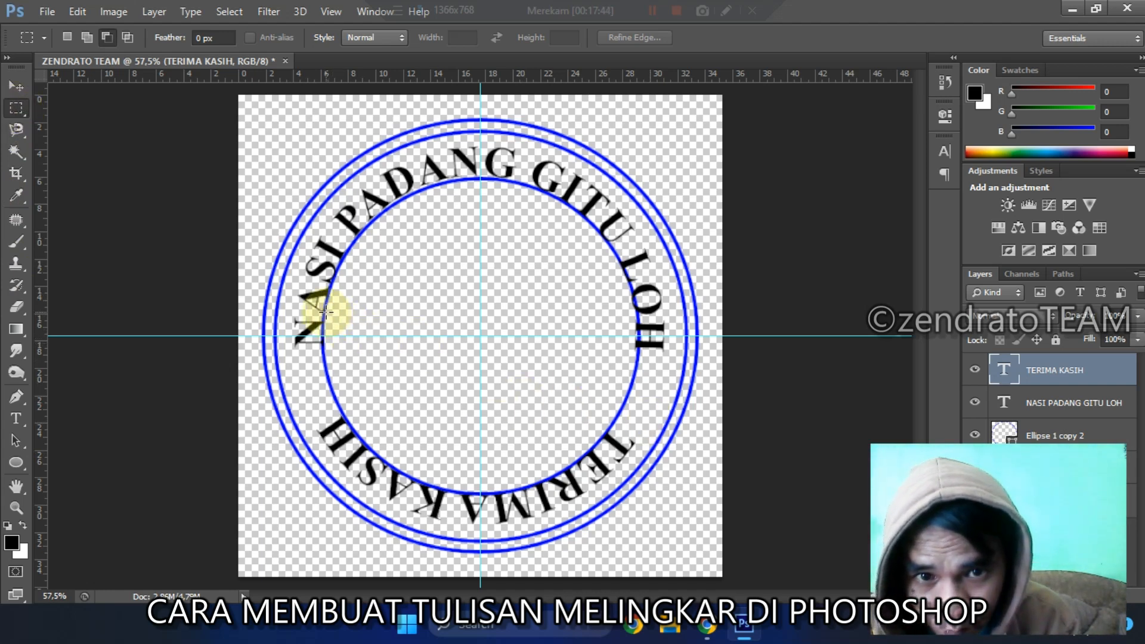
left_click_drag(328, 312, 637, 310)
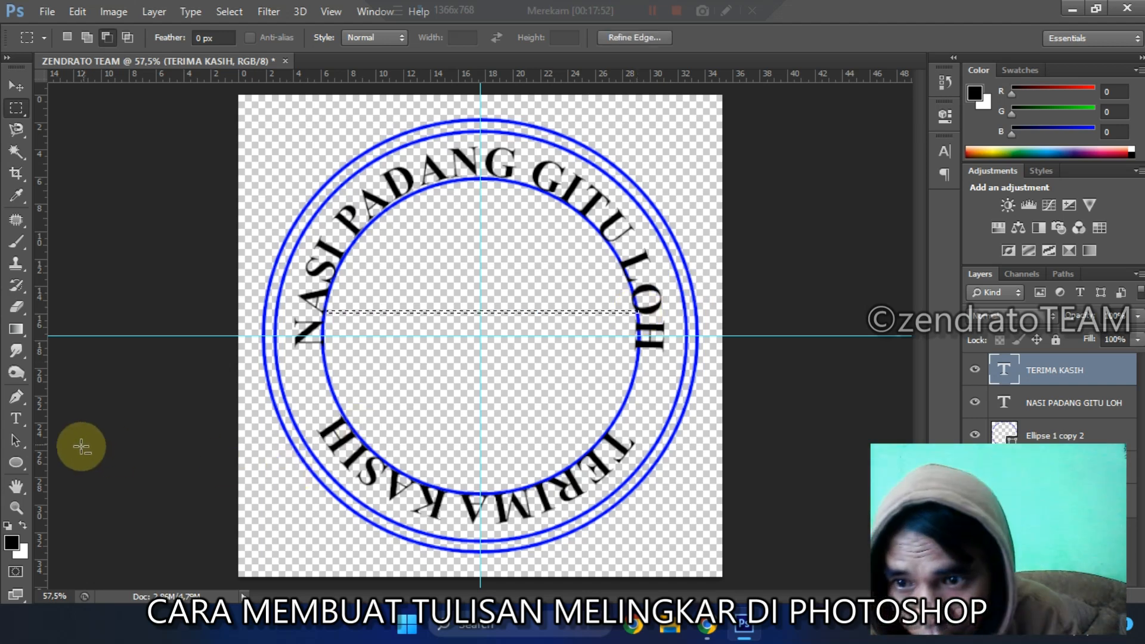
left_click(12, 542)
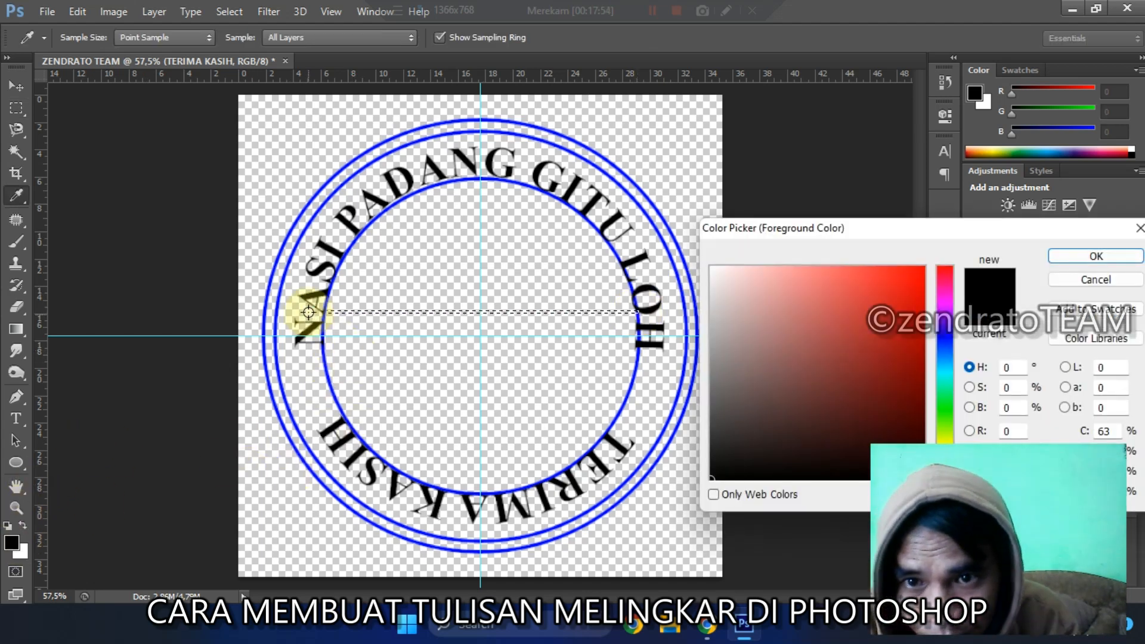
left_click(330, 285)
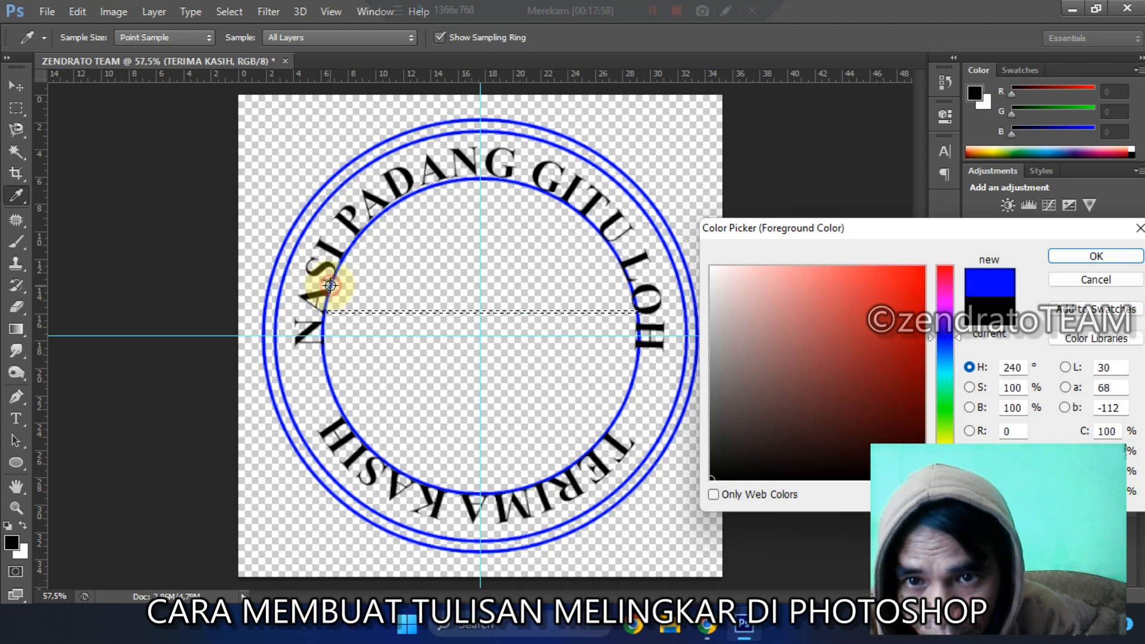
left_click(1064, 255)
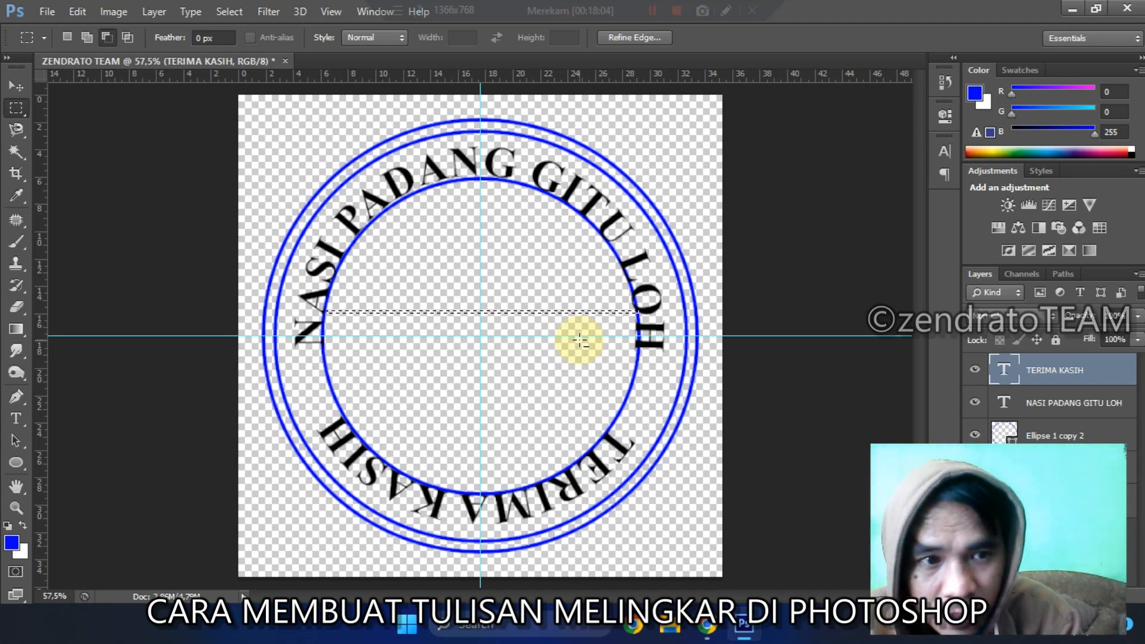
Step: Fill the selected strip with the blue foreground colour on a new layer, and duplicate that line layer
key("ctrl+shift+n")
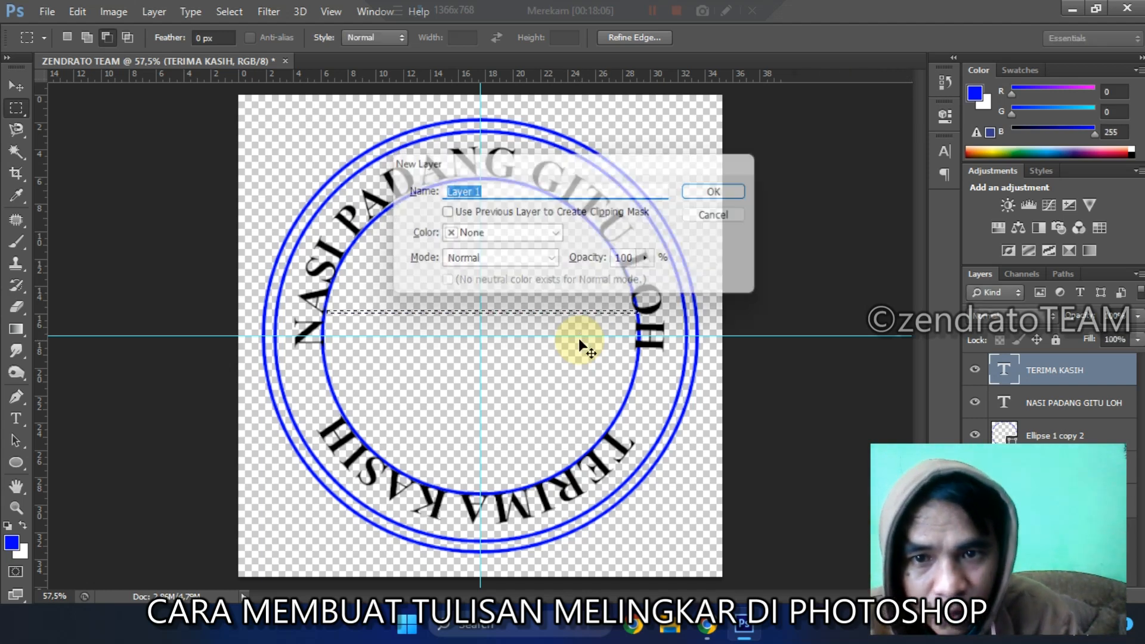
key("Return")
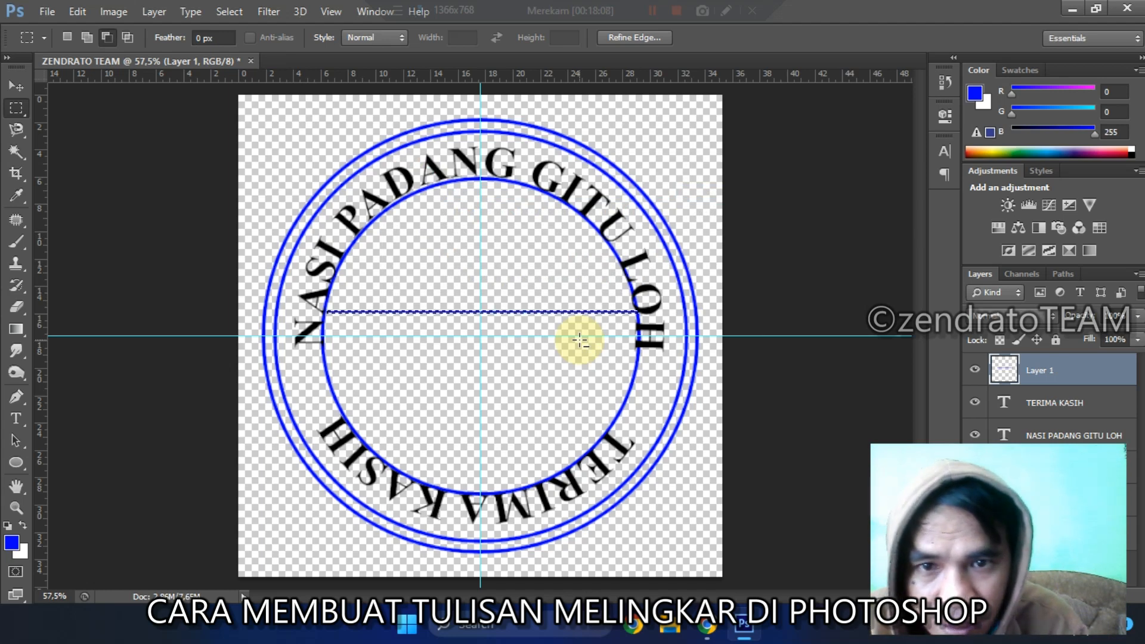
key("alt+BackSpace")
key("ctrl+d")
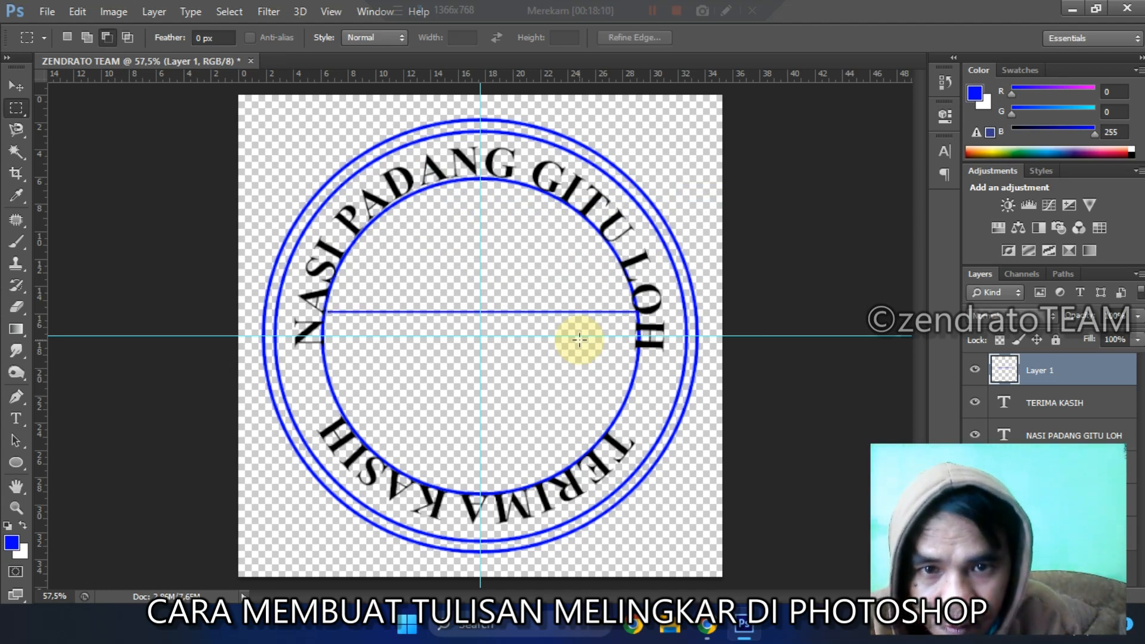
key("ctrl+j")
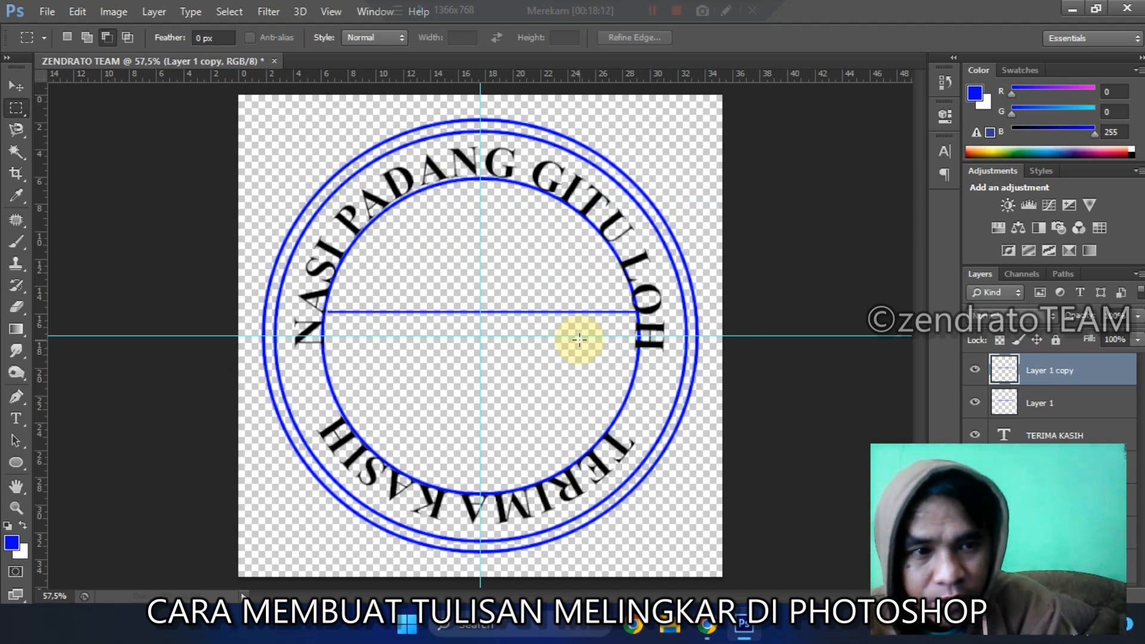
Step: Move the duplicated blue line down below the horizontal guide so it mirrors the original line above it
key("v")
key("Down")
key("Down")
key("Down")
key("Down")
key("Down")
key("Down")
key("Down")
key("Down")
key("Down")
key("Down")
key("Down")
key("Down")
key("Down")
key("Down")
key("Down")
key("Down")
key("Down")
key("Down")
key("Down")
key("Down")
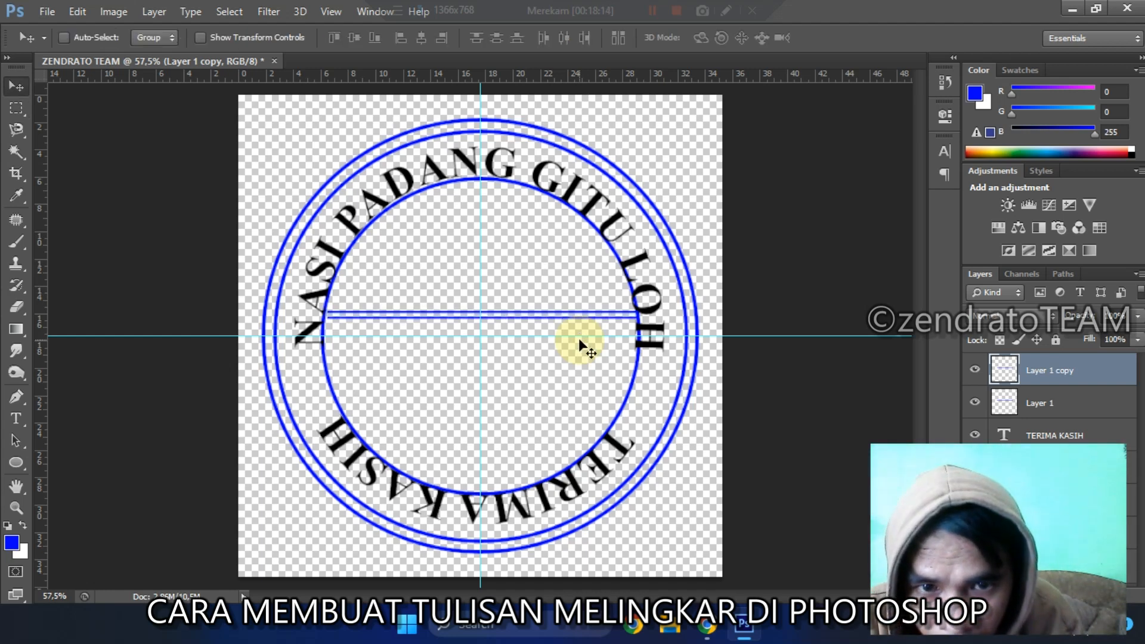
key("Down")
key("Down")
key("Down")
key("Down")
key("Down")
key("Down")
key("Down")
key("Down")
key("Down")
key("Down")
key("Down")
key("Down")
key("Down")
key("Down")
key("Down")
key("Down")
key("Down")
key("Down")
key("Down")
key("Down")
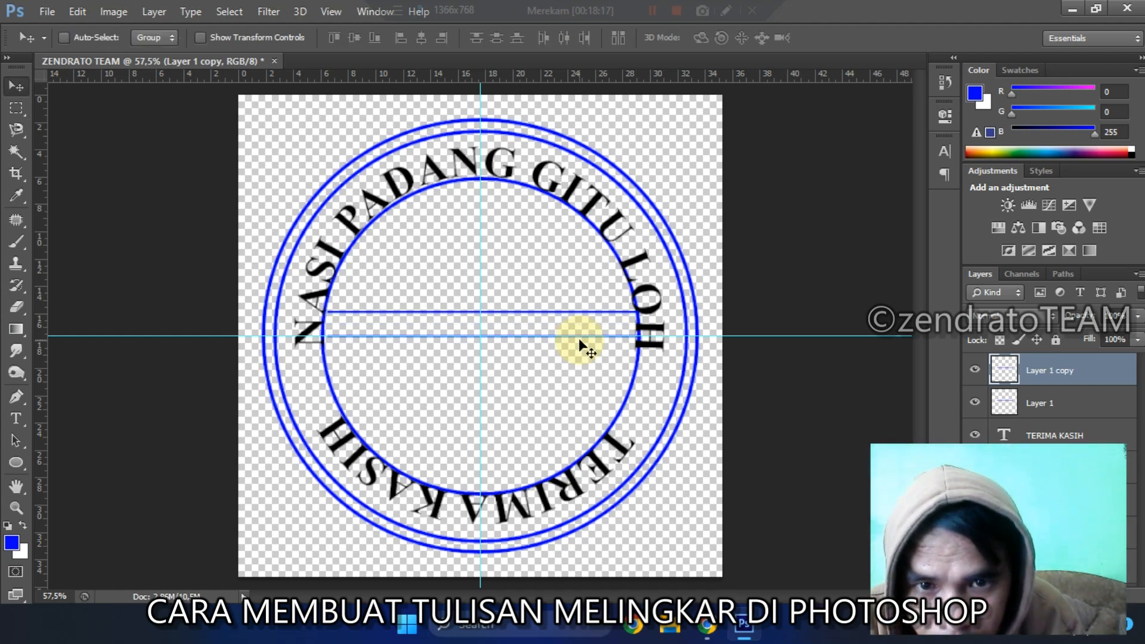
key("Down")
key("Down")
key("Down")
key("Down")
key("Down")
key("Down")
key("Down")
key("Down")
key("Down")
key("Down")
key("Down")
key("Down")
key("Down")
key("Down")
key("Down")
key("Down")
key("Down")
key("Down")
key("Down")
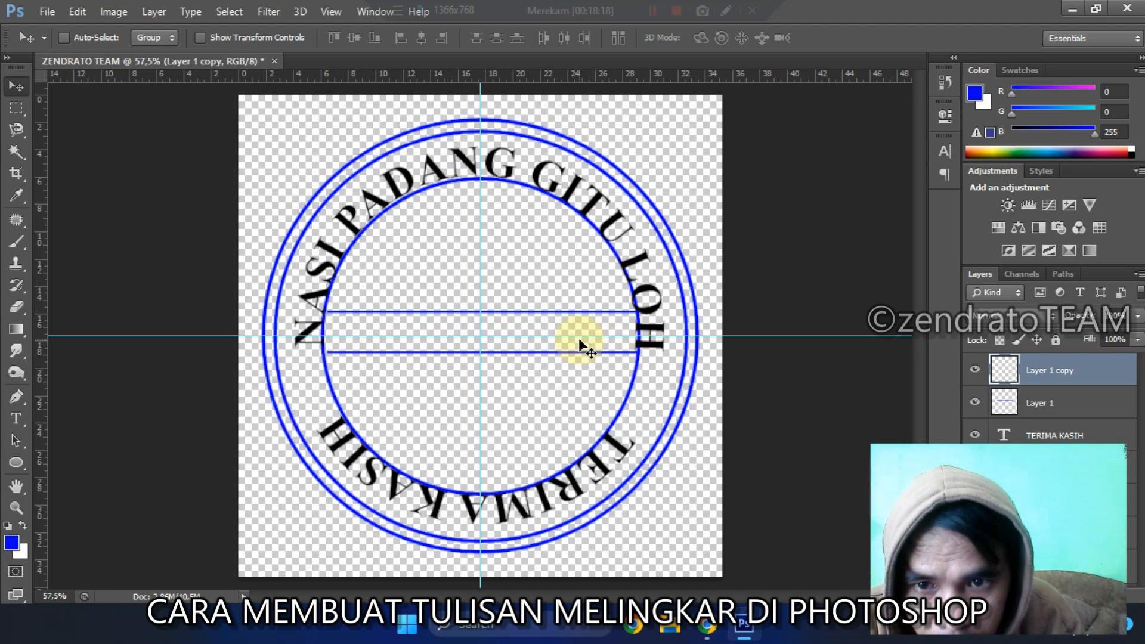
key("Down")
key("Down")
key("Down")
key("Down")
key("Down")
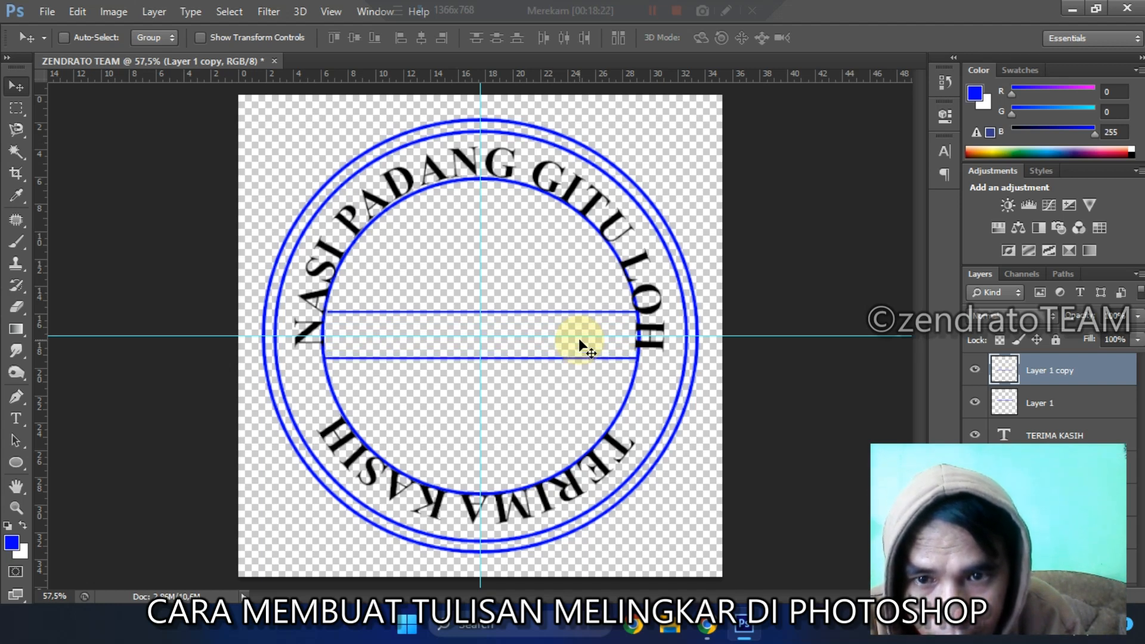
key("Down")
key("Down")
key("Down")
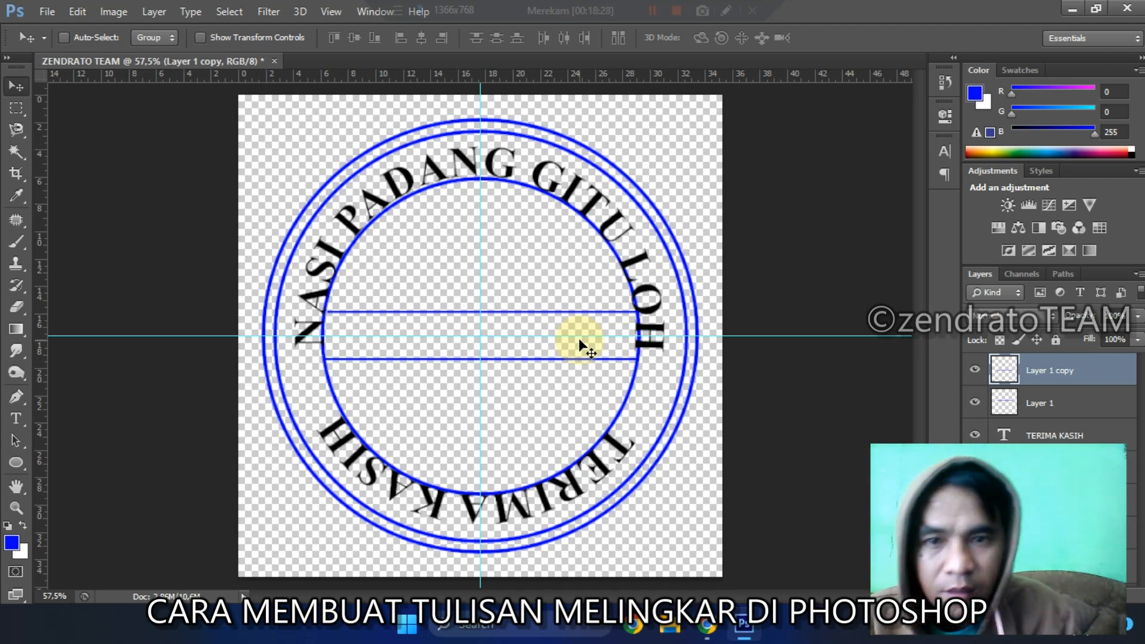
Step: Duplicate the lower blue line and place the copy just beneath it to form a double line
key("ctrl+j")
key("Down")
key("Down")
key("Down")
key("Down")
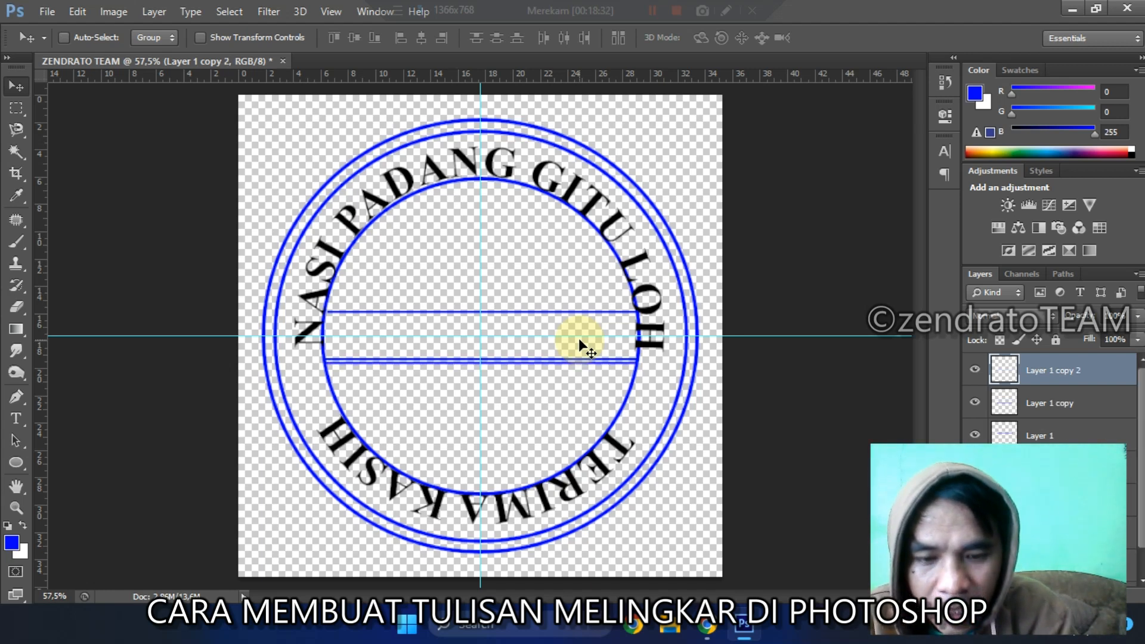
Step: Duplicate the lowest line again and move the copy up to just above the upper blue line, forming a second double line
key("ctrl+j")
key("Up")
key("Up")
key("Up")
key("Up")
key("Up")
key("Up")
key("Up")
key("Up")
key("Up")
key("Up")
key("Up")
key("Up")
key("Up")
key("Up")
key("Up")
key("Up")
key("Up")
key("Up")
key("Up")
key("shift+Up")
key("shift+Up")
key("shift+Up")
key("shift+Up")
key("shift+Up")
key("shift+Up")
key("shift+Up")
key("shift+Up")
key("shift+Up")
key("shift+Up")
key("shift+Up")
key("shift+Up")
key("shift+Up")
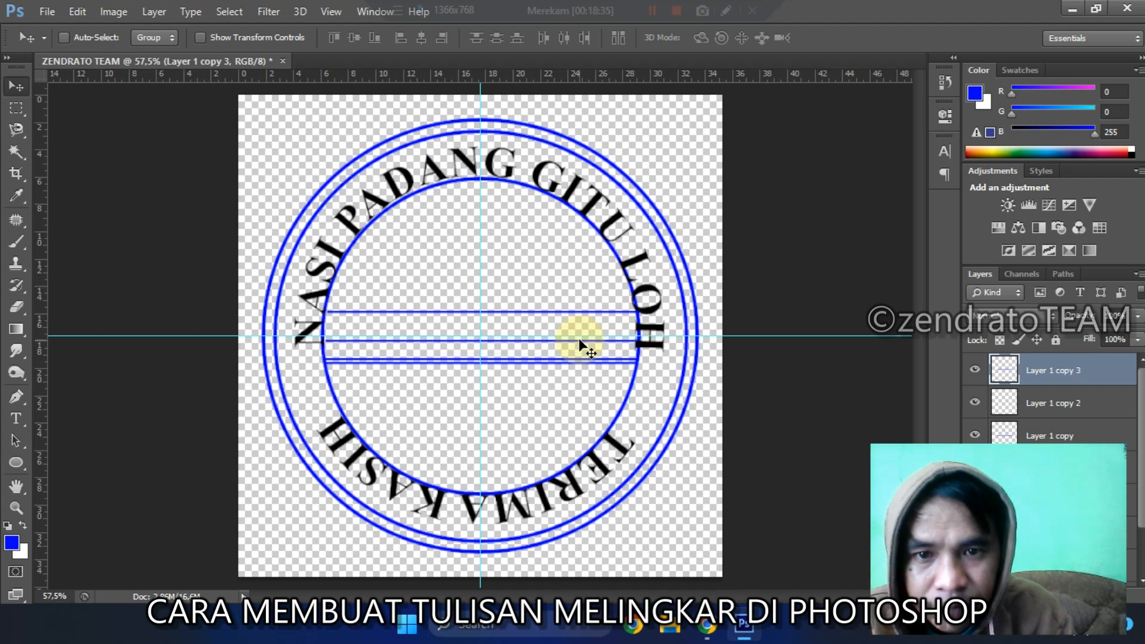
key("Up")
key("Up")
key("Up")
key("Up")
key("Up")
key("Up")
key("Up")
key("Up")
key("Up")
key("Up")
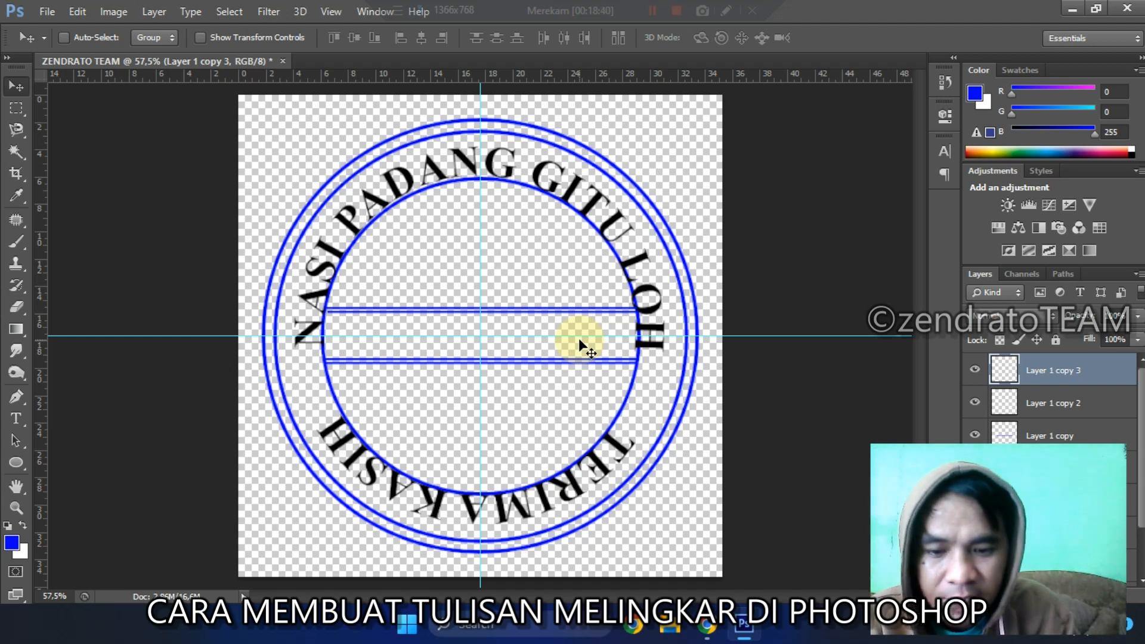
Step: Create a new layer above the line layers and try to start a text between the two double lines
key("t")
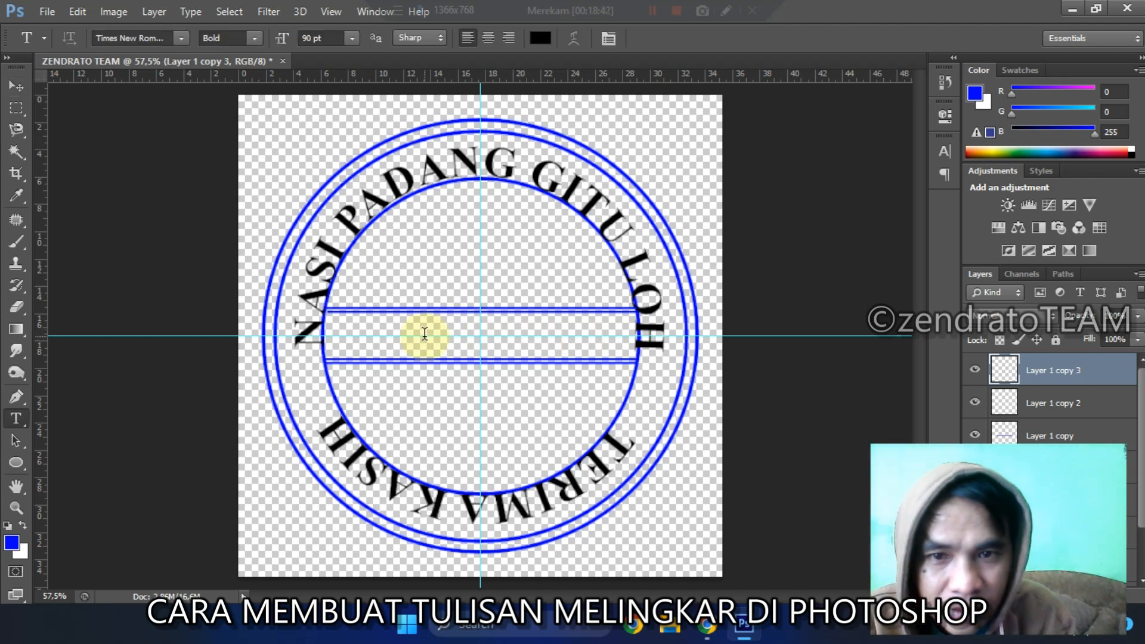
key("ctrl+shift+n")
key("Return")
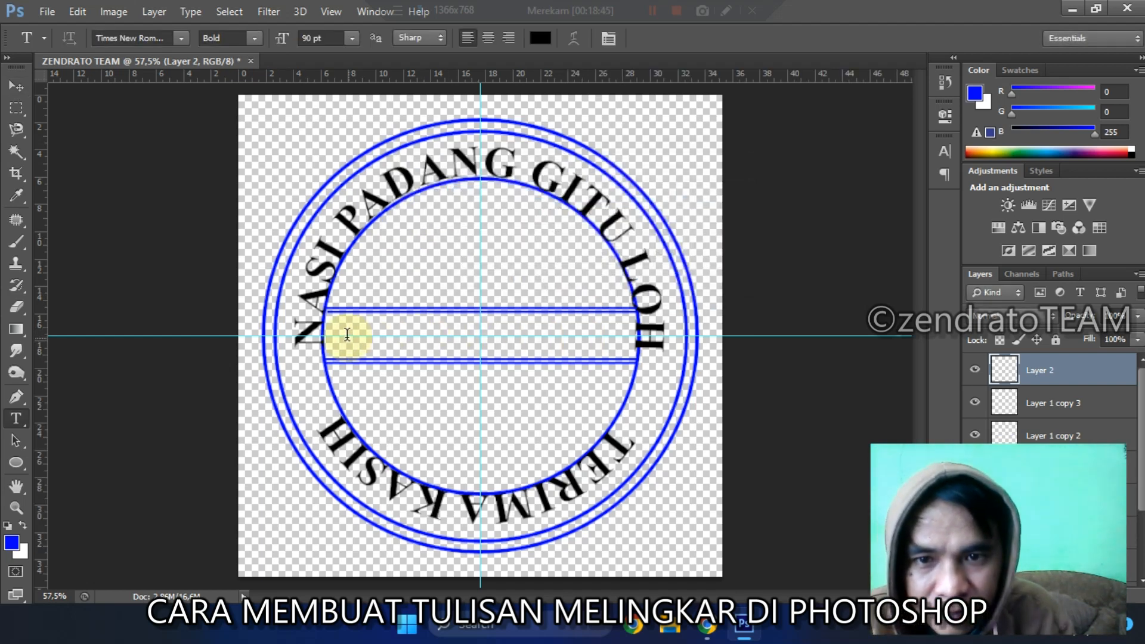
left_click(346, 334)
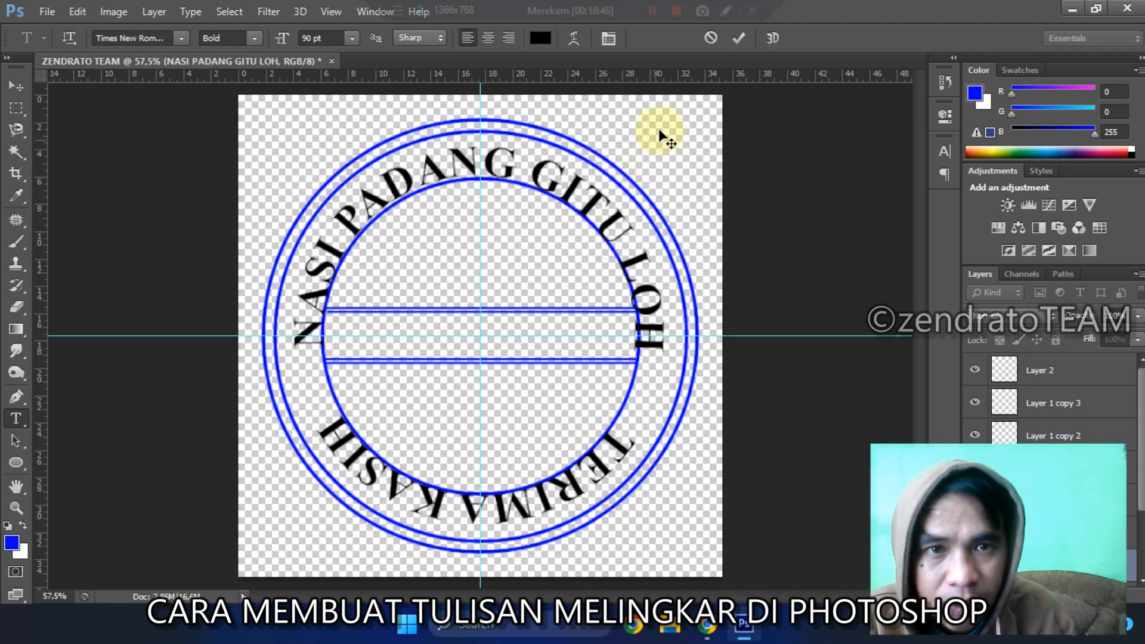
left_click(737, 38)
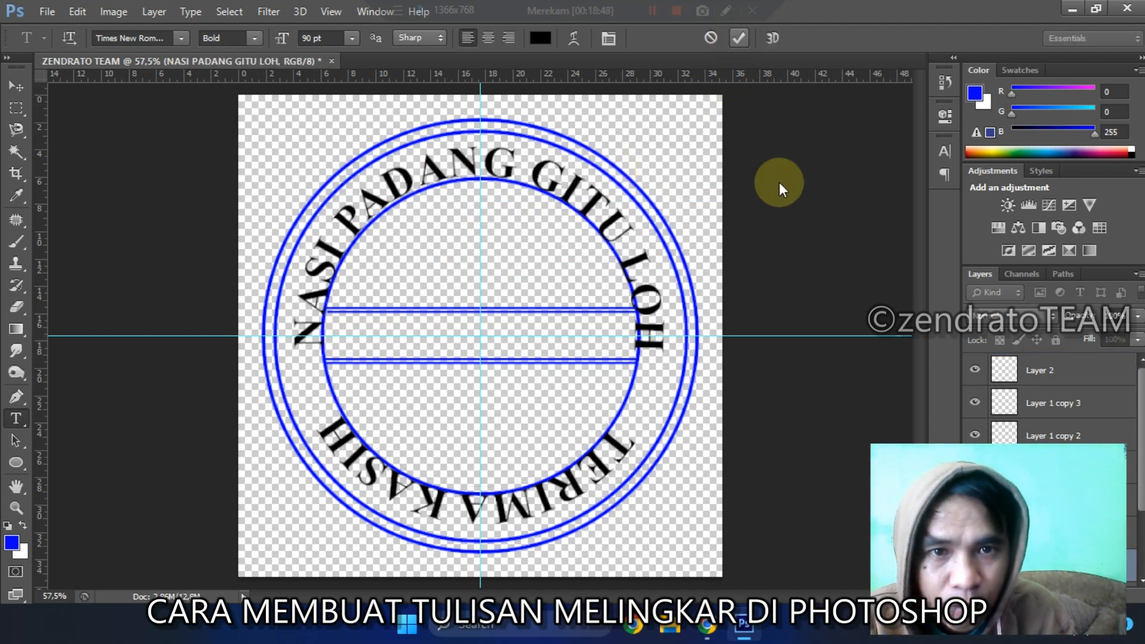
Step: Add the text ZENDRATO from an empty spot outside the circles and move it to the stamp's centre between the double lines
left_click(672, 142)
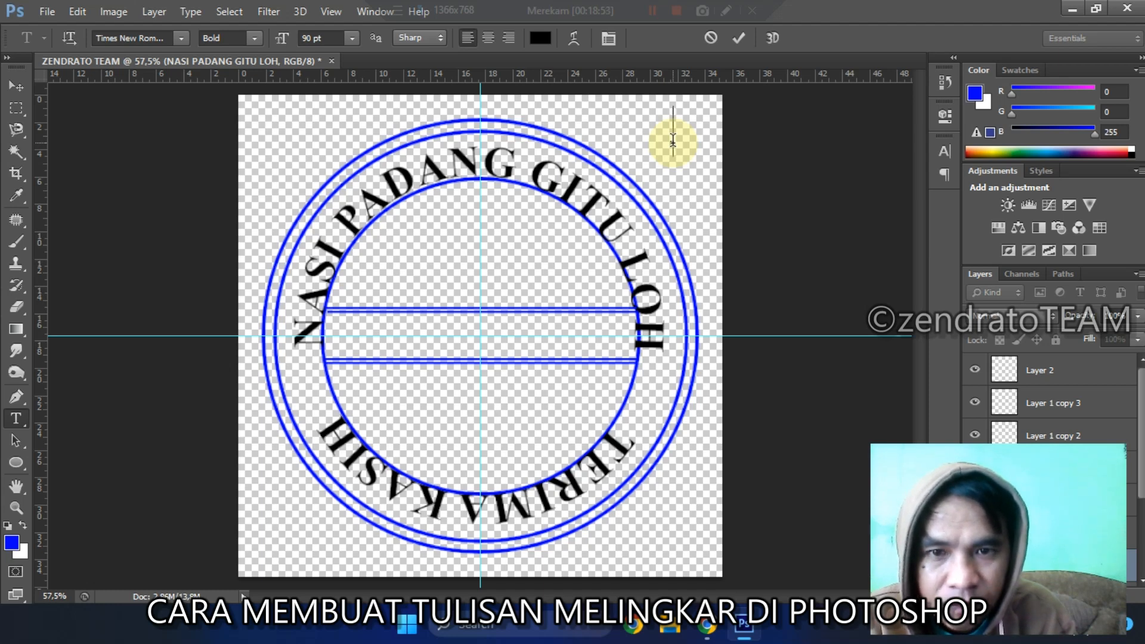
type("ZE")
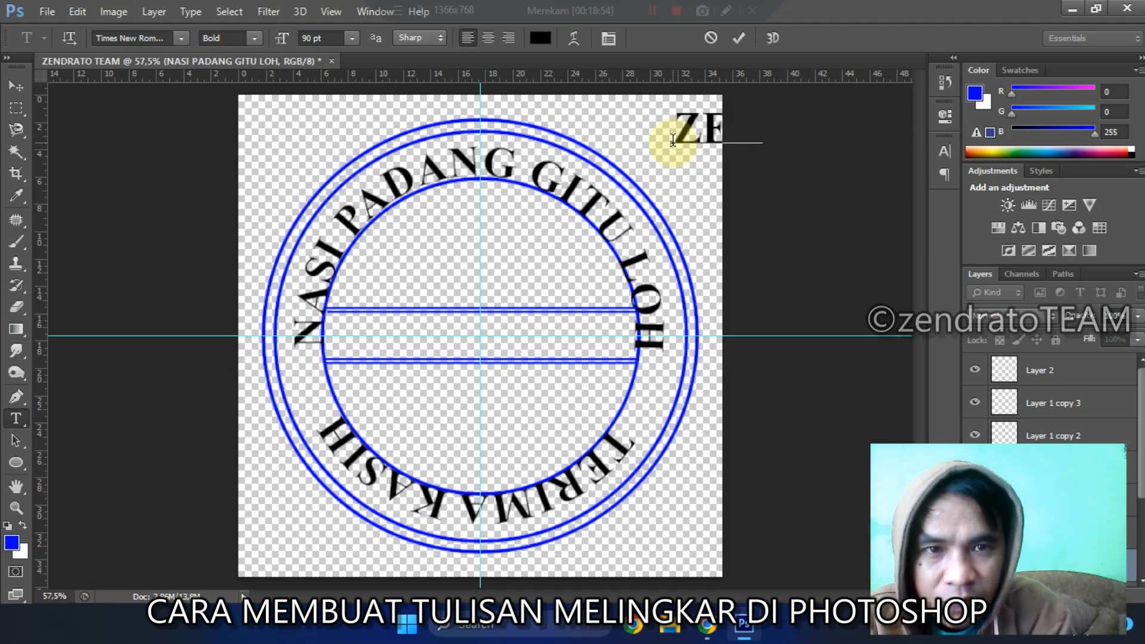
type("NDRATO")
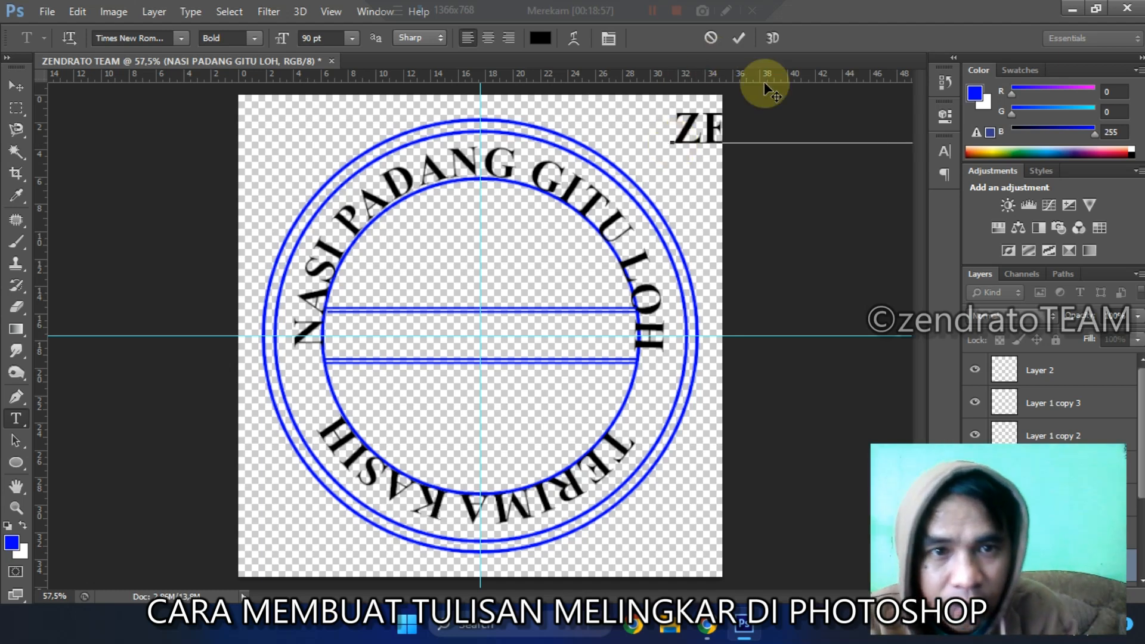
left_click_drag(835, 162, 523, 371)
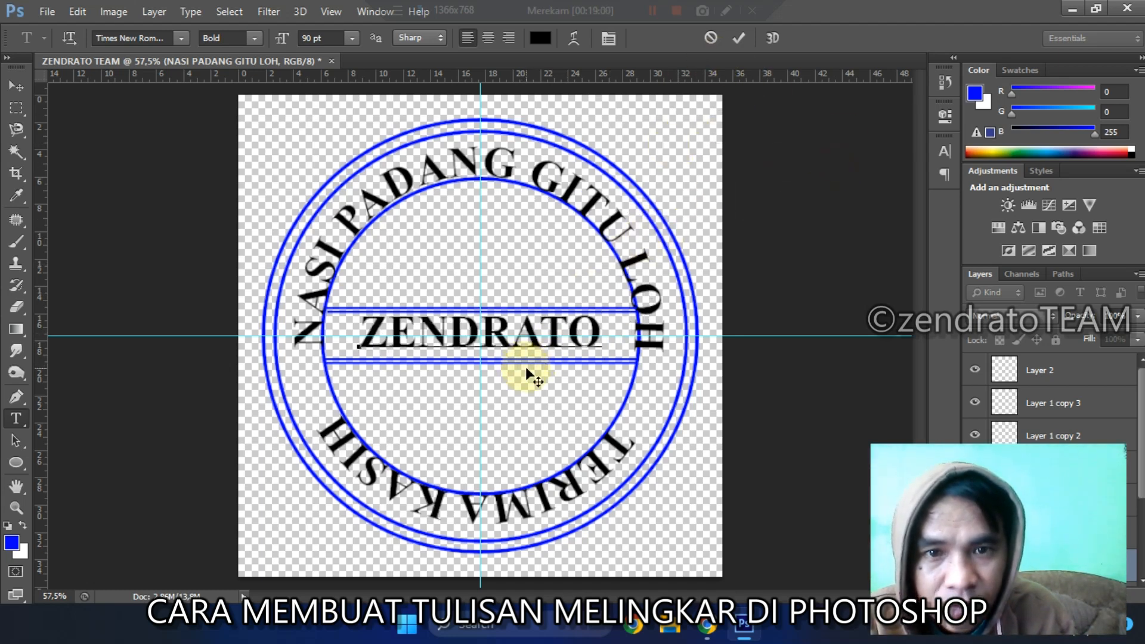
left_click(738, 39)
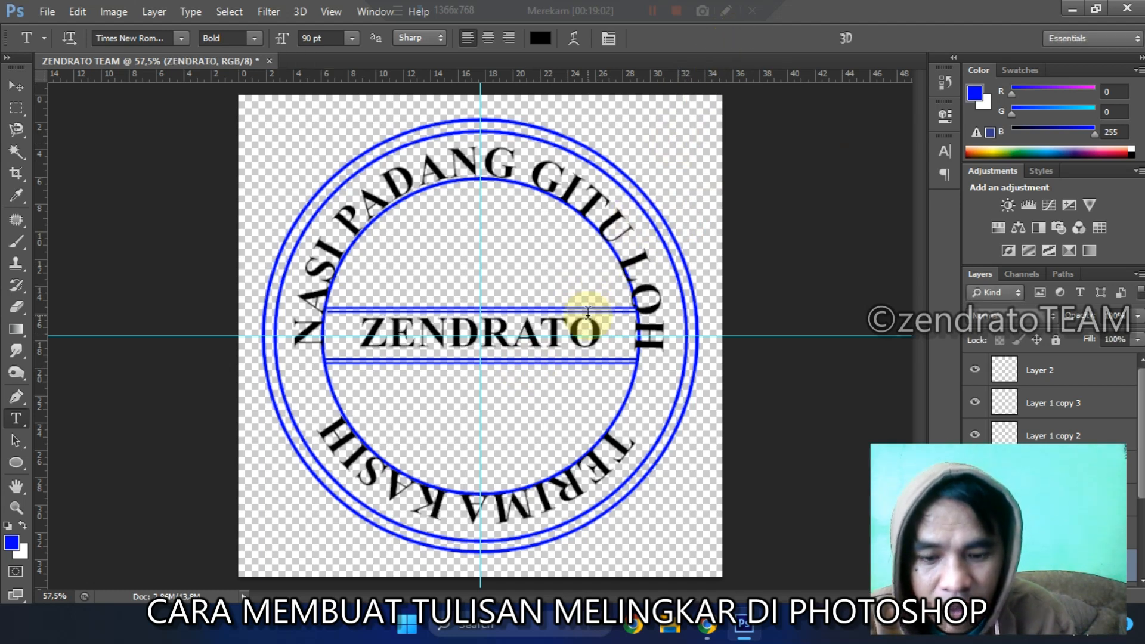
key("v")
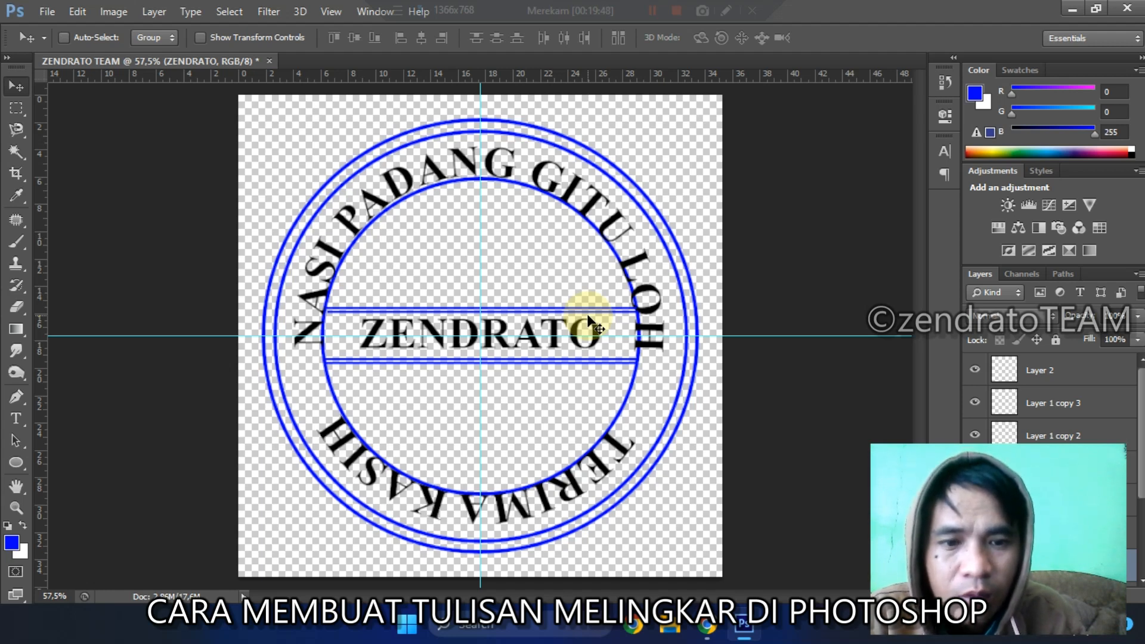
Step: Switch to Chrome and view the zendratoteam.my.id website in a new tab, then minimise the browser and Photoshop to the desktop
left_click(705, 625)
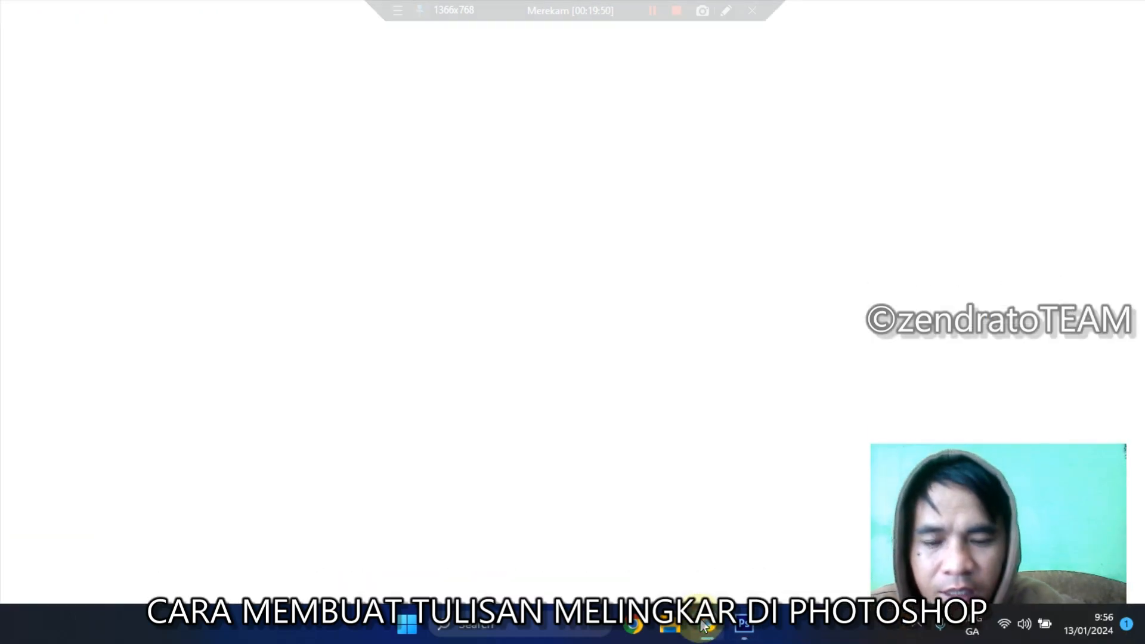
key("ctrl+t")
type("zen")
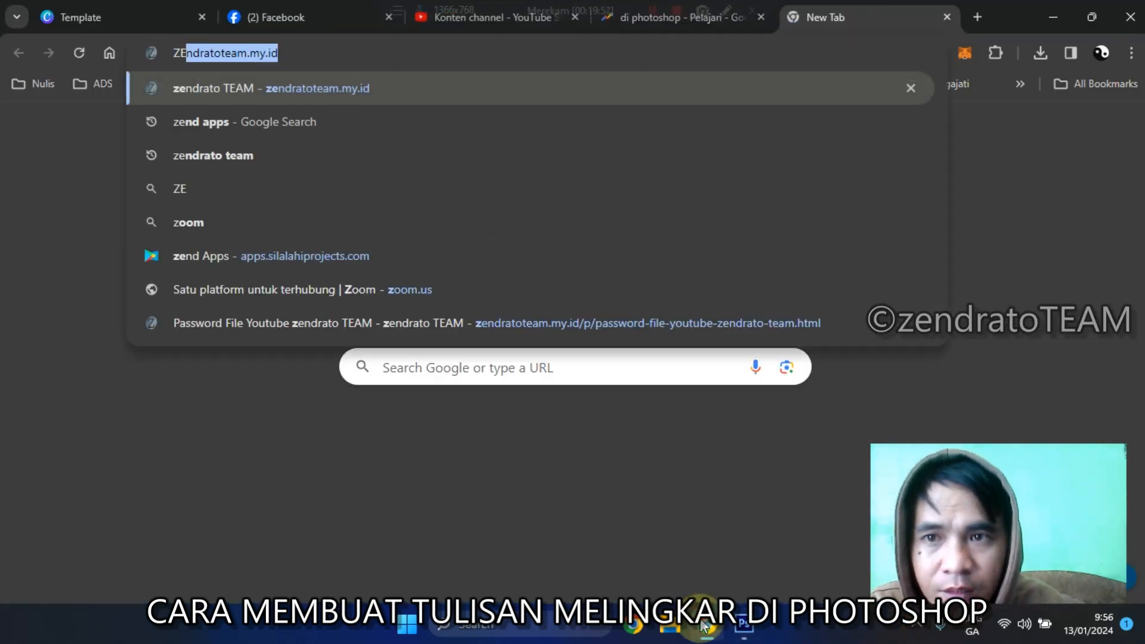
key("Return")
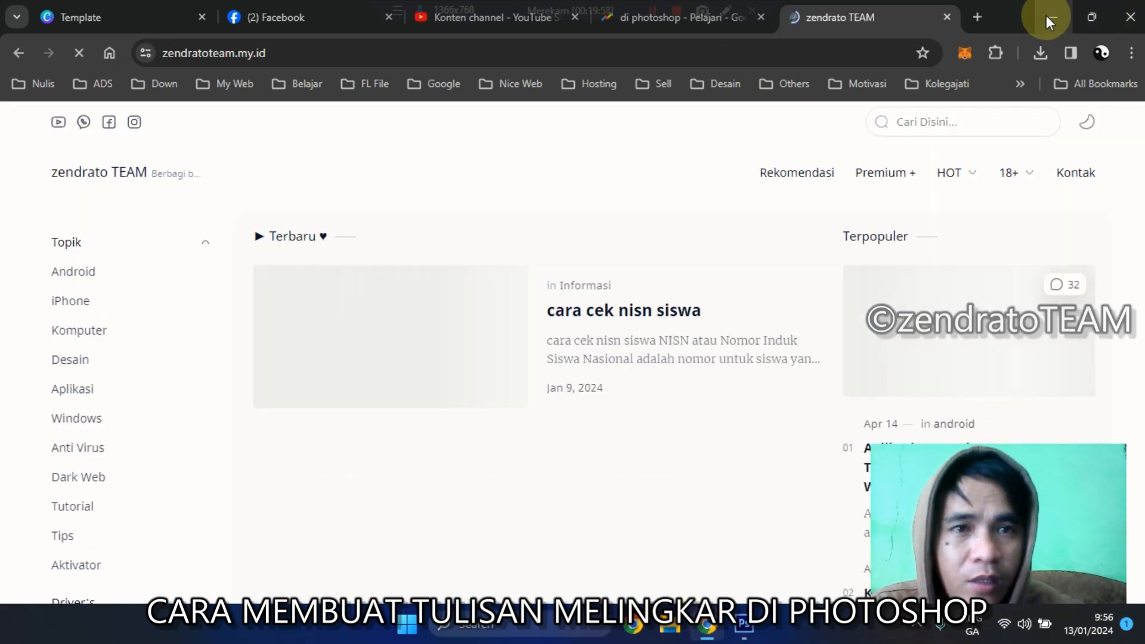
left_click(1046, 16)
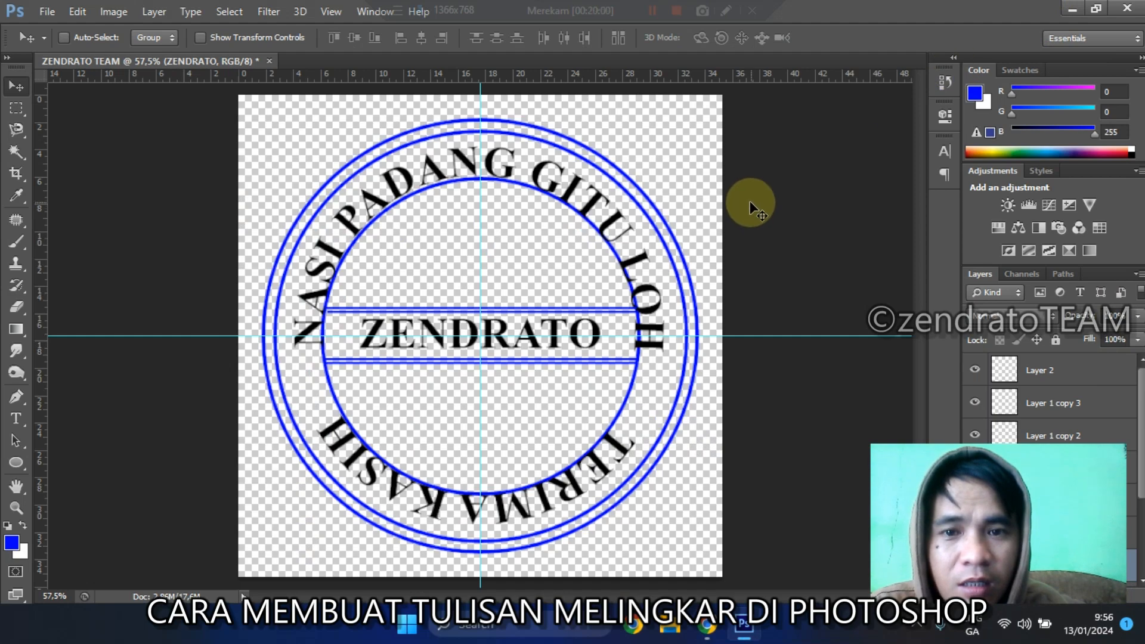
left_click(1072, 11)
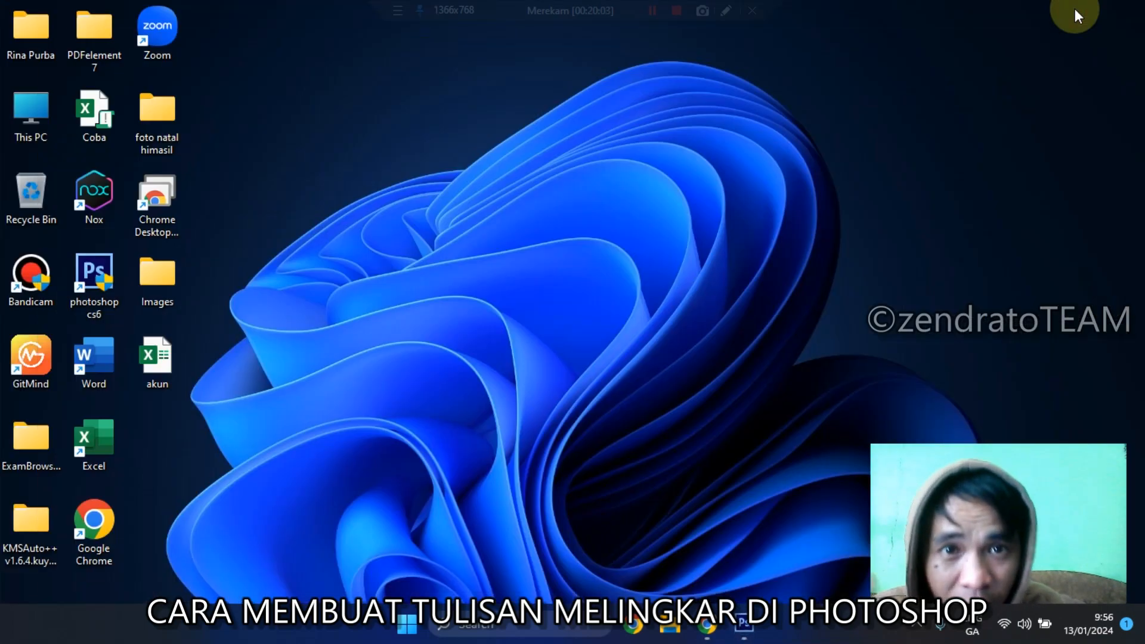